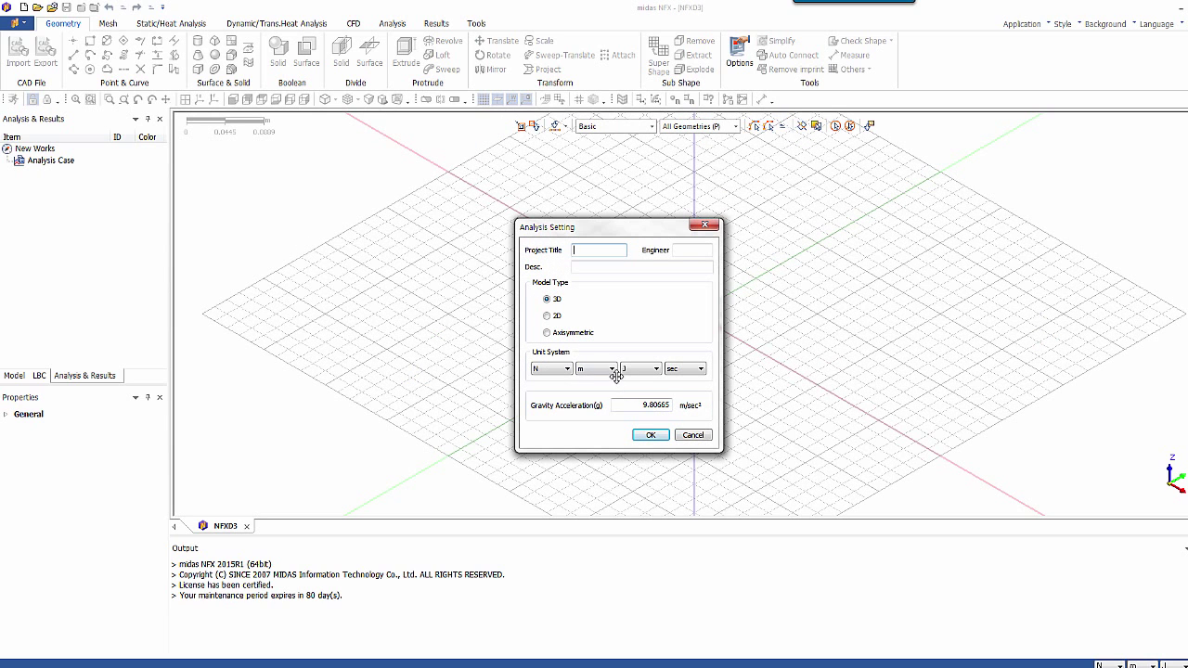
# Accept the 3D analysis settings with N, m, J, sec units and 9.80665 m/sec² gravity.
pyautogui.click(648, 435)
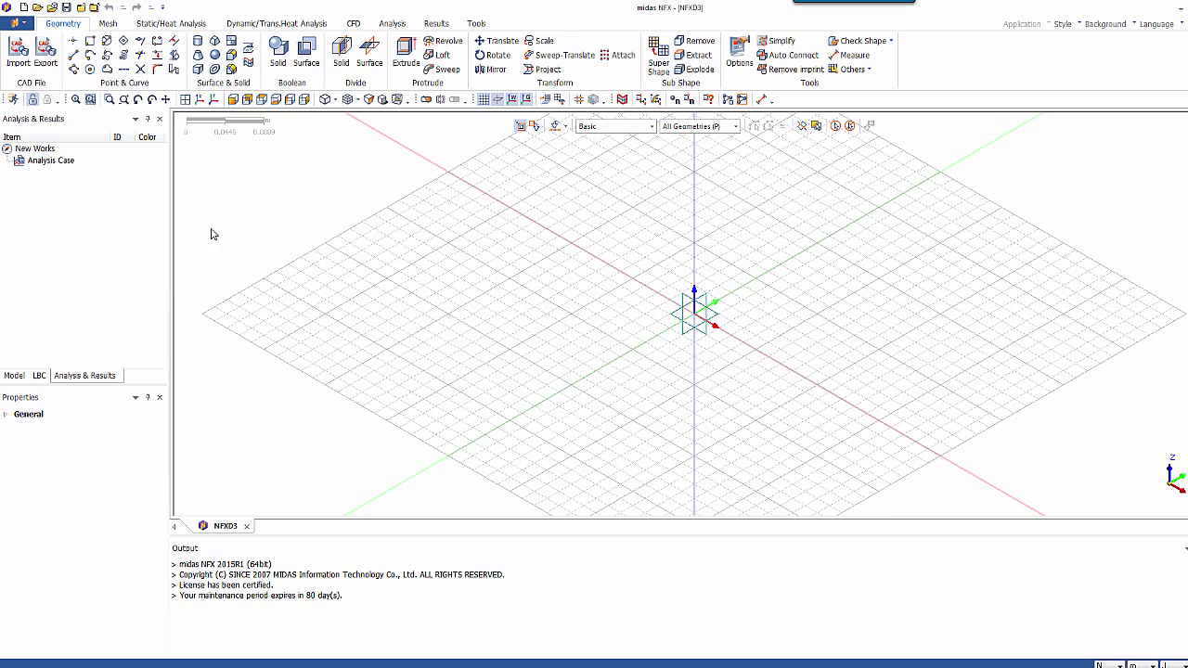
# Import the Parasolid file CFD-MRF.X_T as the stirred-tank geometry.
pyautogui.click(26, 61)
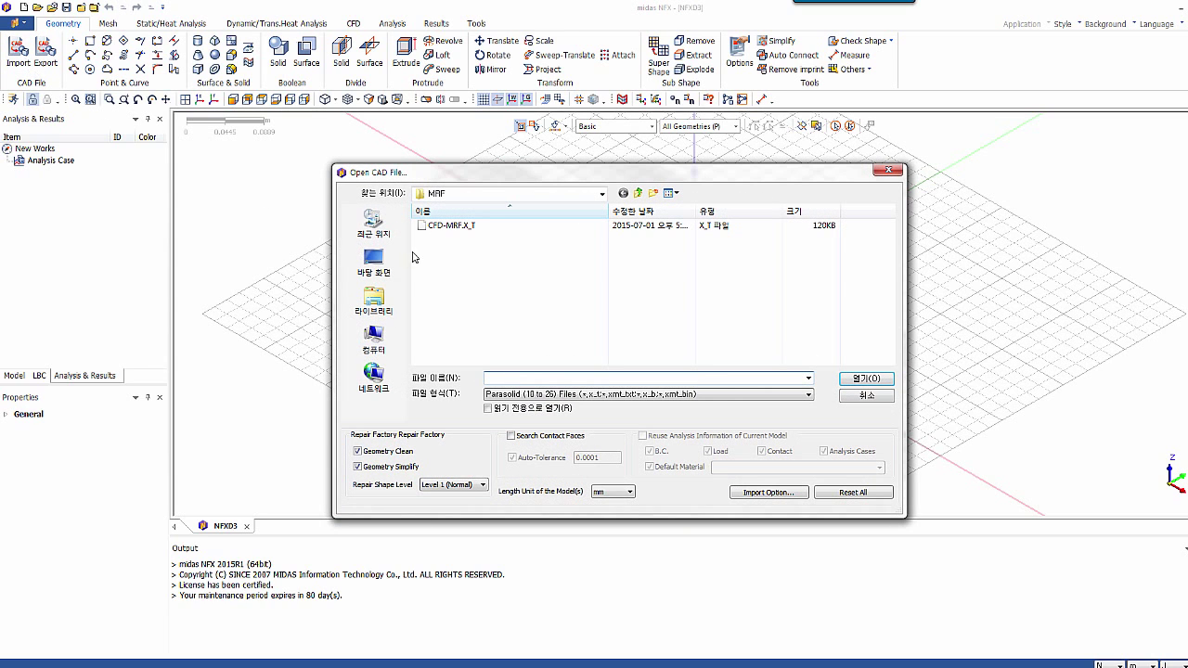
pyautogui.click(448, 227)
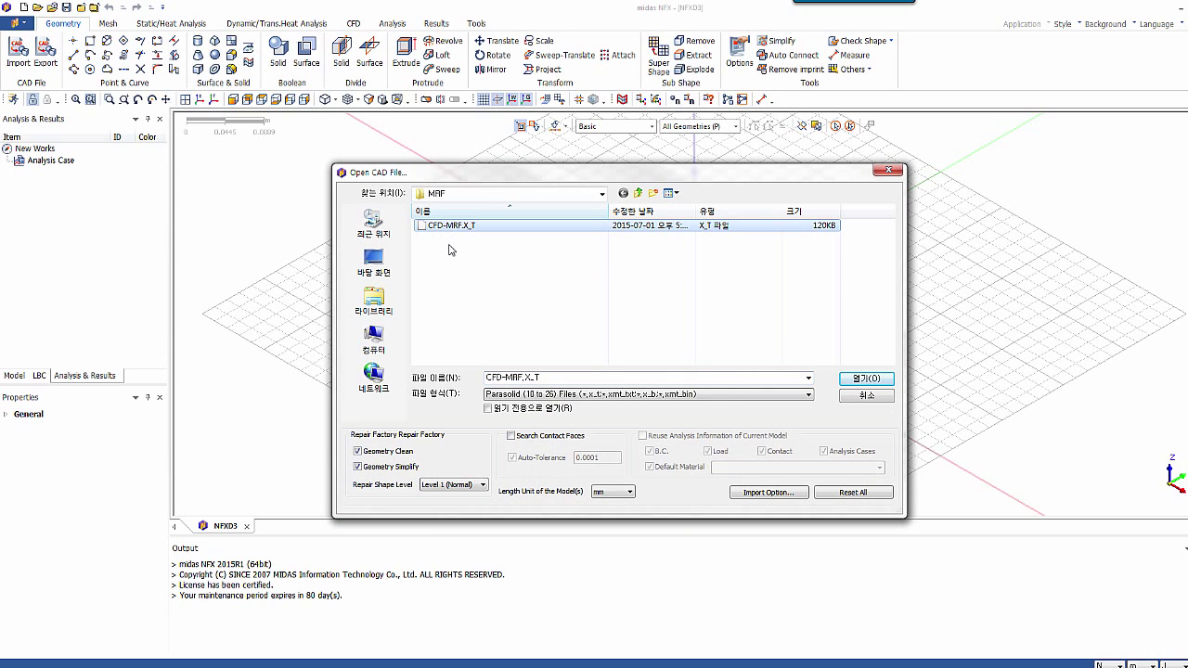
pyautogui.click(868, 380)
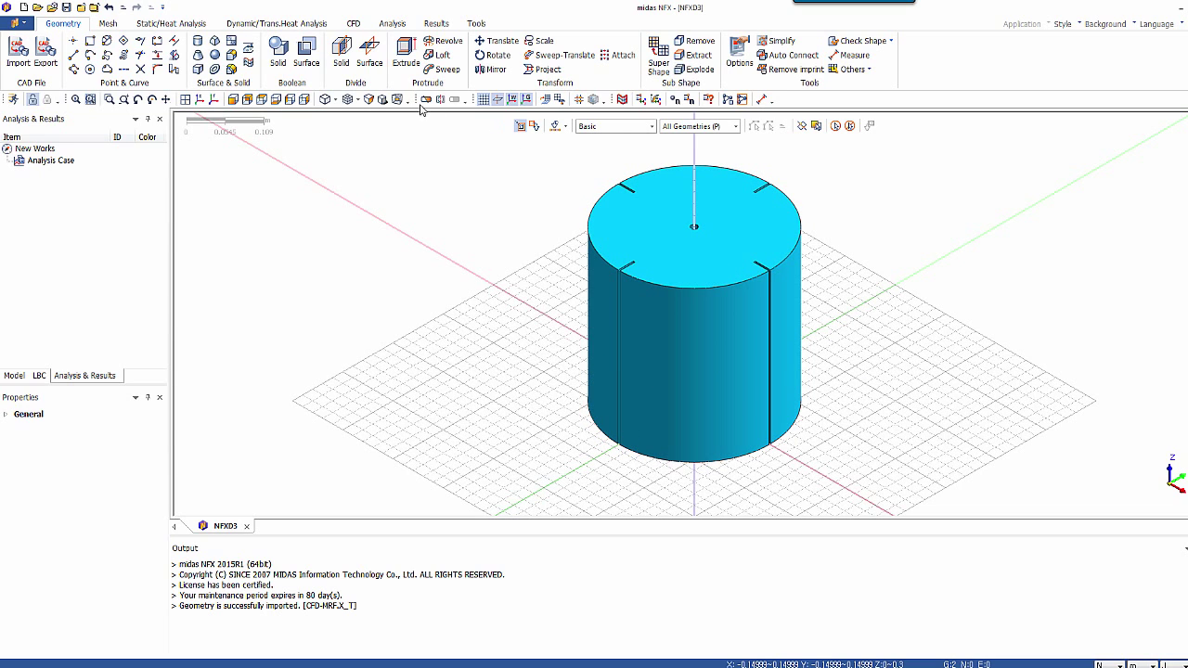
# Display the geometry as wireframe lines, hide all grid and axis guiders, and zoom in.
pyautogui.click(335, 100)
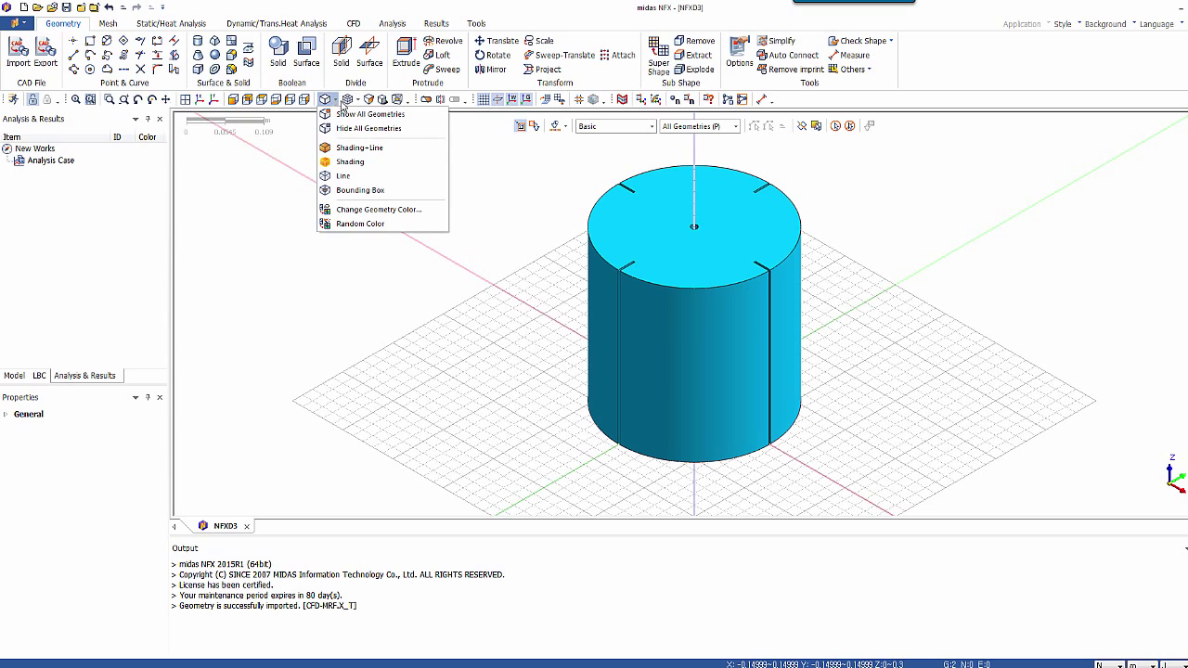
pyautogui.click(342, 176)
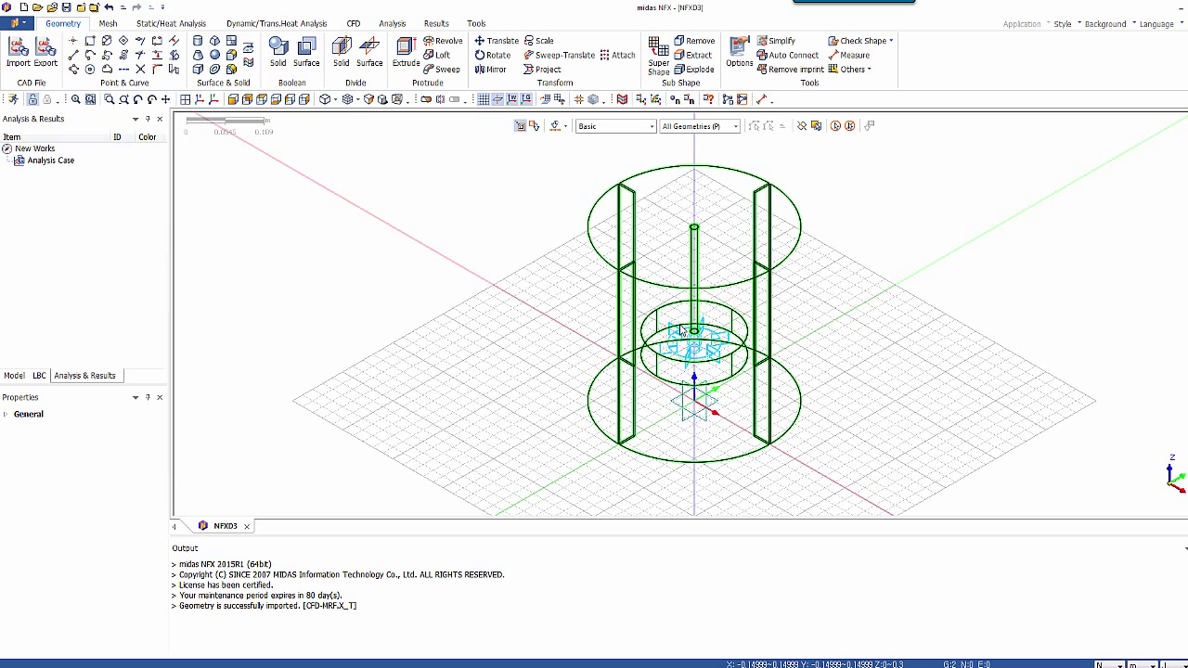
pyautogui.rightClick(427, 290)
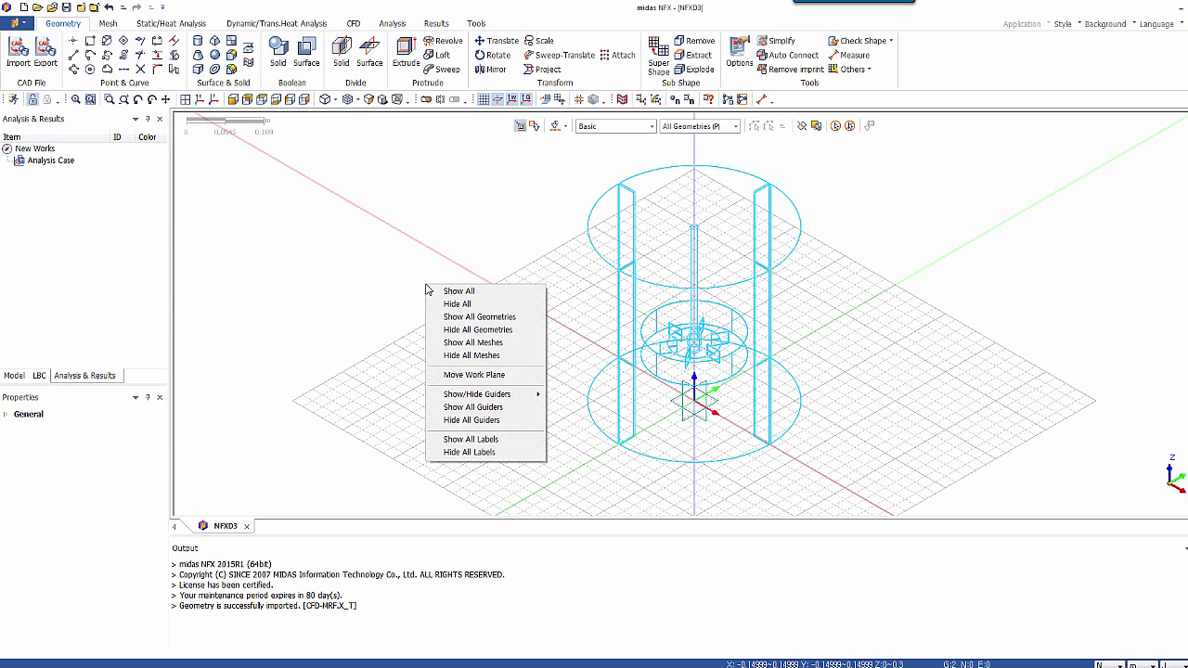
pyautogui.click(473, 422)
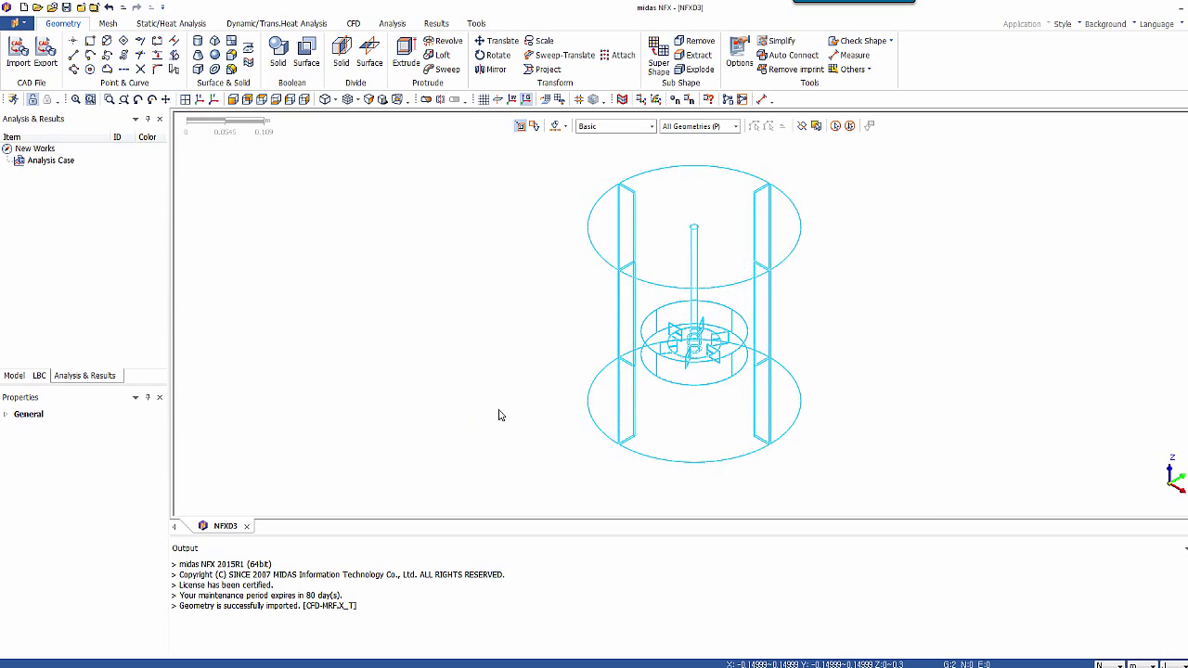
pyautogui.scroll(1, 761, 354)
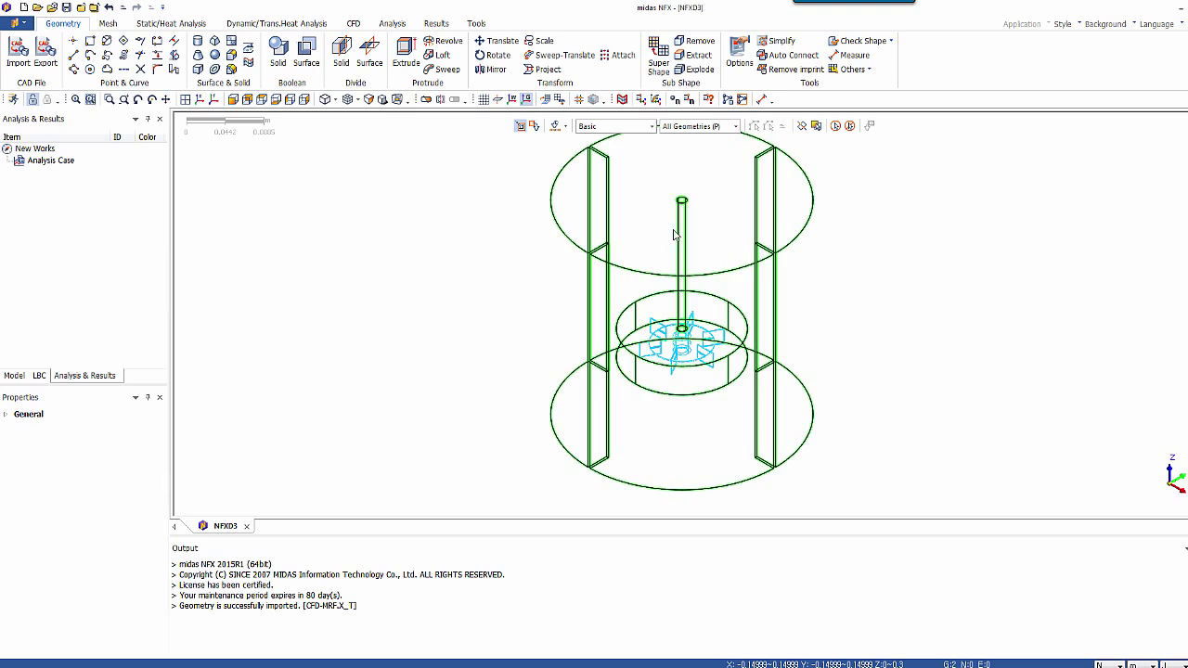
# Add the library fluid FRESH_WATER_25°C as a new Fluid(CFD) material.
pyautogui.click(109, 25)
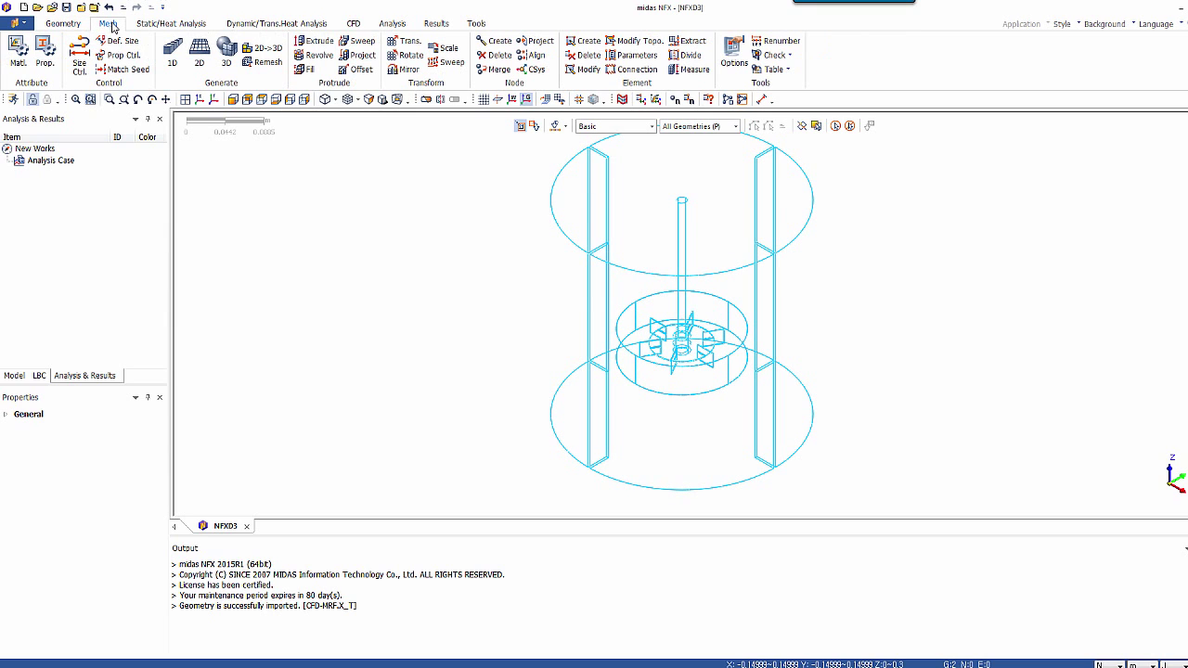
pyautogui.click(18, 51)
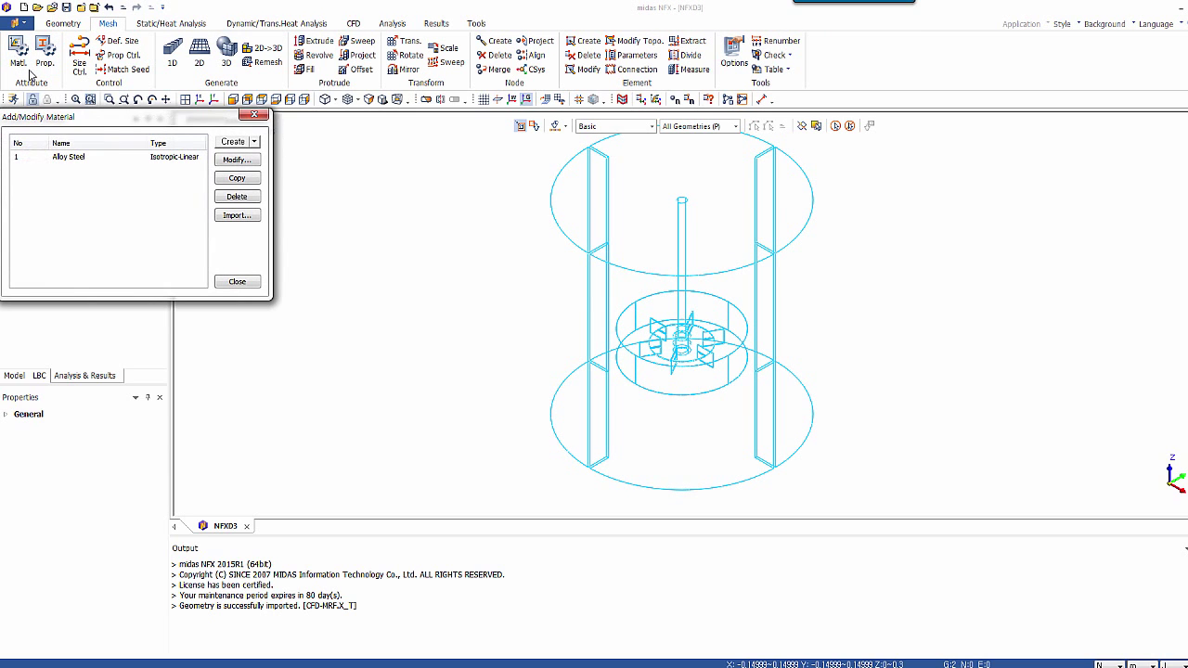
pyautogui.click(254, 141)
pyautogui.click(266, 214)
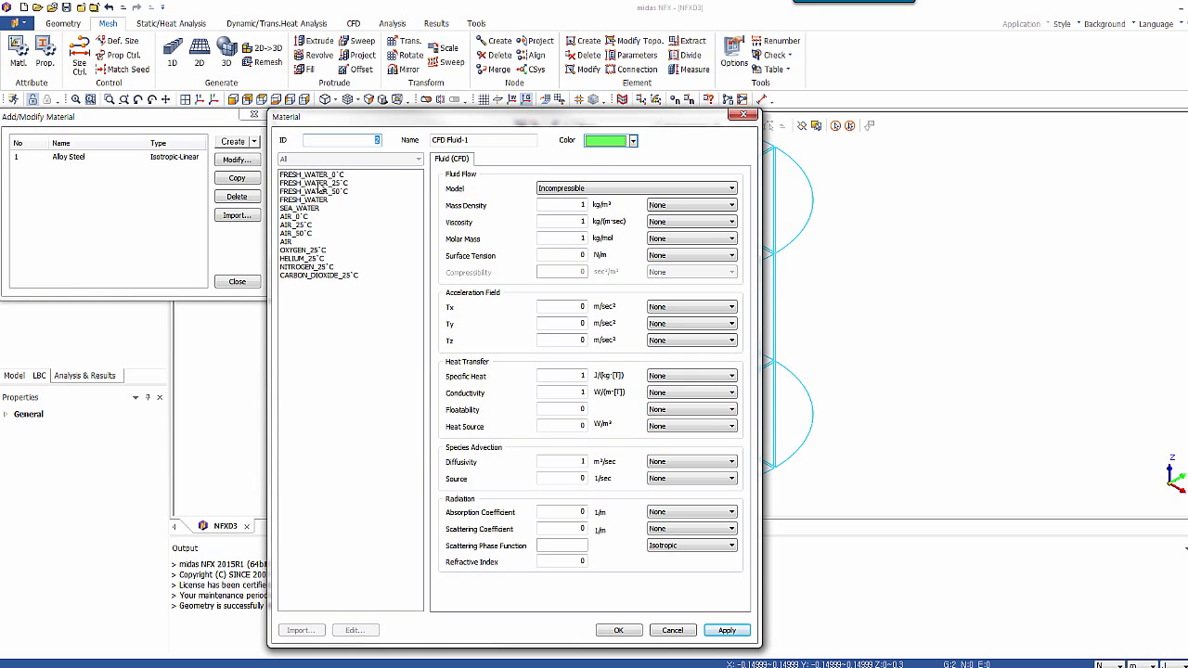
pyautogui.click(320, 184)
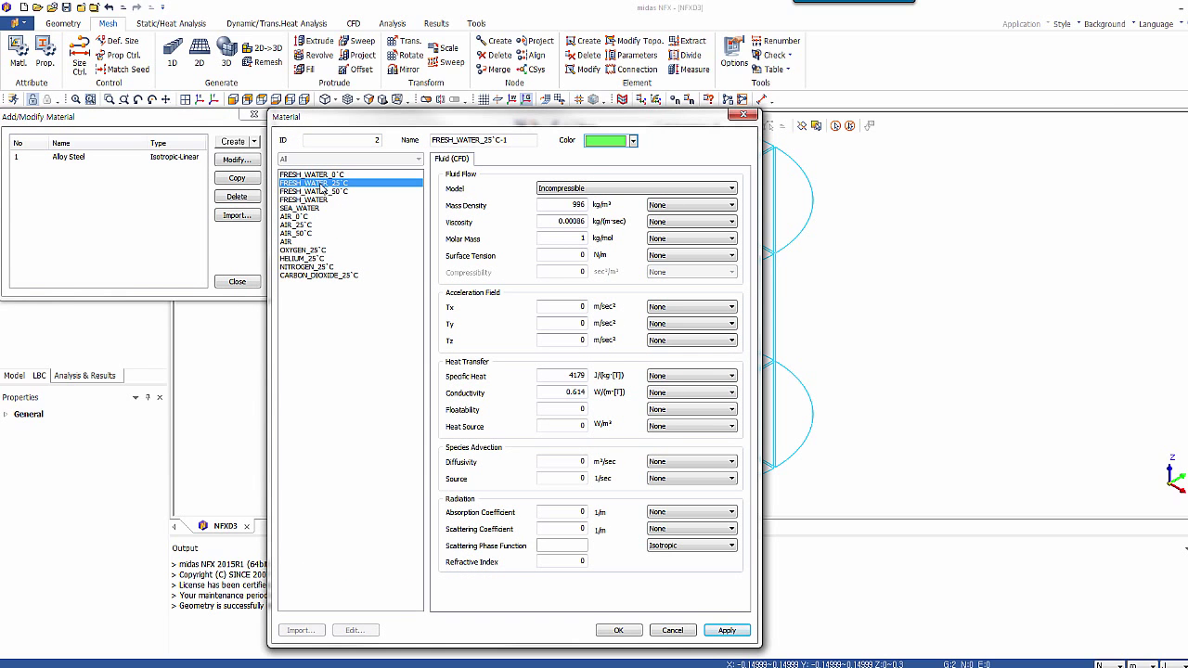
pyautogui.click(617, 630)
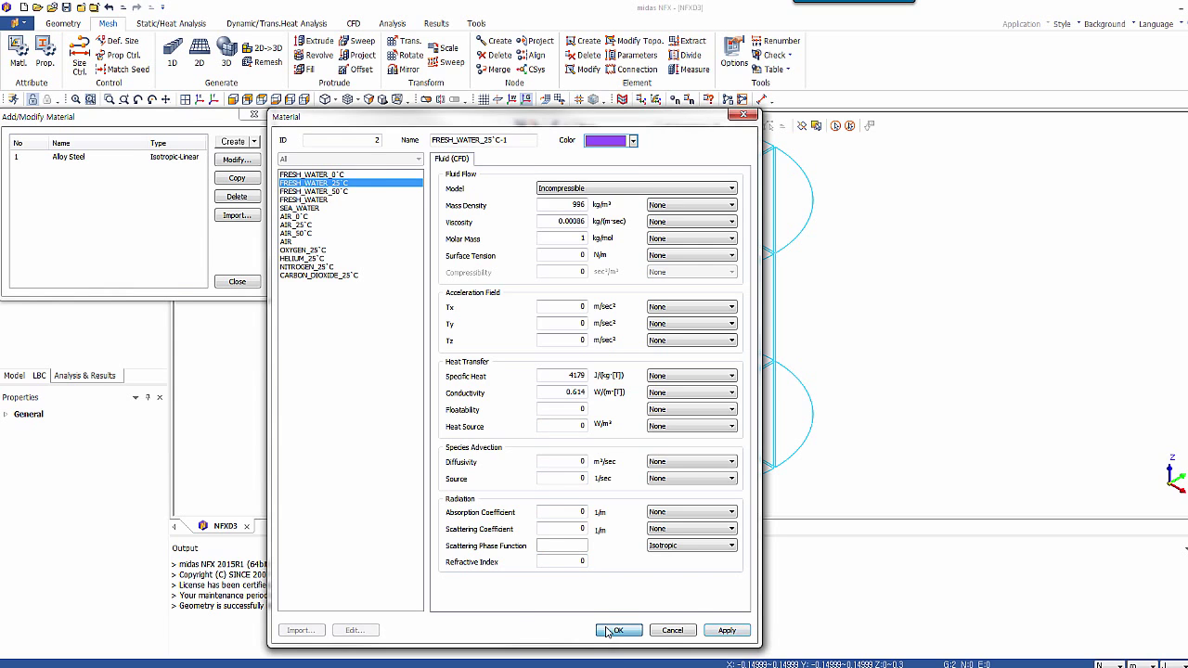
# Create a CFD 3D property named 'water' using the FRESH_WATER_25°C-1 material.
pyautogui.click(162, 119)
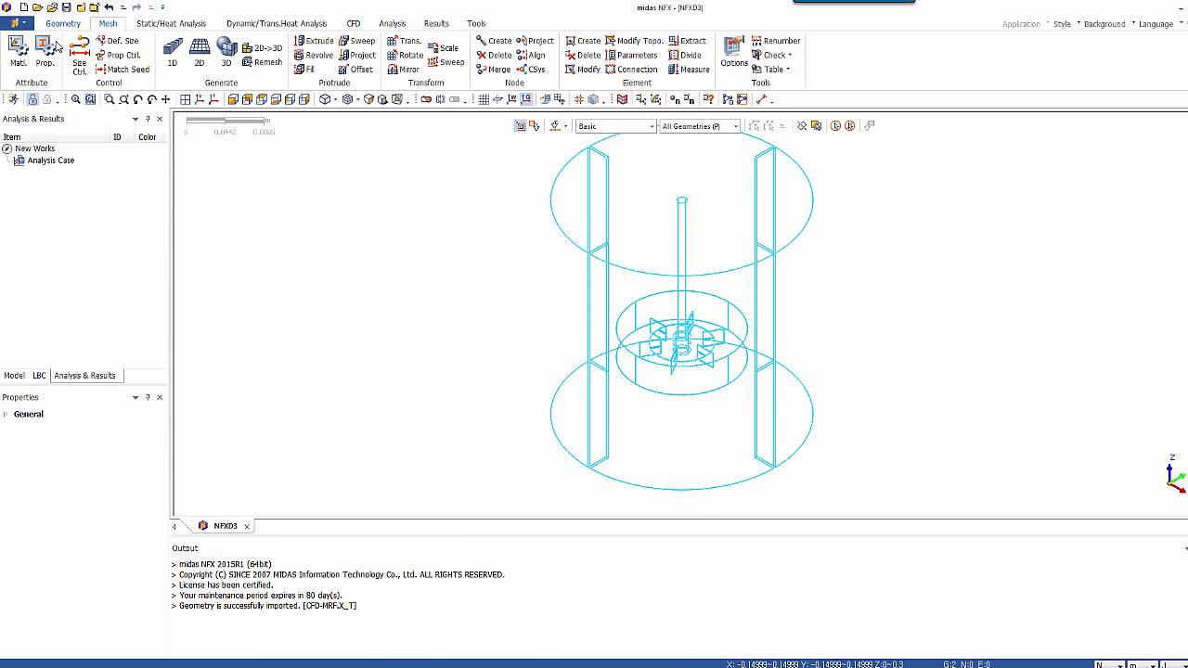
pyautogui.click(45, 53)
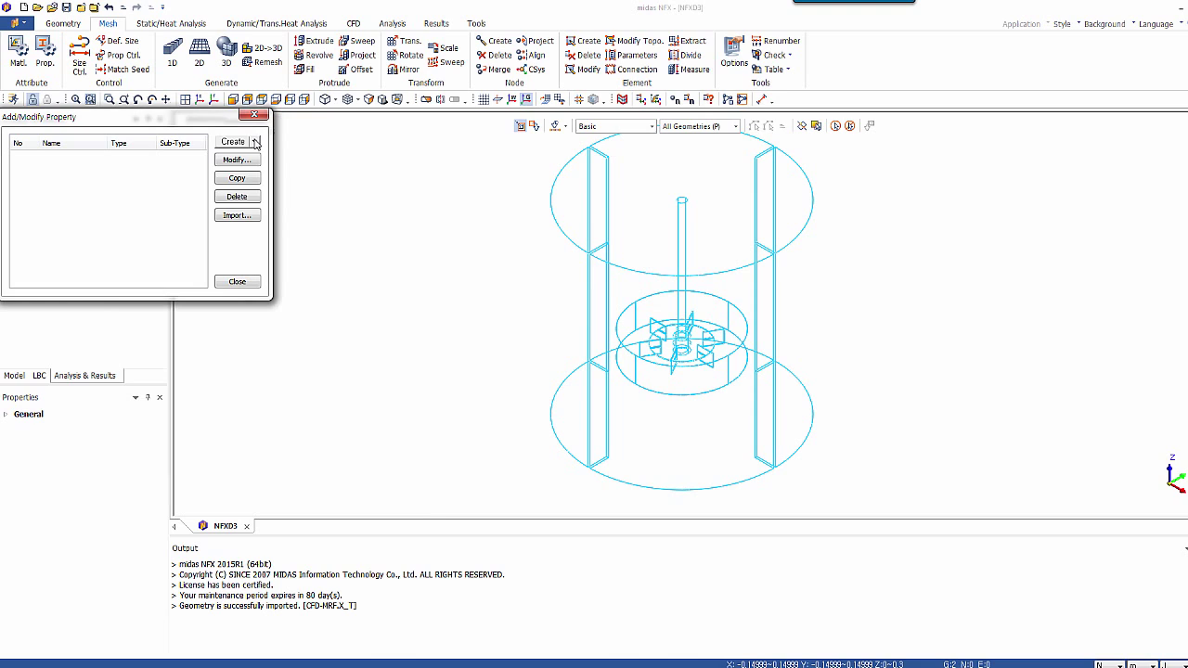
pyautogui.click(255, 142)
pyautogui.click(245, 185)
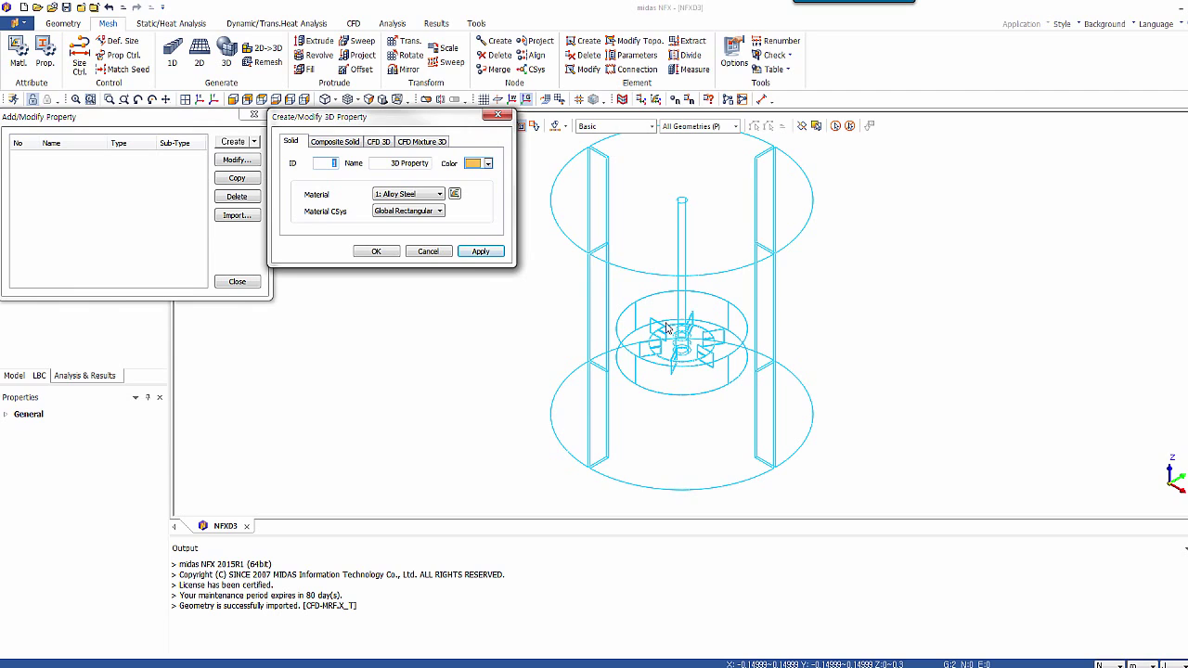
pyautogui.click(379, 142)
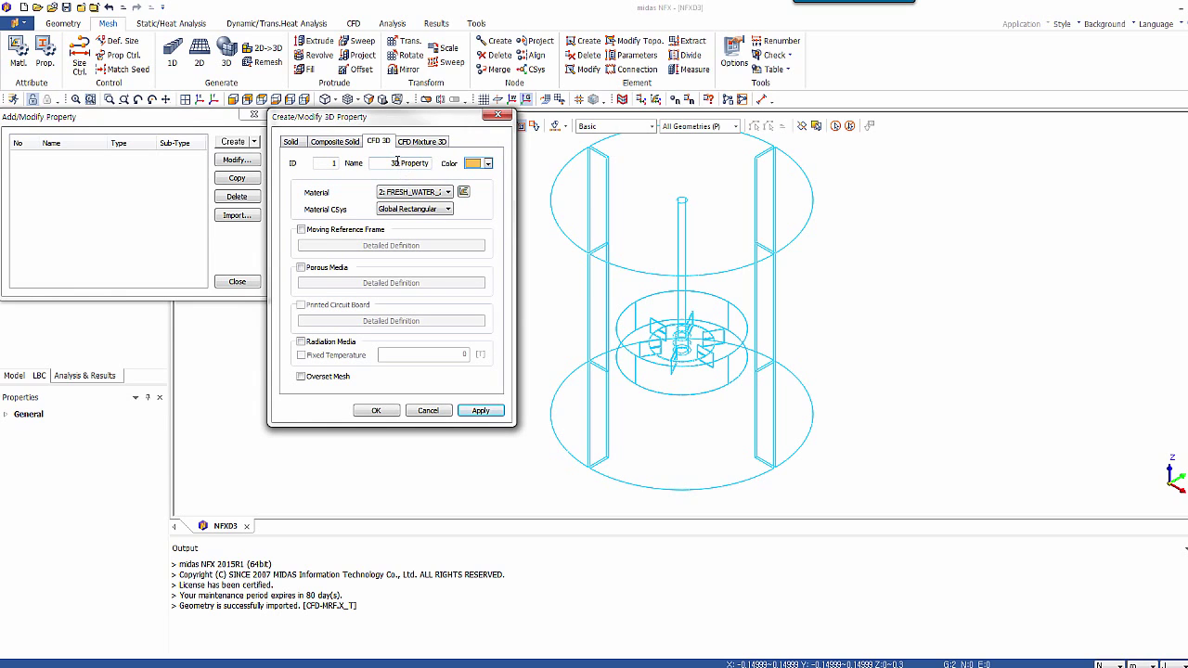
pyautogui.click(402, 194)
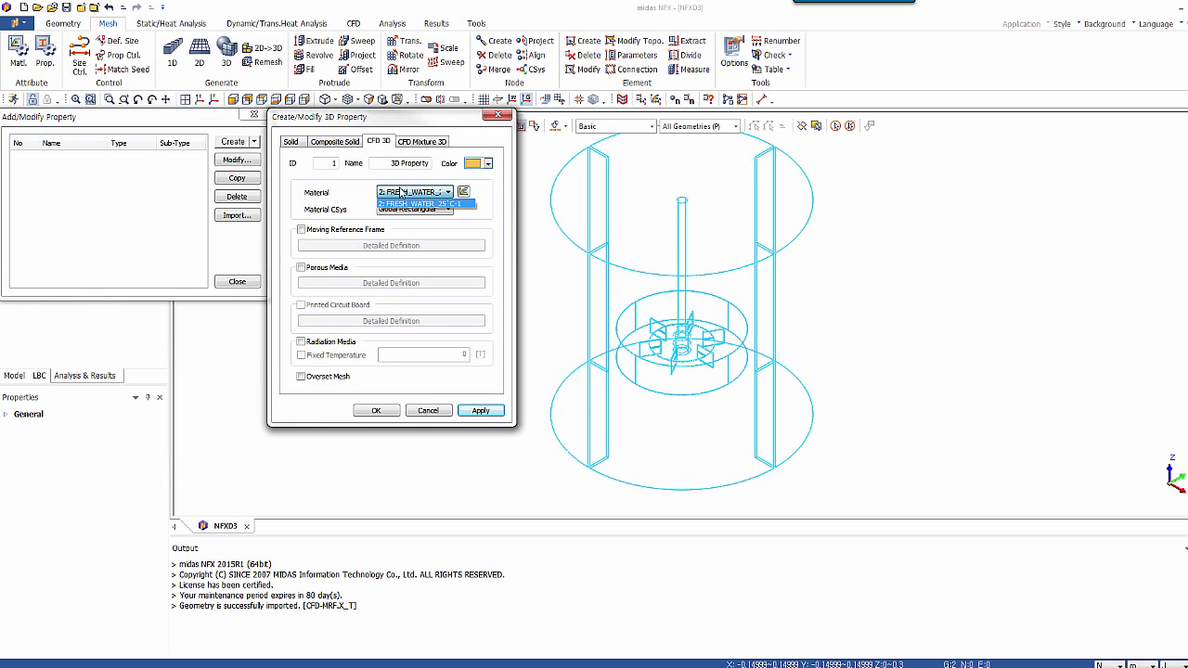
pyautogui.click(409, 204)
pyautogui.moveTo(391, 163); pyautogui.dragTo(470, 162)
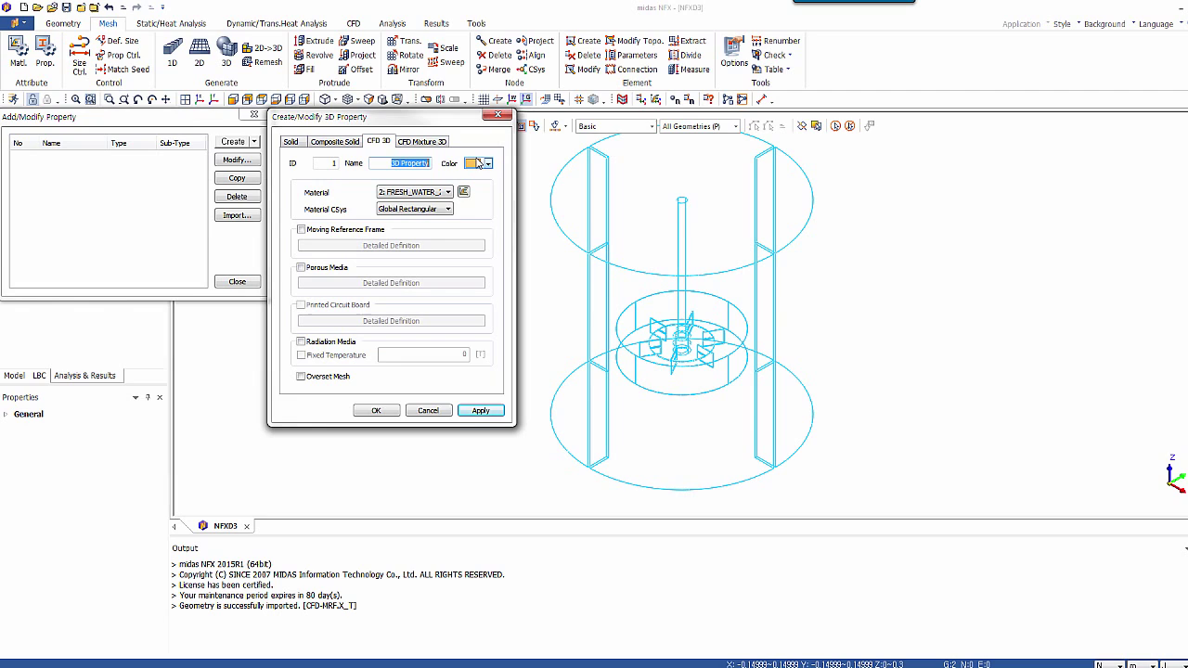
pyautogui.write('water')
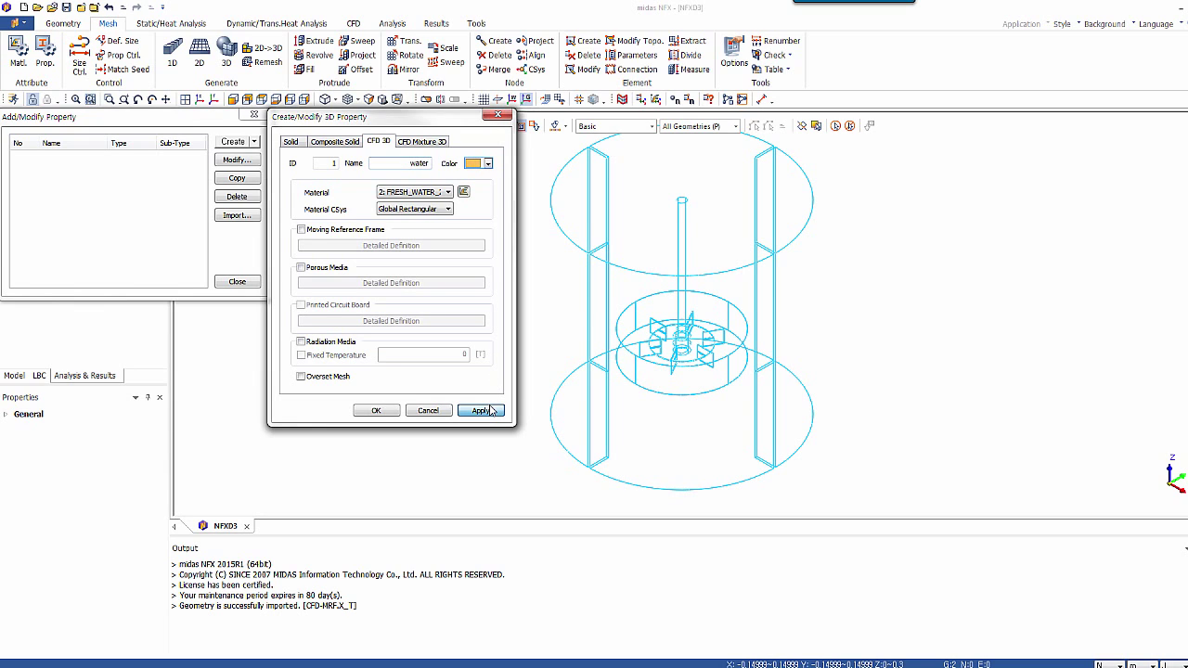
pyautogui.click(480, 410)
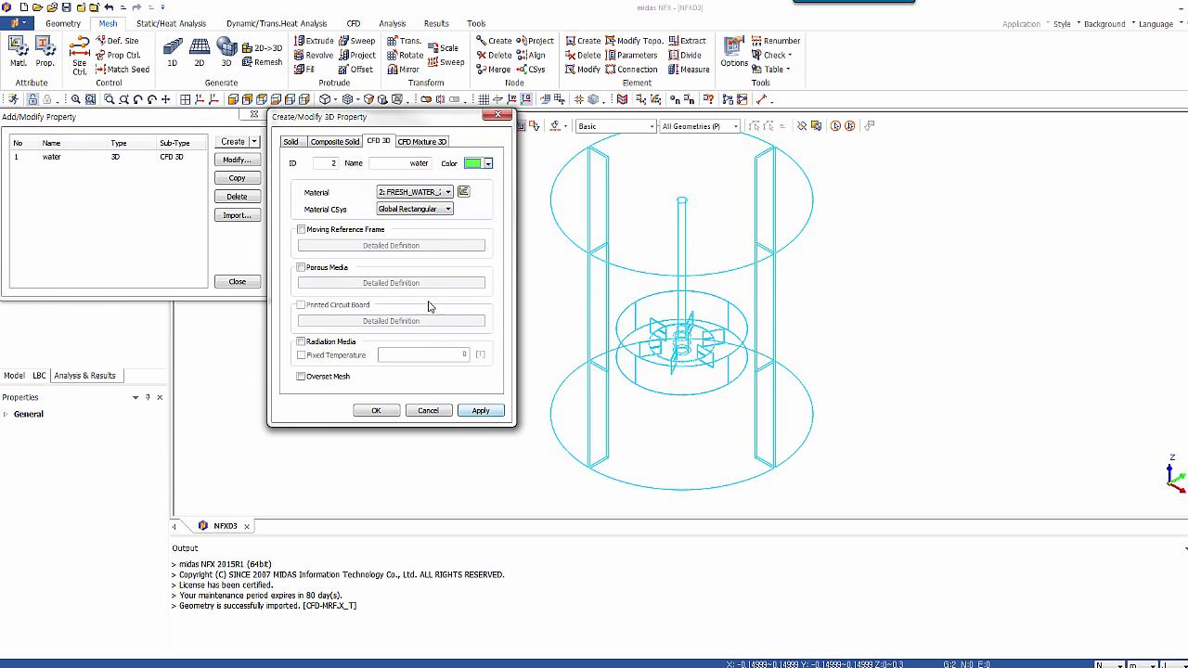
# Add CFD 3D property MRF_area as a moving reference frame at 250 RPM about direction 0, 0, 1.
pyautogui.doubleClick(419, 165)
pyautogui.write('MRF_area')
pyautogui.click(306, 232)
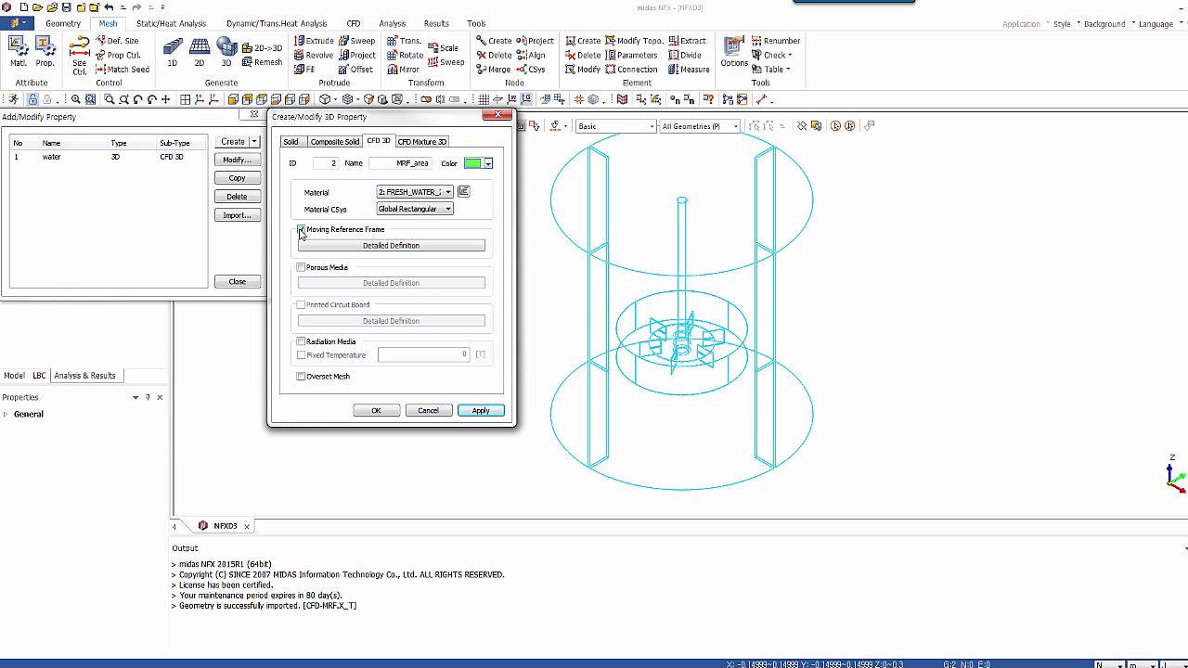
pyautogui.click(354, 247)
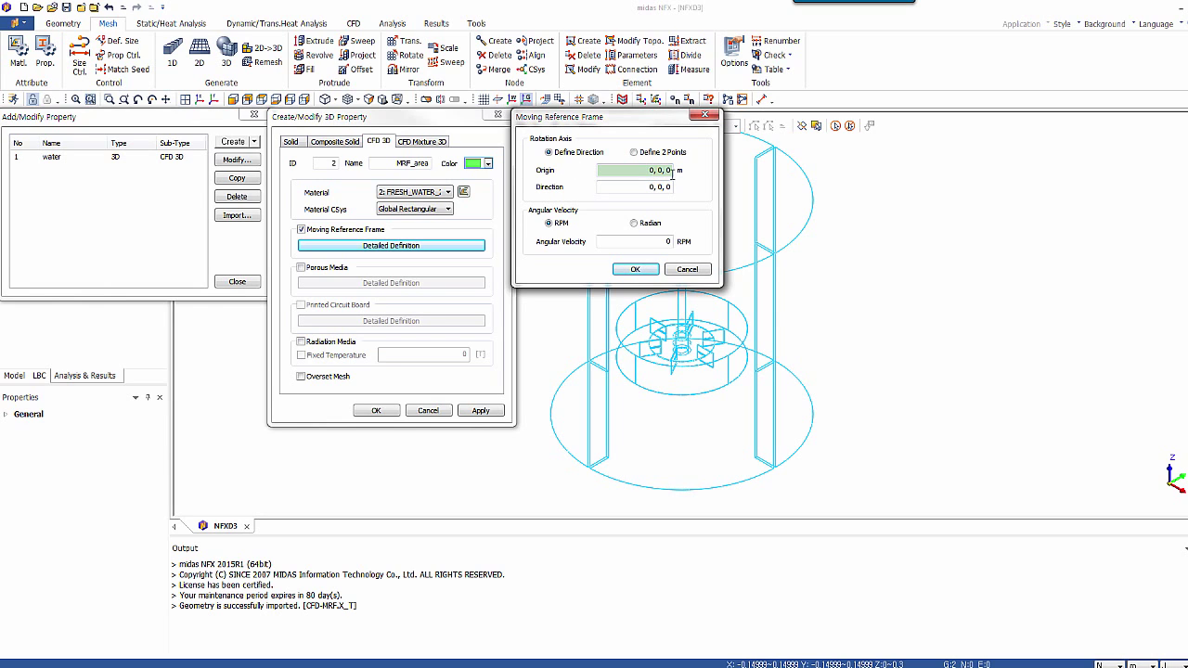
pyautogui.doubleClick(669, 187)
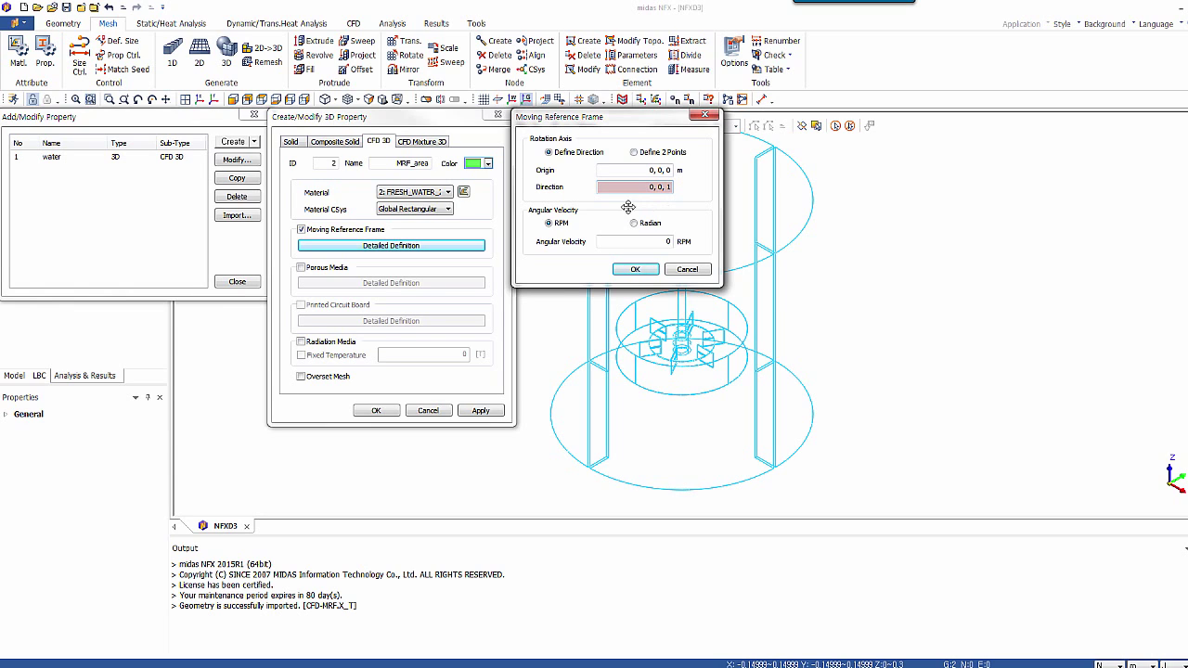
pyautogui.click(649, 241)
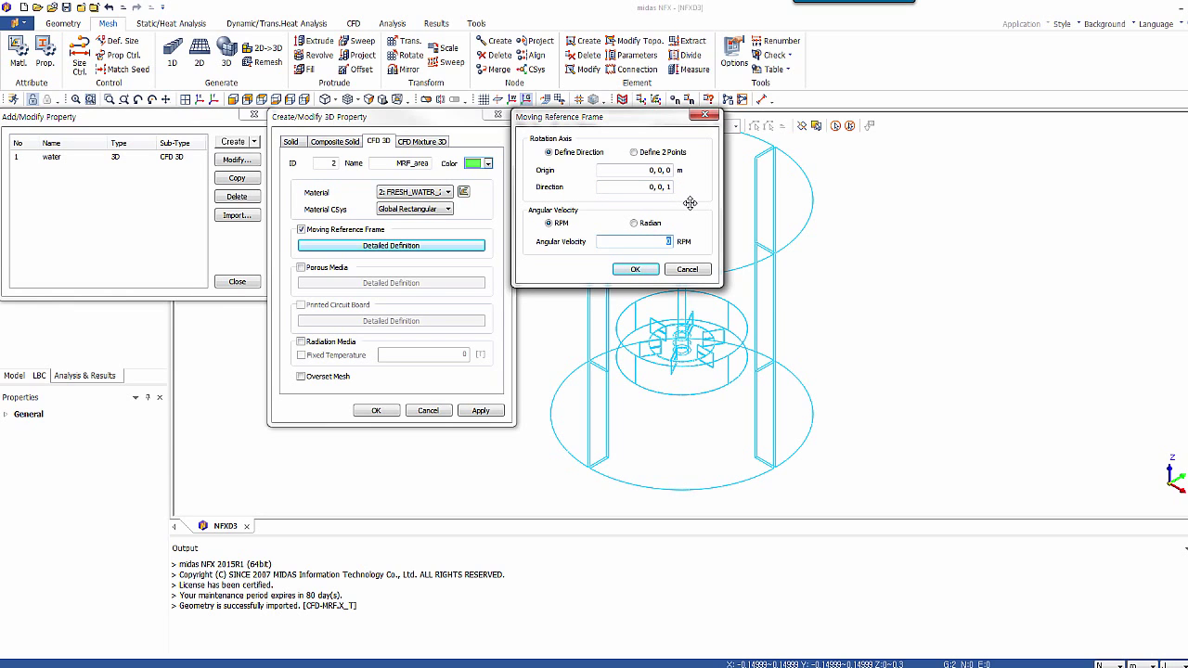
pyautogui.write('250')
pyautogui.click(637, 268)
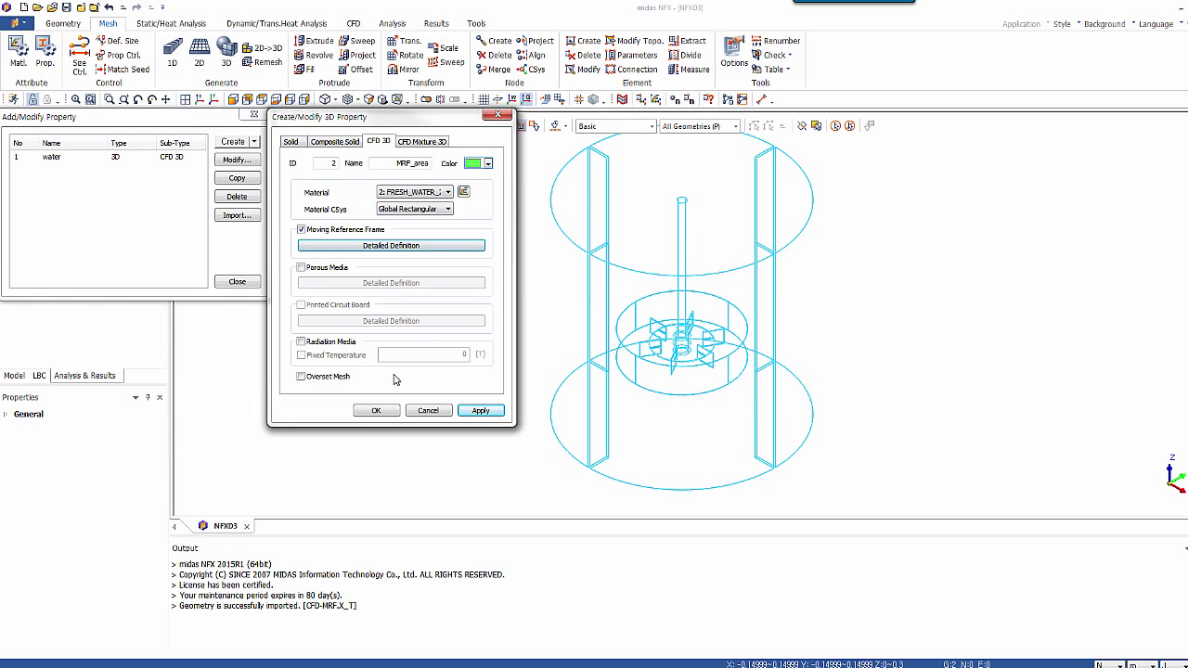
pyautogui.click(379, 411)
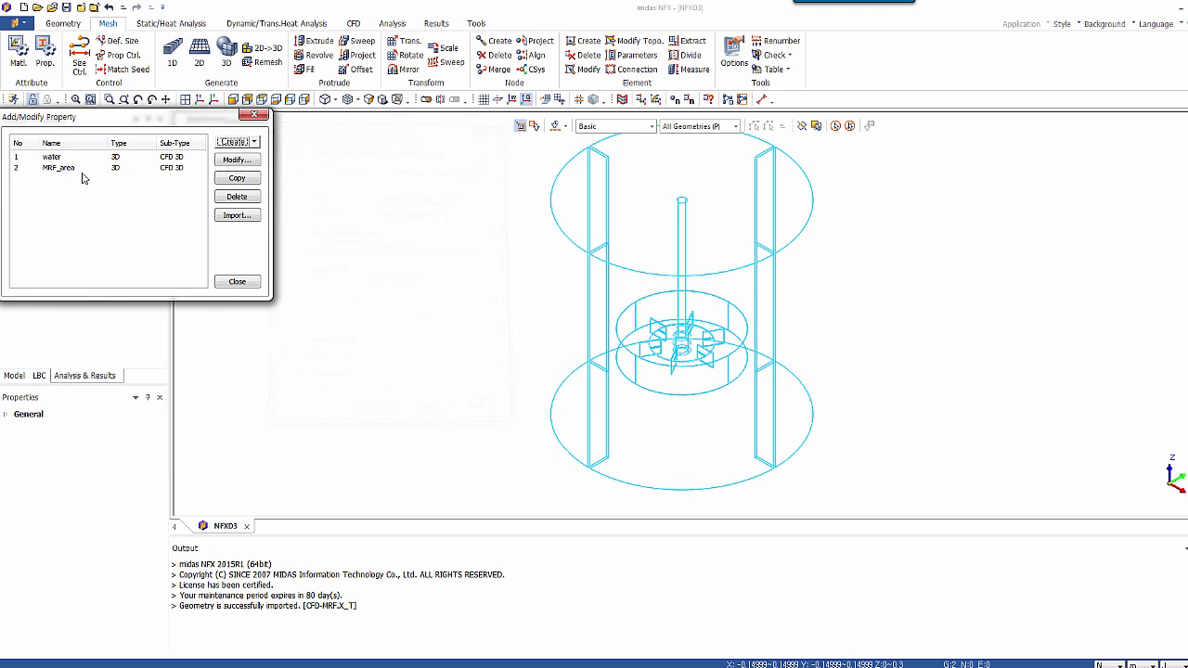
pyautogui.click(245, 281)
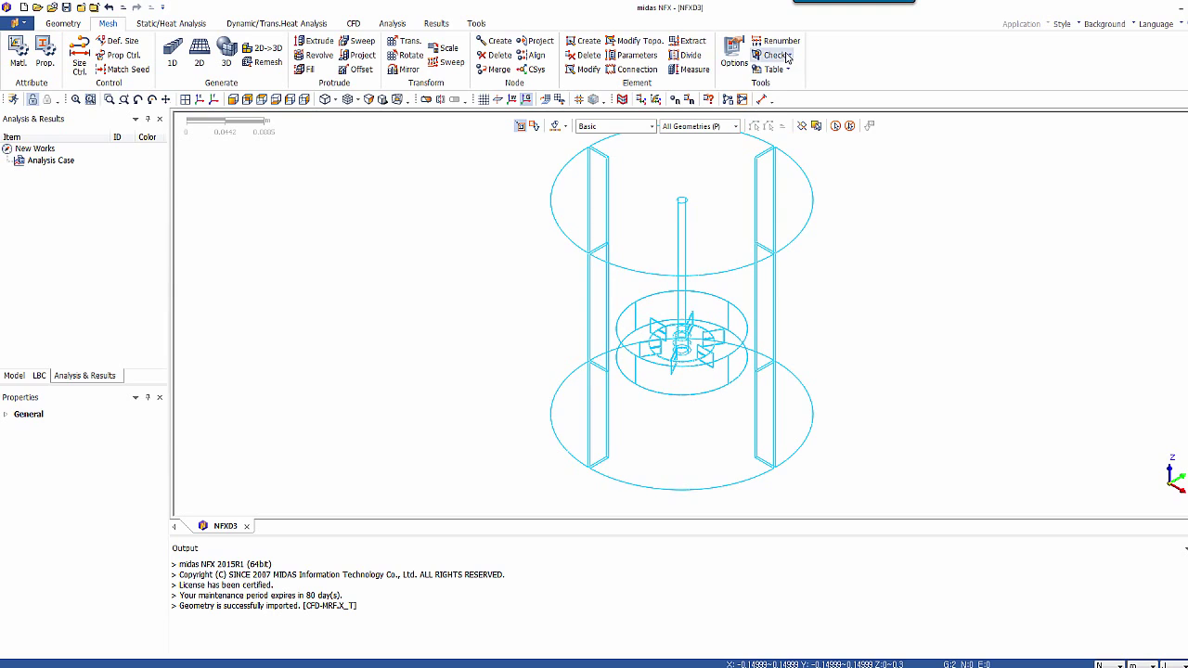
# Run Check Duplicates on the tank geometry, close the results, and view the impeller from above.
pyautogui.click(65, 24)
pyautogui.click(889, 41)
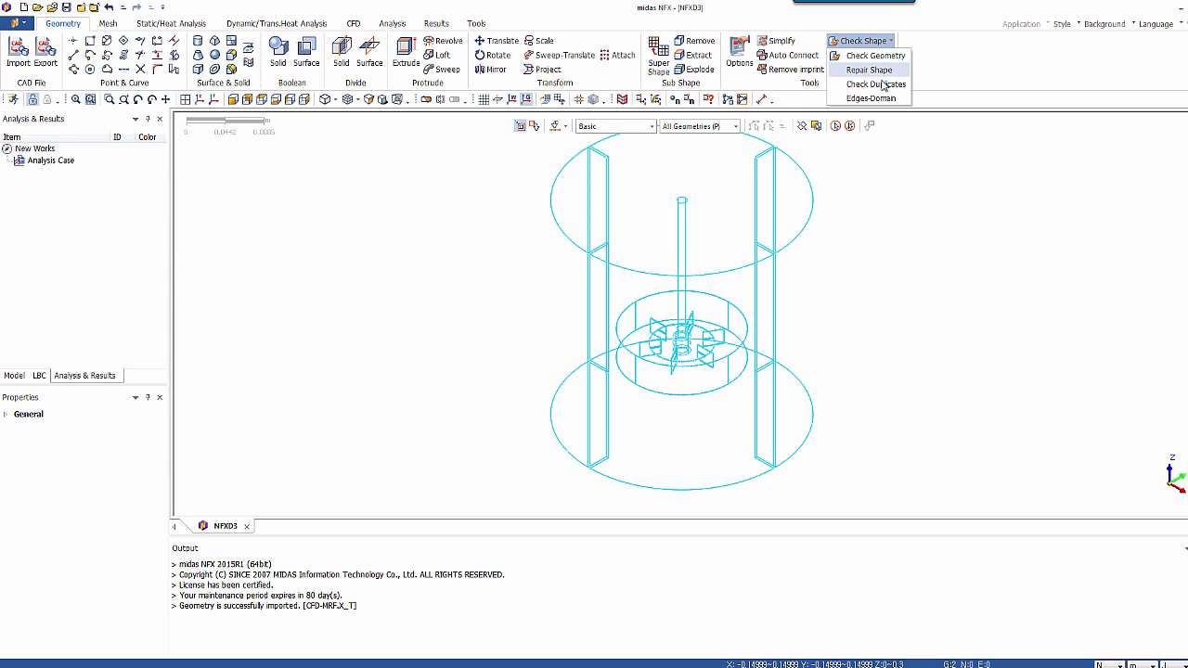
pyautogui.click(882, 82)
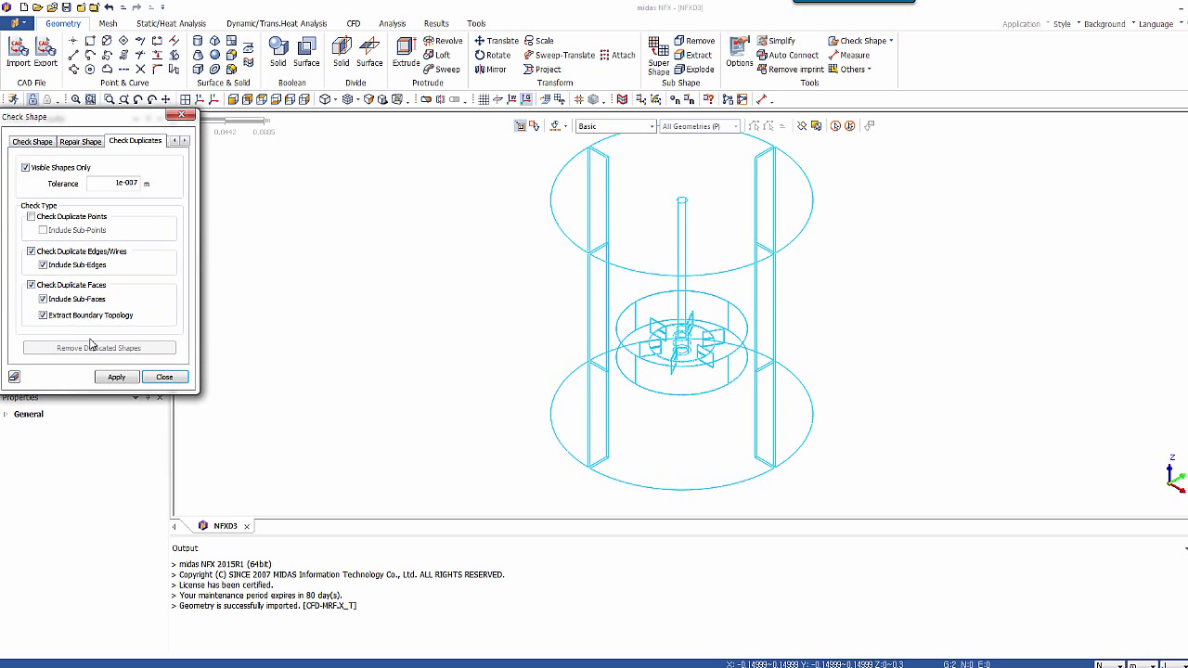
pyautogui.click(116, 377)
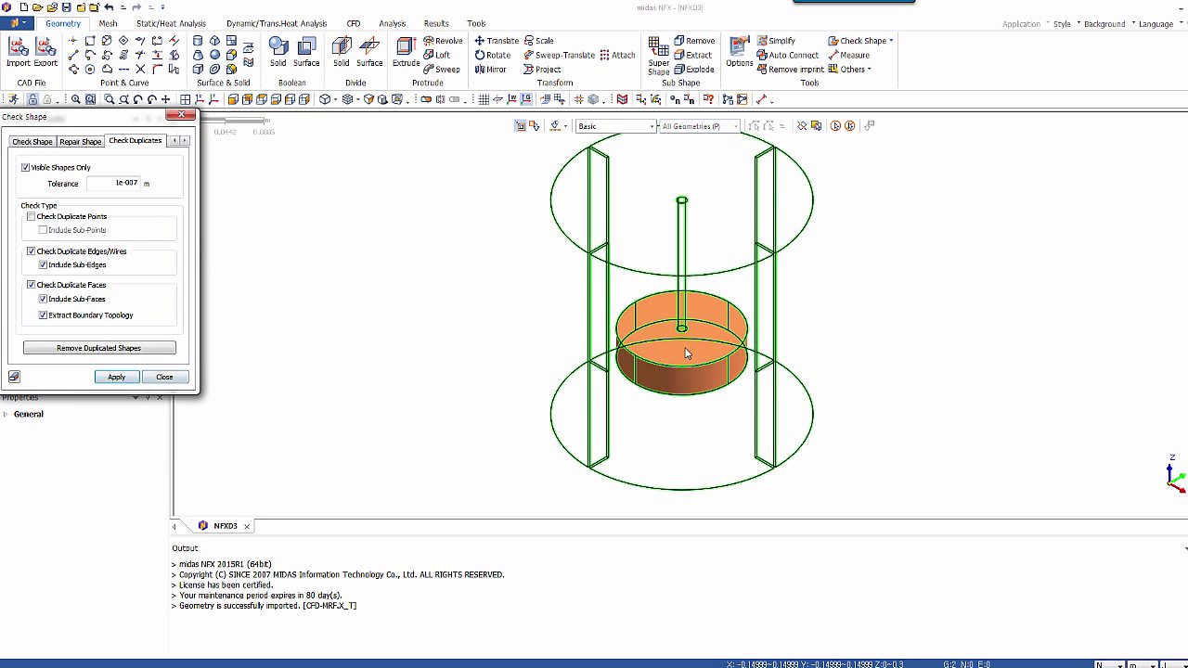
pyautogui.moveTo(678, 396); pyautogui.dragTo(692, 351, button='middle')
pyautogui.scroll(5, 692, 351)
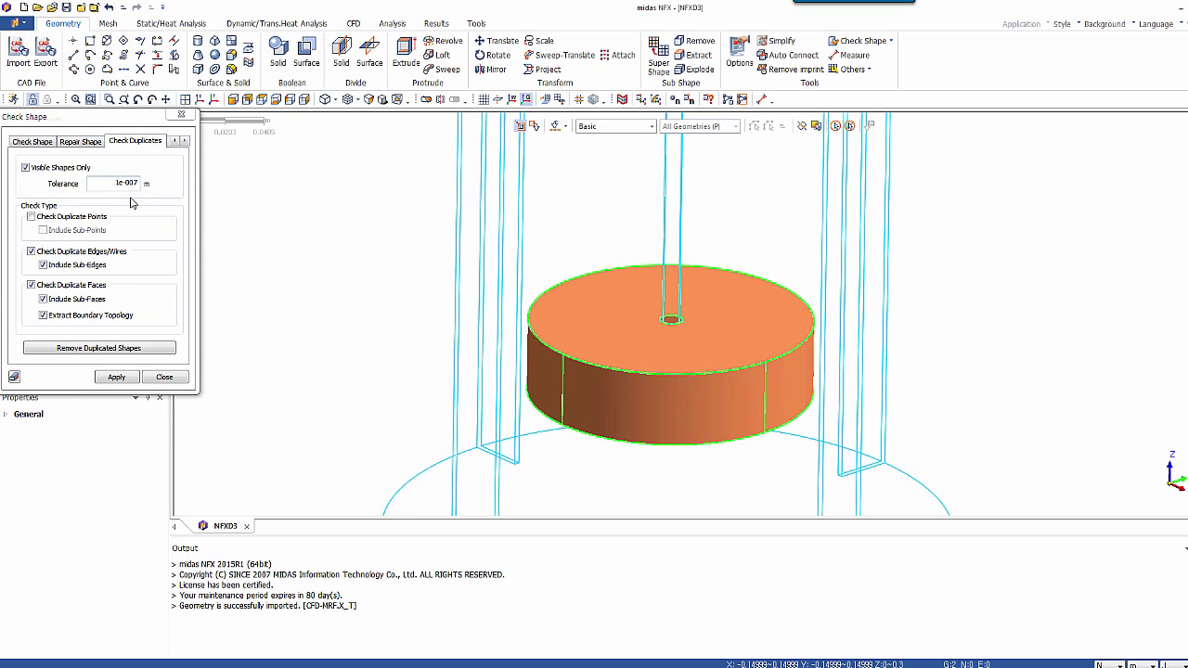
pyautogui.click(181, 114)
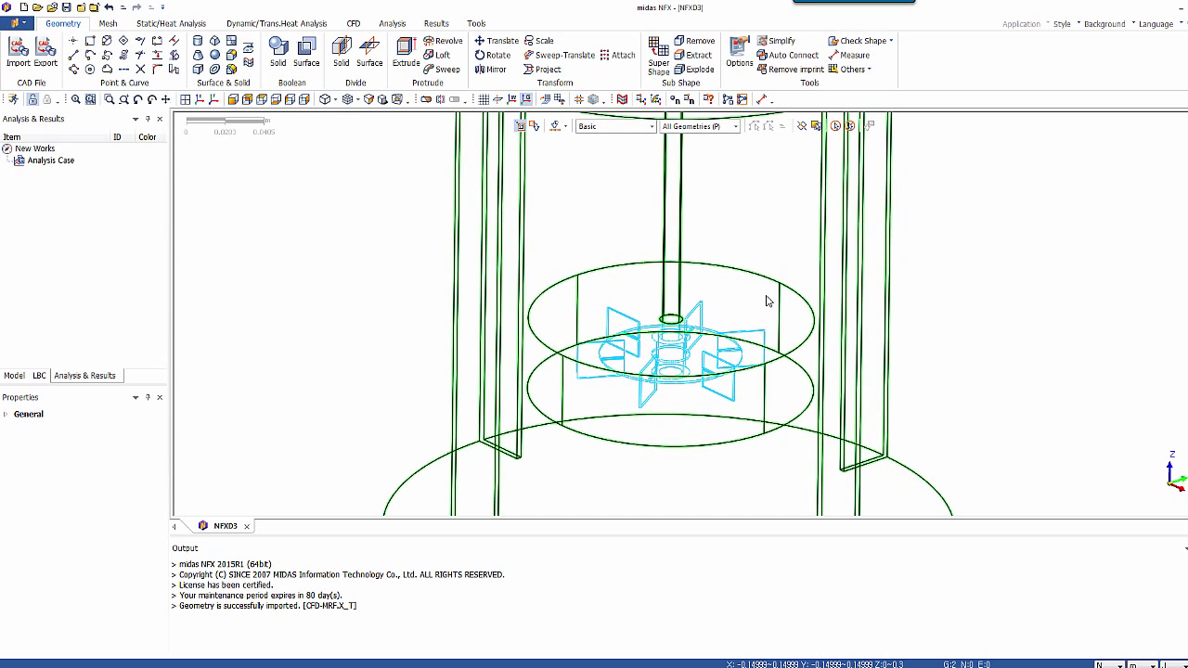
pyautogui.moveTo(685, 333); pyautogui.dragTo(685, 394, button='middle')
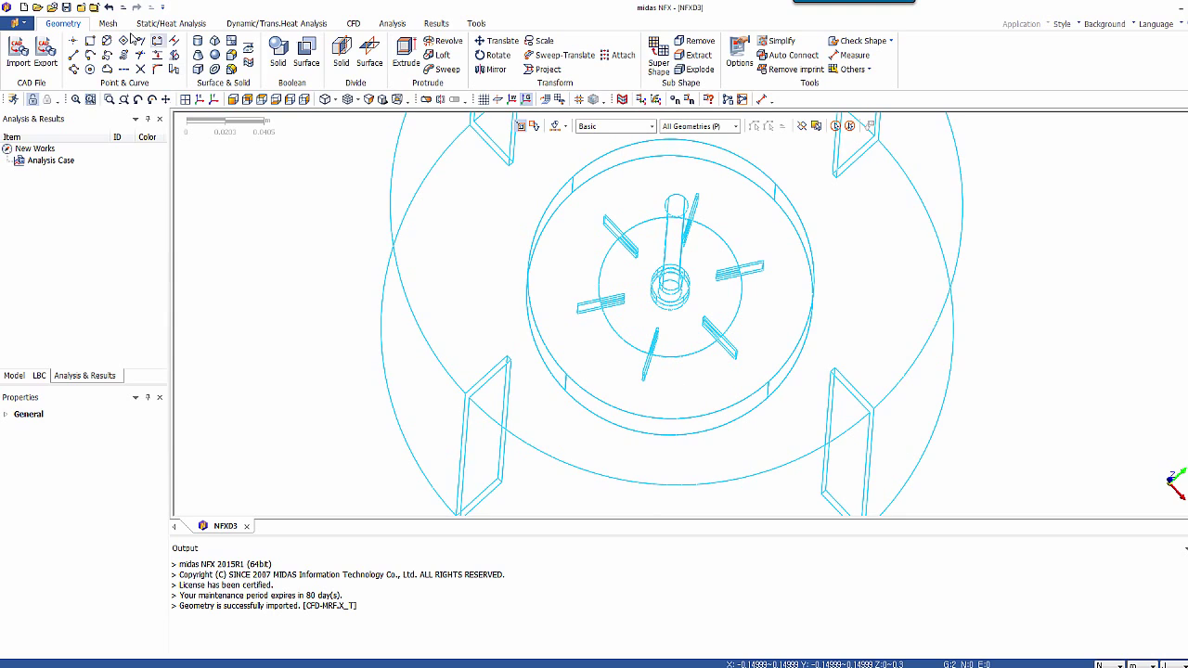
pyautogui.click(108, 23)
# Apply a 0.004 m interval-length edge size control to the box-selected impeller edges.
pyautogui.click(79, 63)
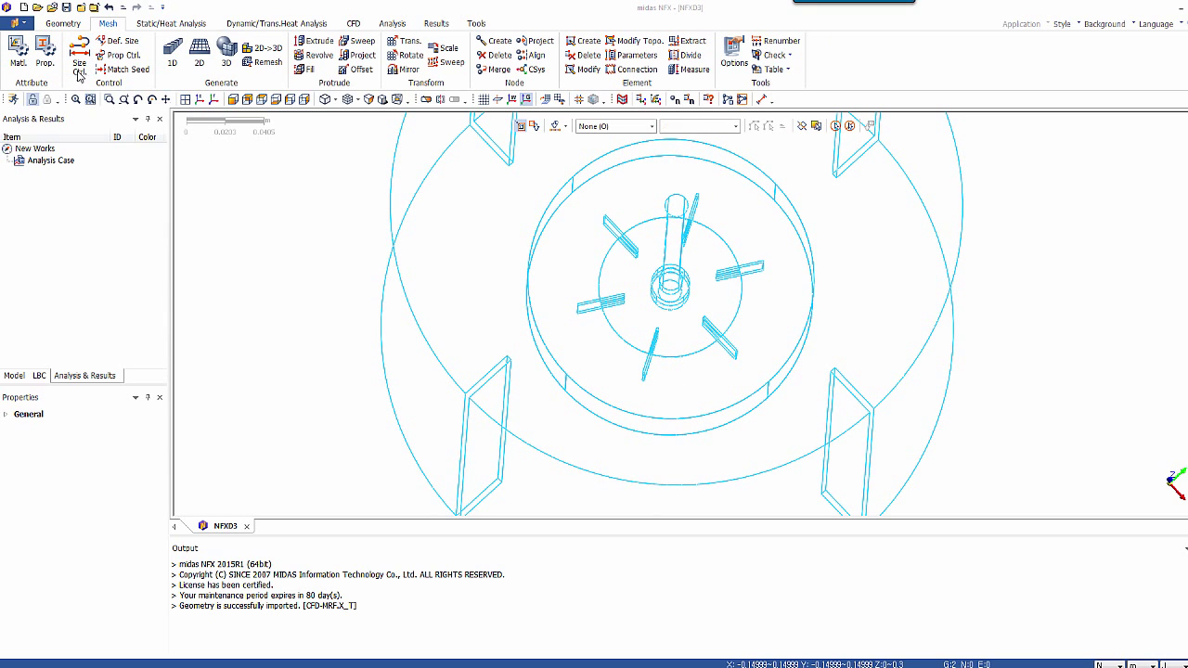
pyautogui.moveTo(158, 136); pyautogui.dragTo(326, 183)
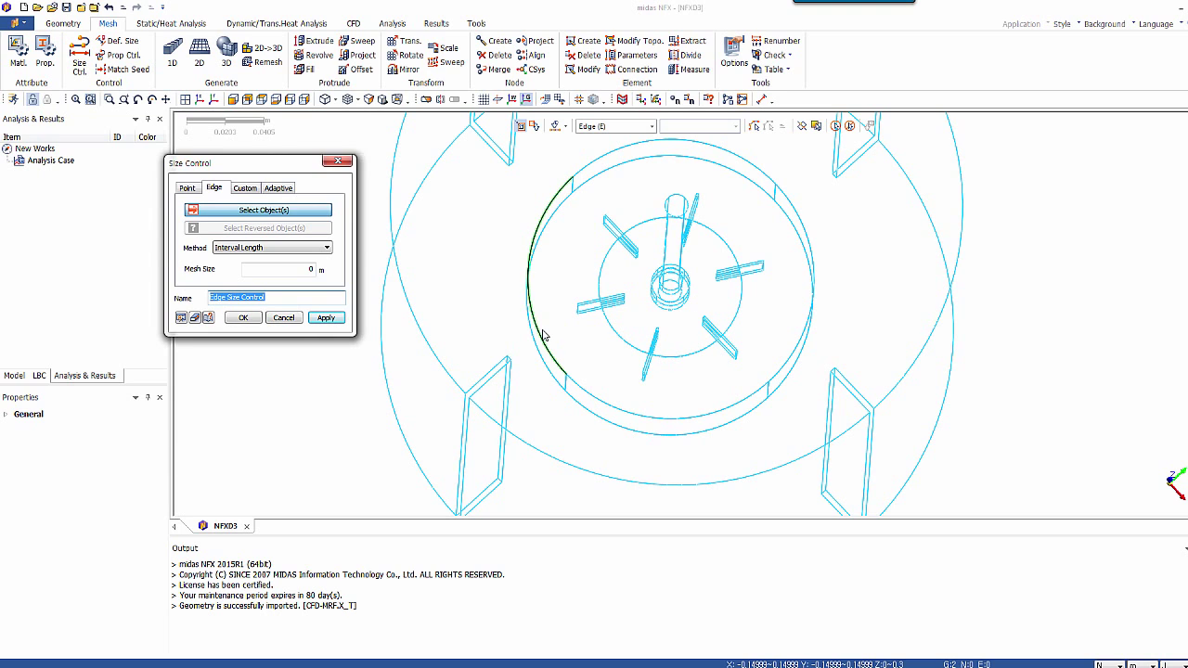
pyautogui.moveTo(552, 192); pyautogui.dragTo(793, 403)
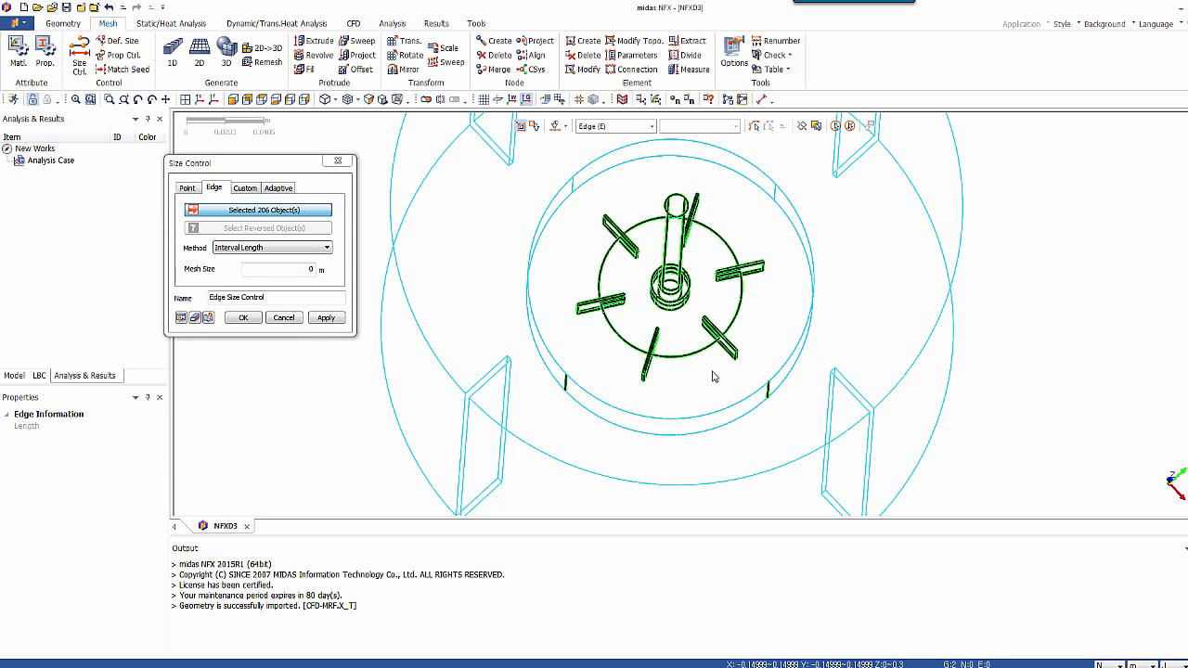
pyautogui.doubleClick(309, 269)
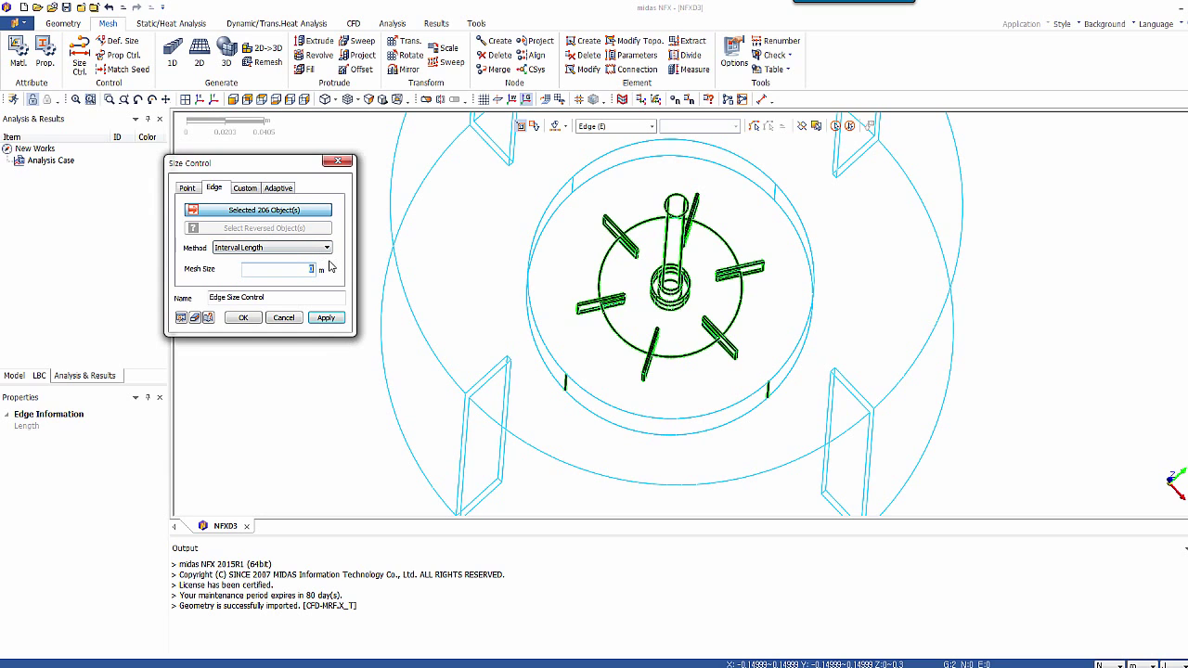
pyautogui.write('0.004')
pyautogui.click(326, 318)
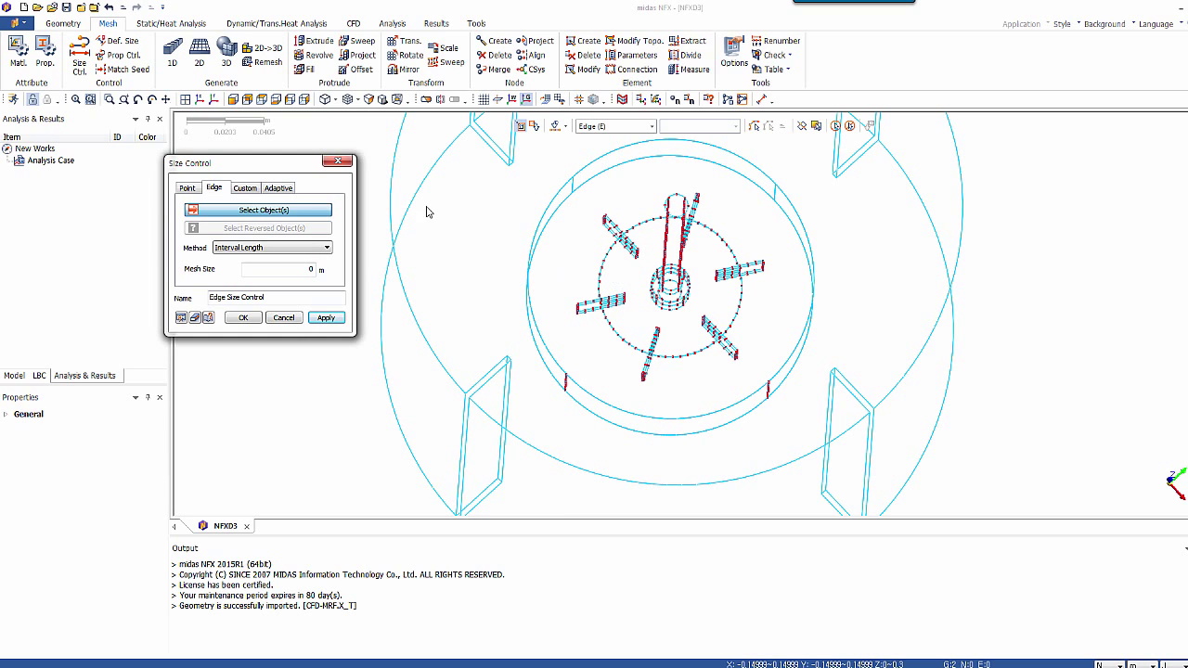
pyautogui.scroll(-5, 498, 240)
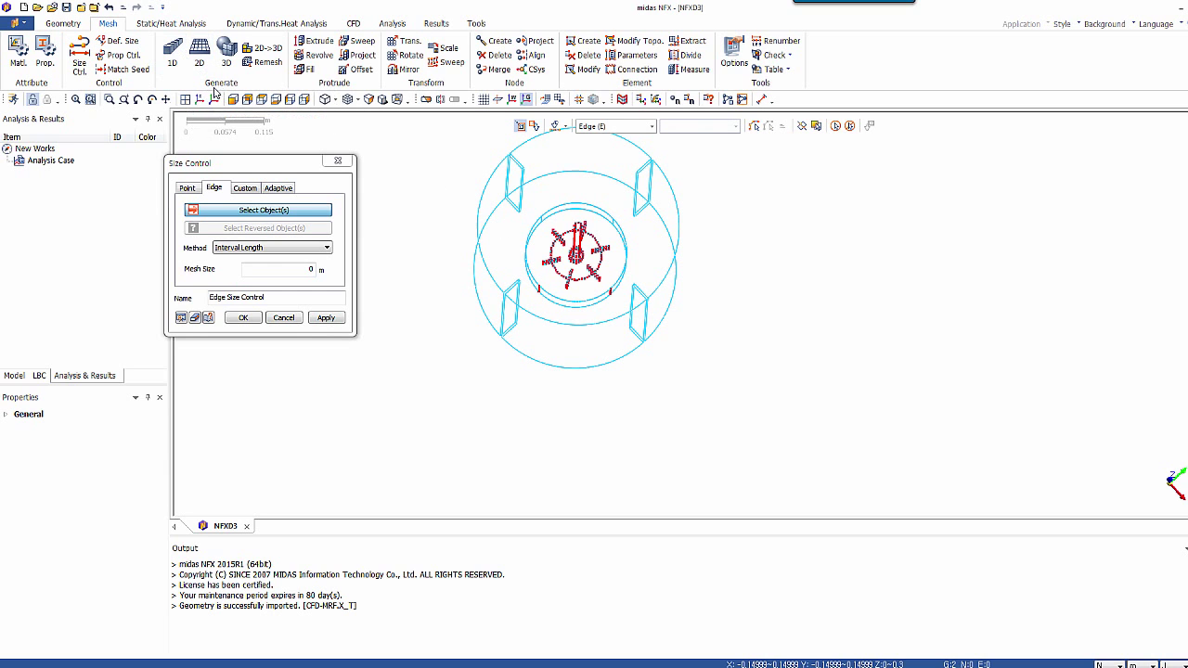
# In top view, box-select the edges of all four baffles.
pyautogui.click(261, 99)
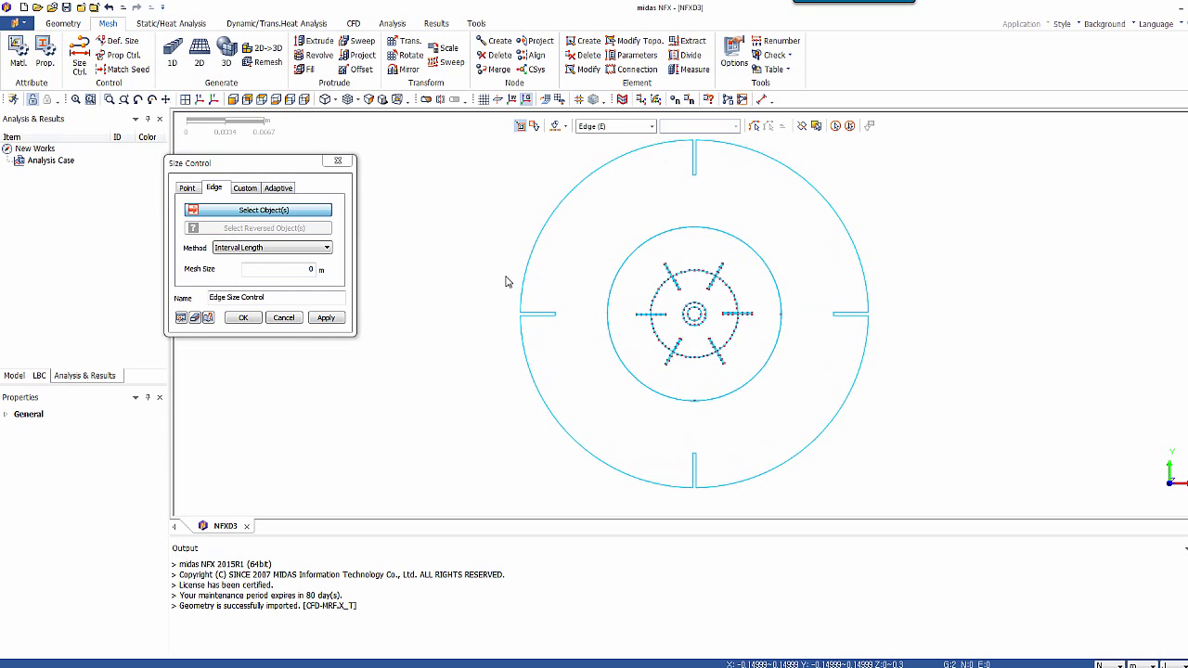
pyautogui.moveTo(494, 275); pyautogui.dragTo(600, 365)
pyautogui.moveTo(676, 136); pyautogui.dragTo(709, 195)
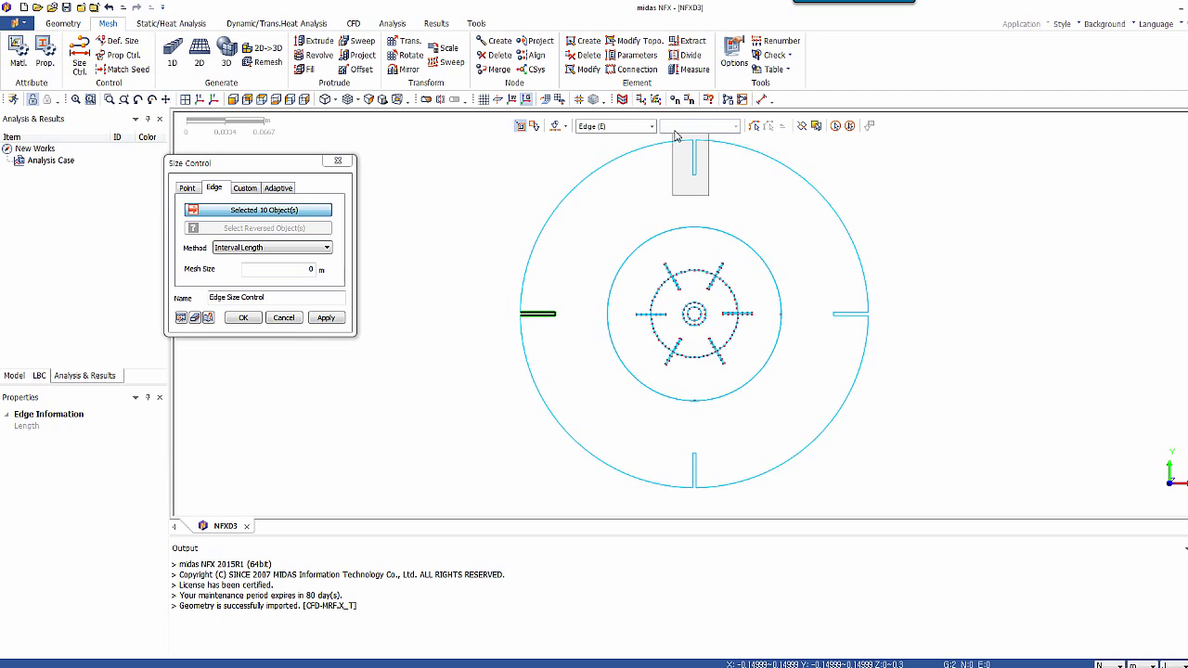
pyautogui.moveTo(813, 292); pyautogui.dragTo(906, 356)
pyautogui.moveTo(713, 447); pyautogui.dragTo(668, 516)
# Seed the baffle edges with symmetric linear grading by length from 0.004 m to 0.012 m.
pyautogui.click(278, 248)
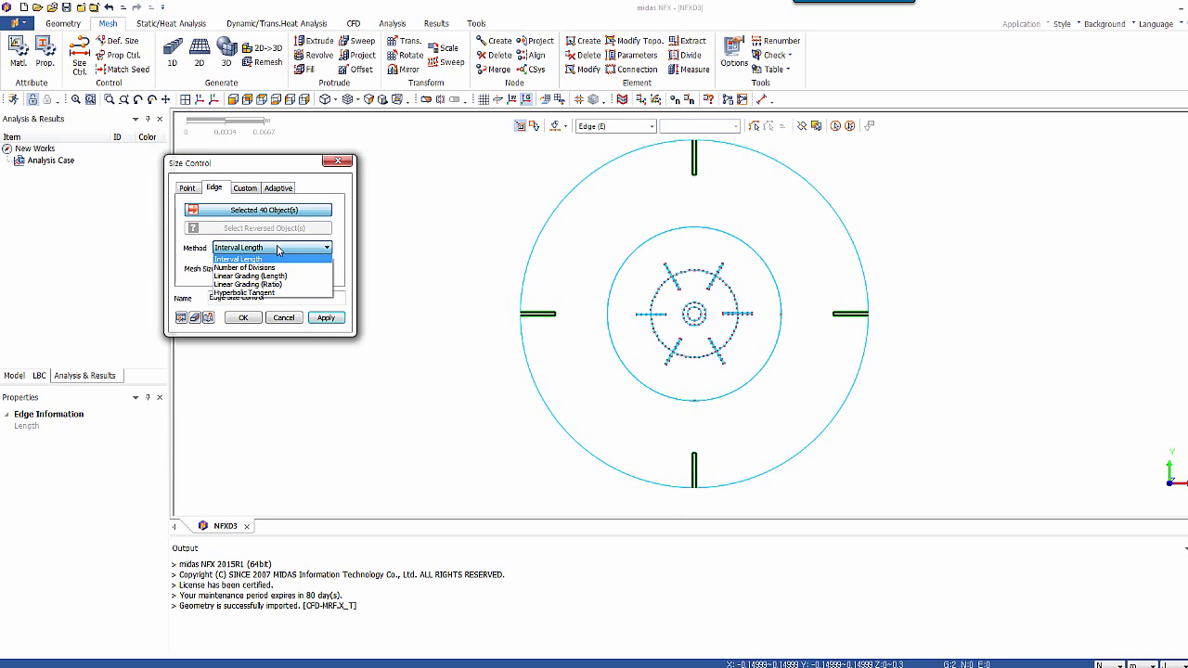
pyautogui.click(288, 277)
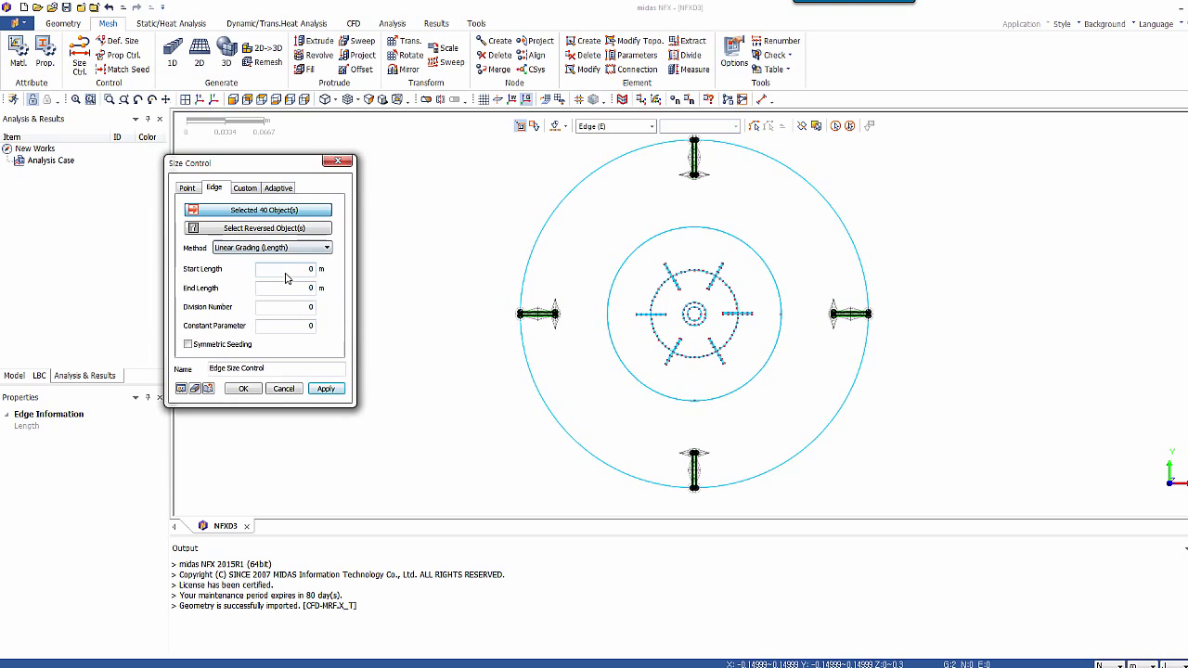
pyautogui.doubleClick(313, 270)
pyautogui.doubleClick(312, 288)
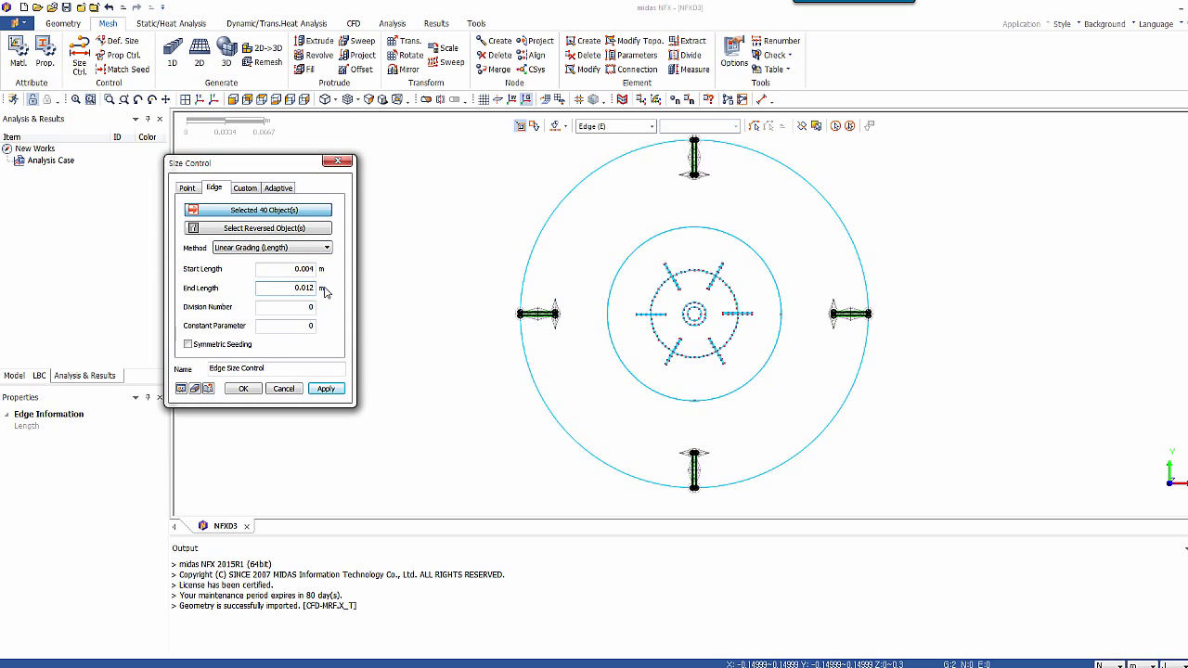
pyautogui.click(189, 344)
pyautogui.moveTo(610, 405); pyautogui.dragTo(502, 151, button='middle')
pyautogui.scroll(8, 585, 212)
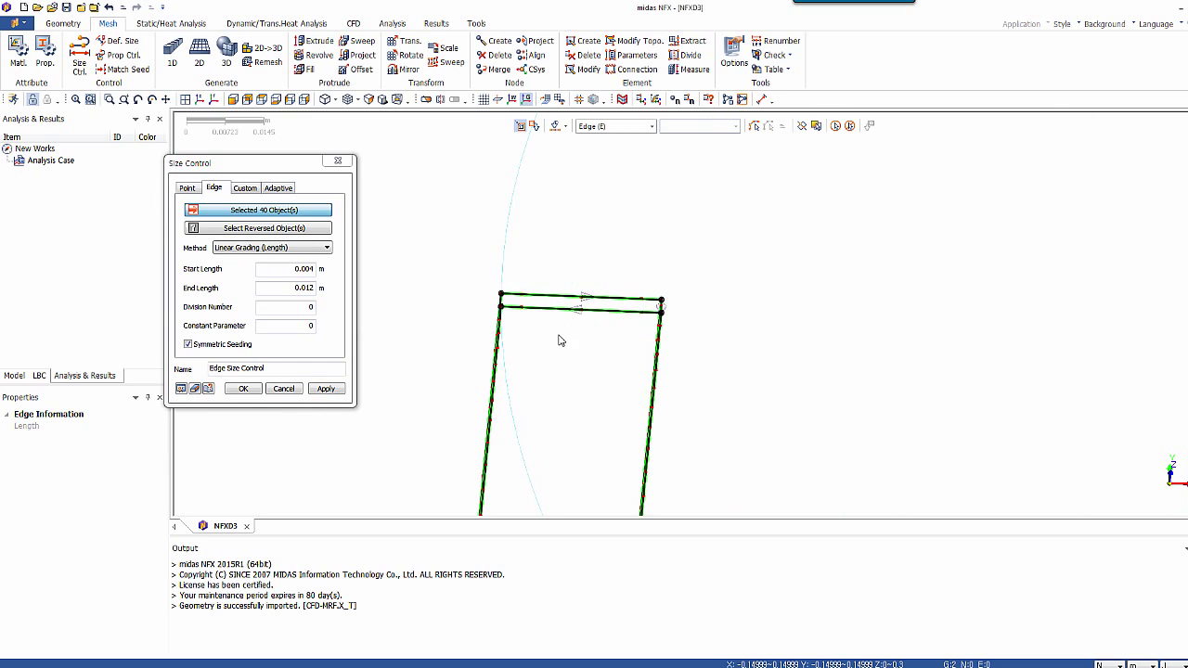
pyautogui.scroll(2, 560, 351)
pyautogui.scroll(-10, 537, 256)
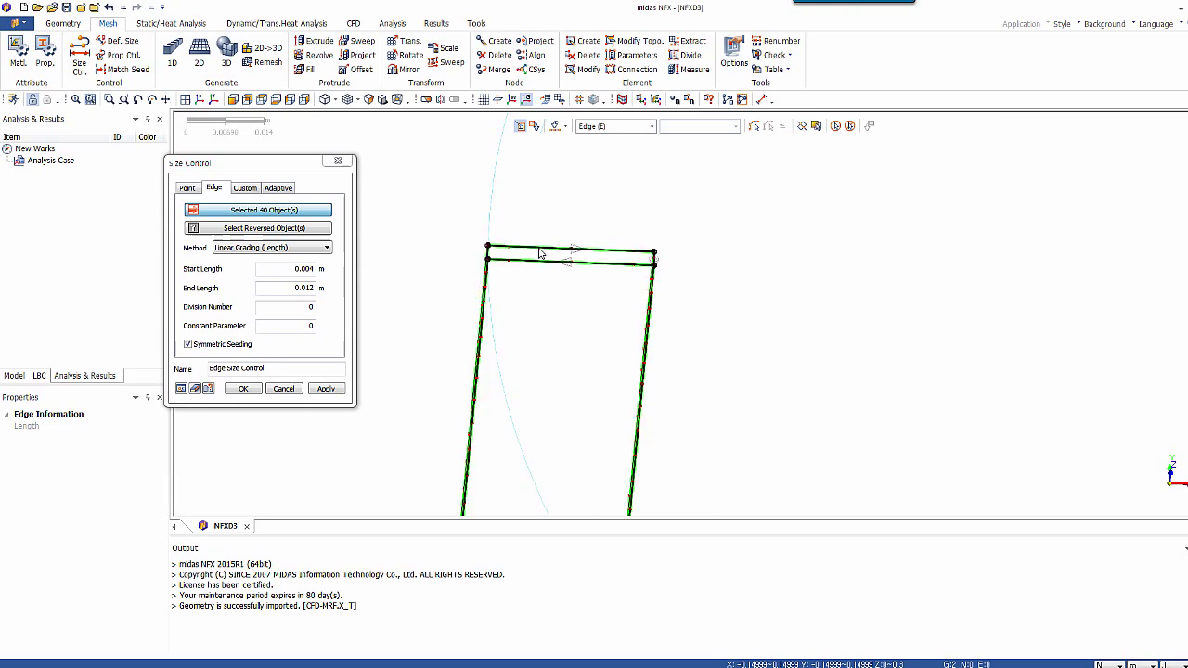
pyautogui.click(243, 389)
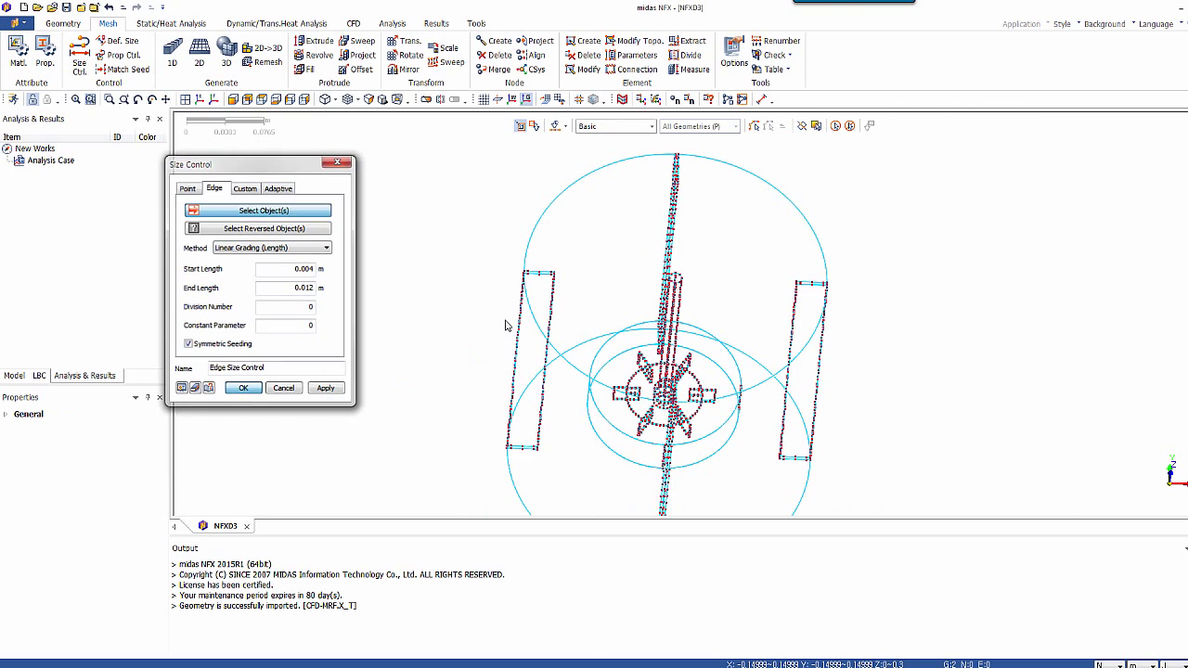
pyautogui.scroll(8, 553, 424)
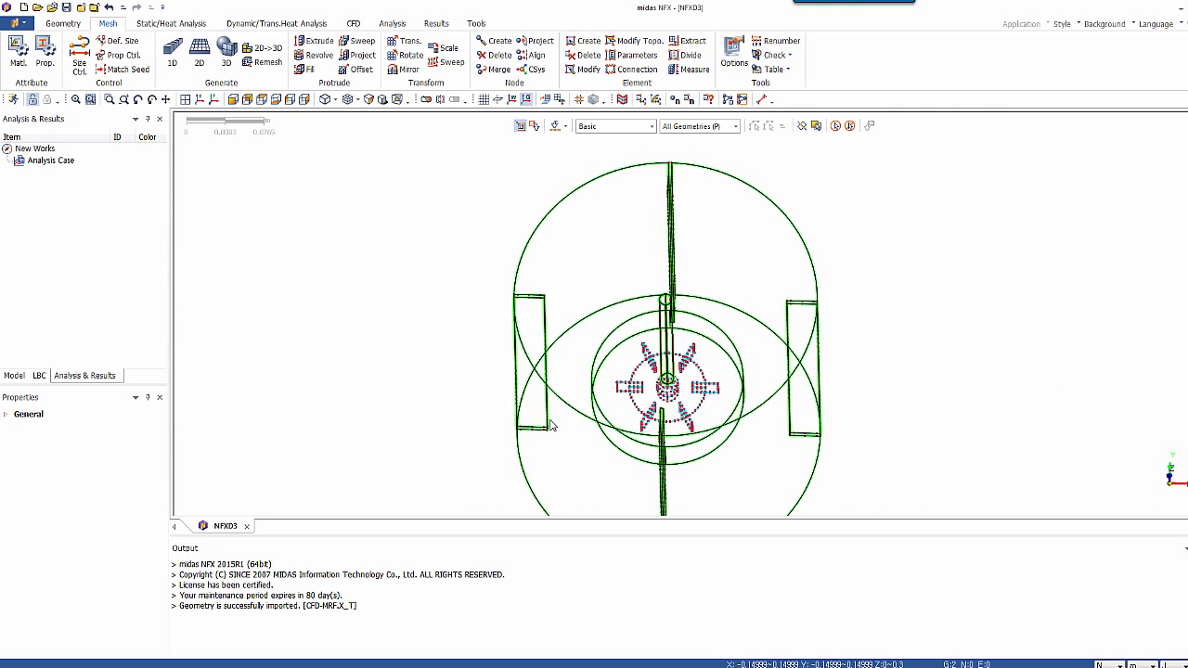
pyautogui.scroll(2, 496, 310)
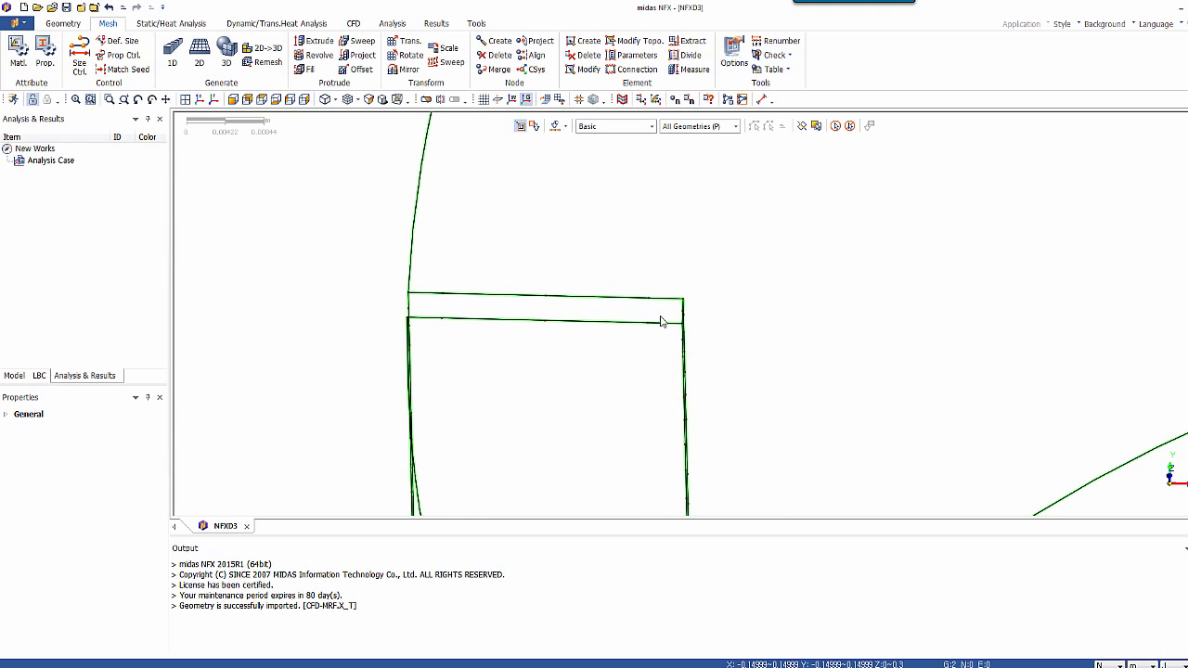
pyautogui.scroll(-6, 894, 408)
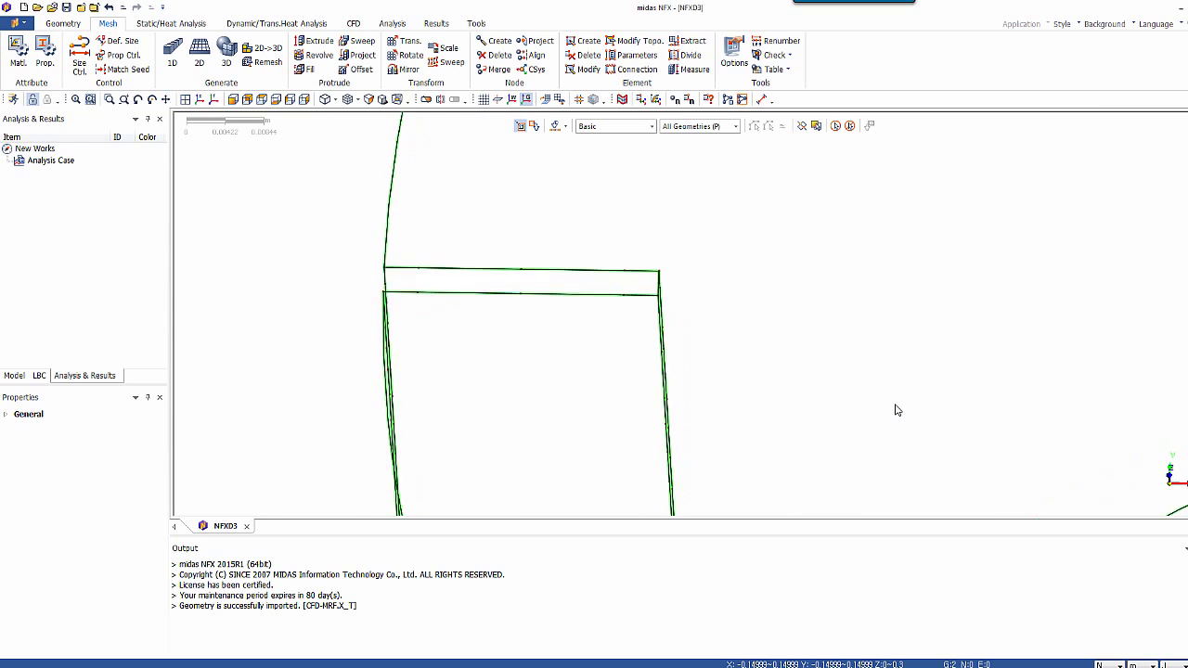
pyautogui.scroll(-2, 898, 406)
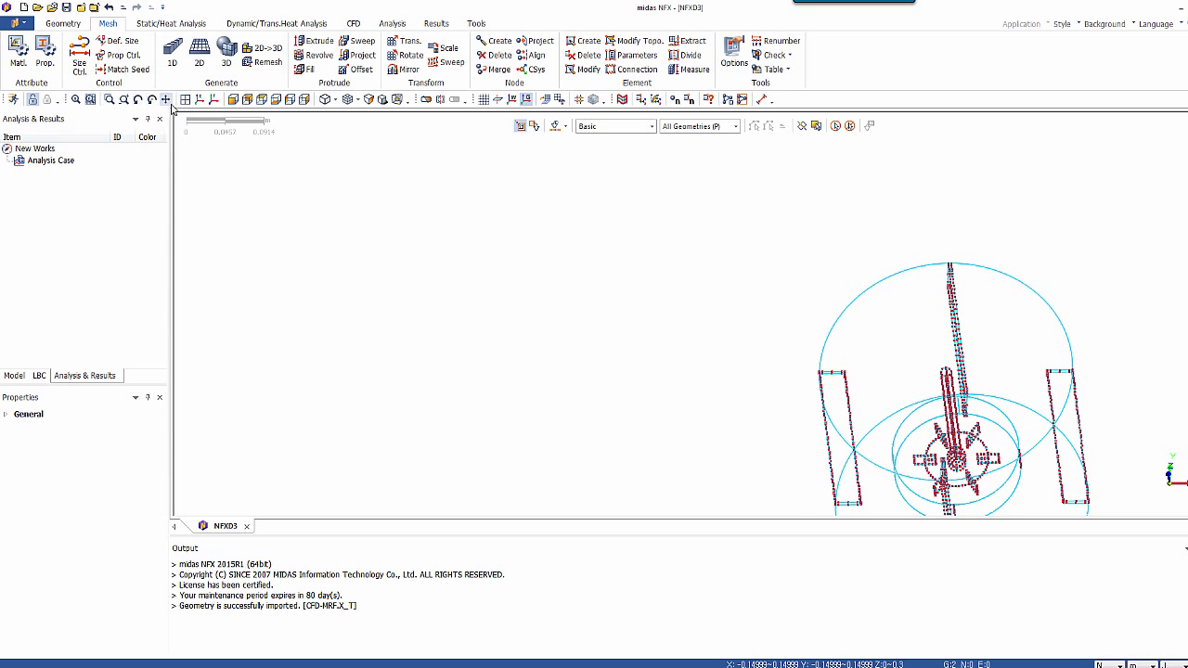
# In isometric view, expand the Geometry tree, hide the outside body and select the blade region body.
pyautogui.click(200, 100)
pyautogui.click(14, 375)
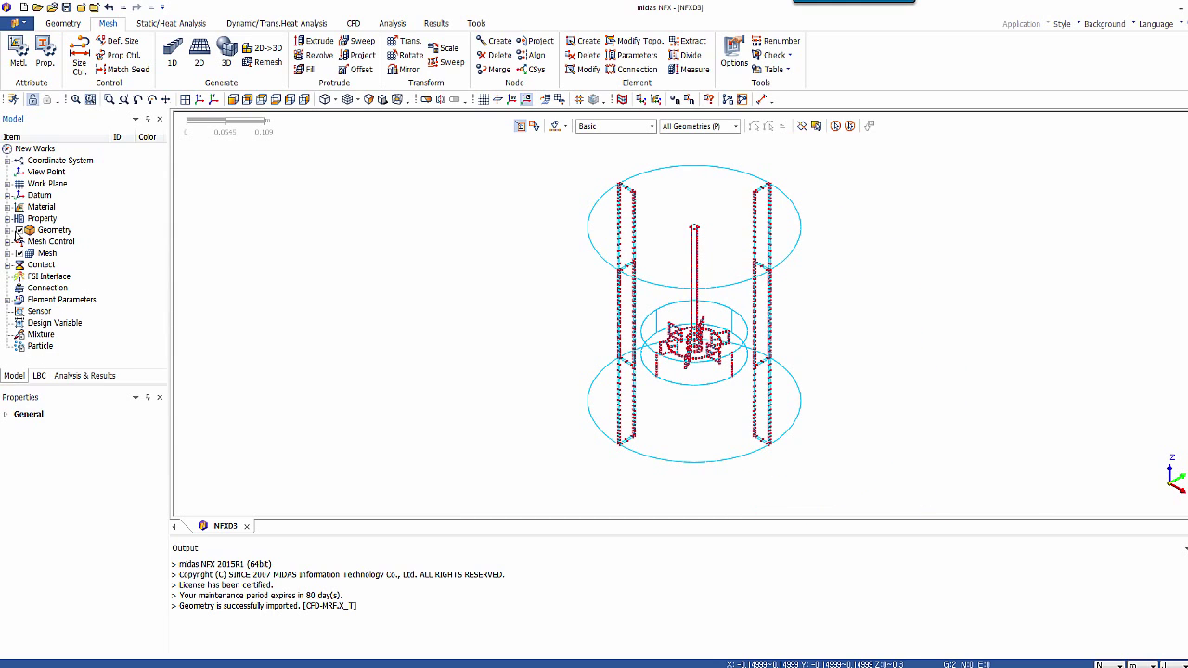
pyautogui.click(7, 230)
pyautogui.click(19, 242)
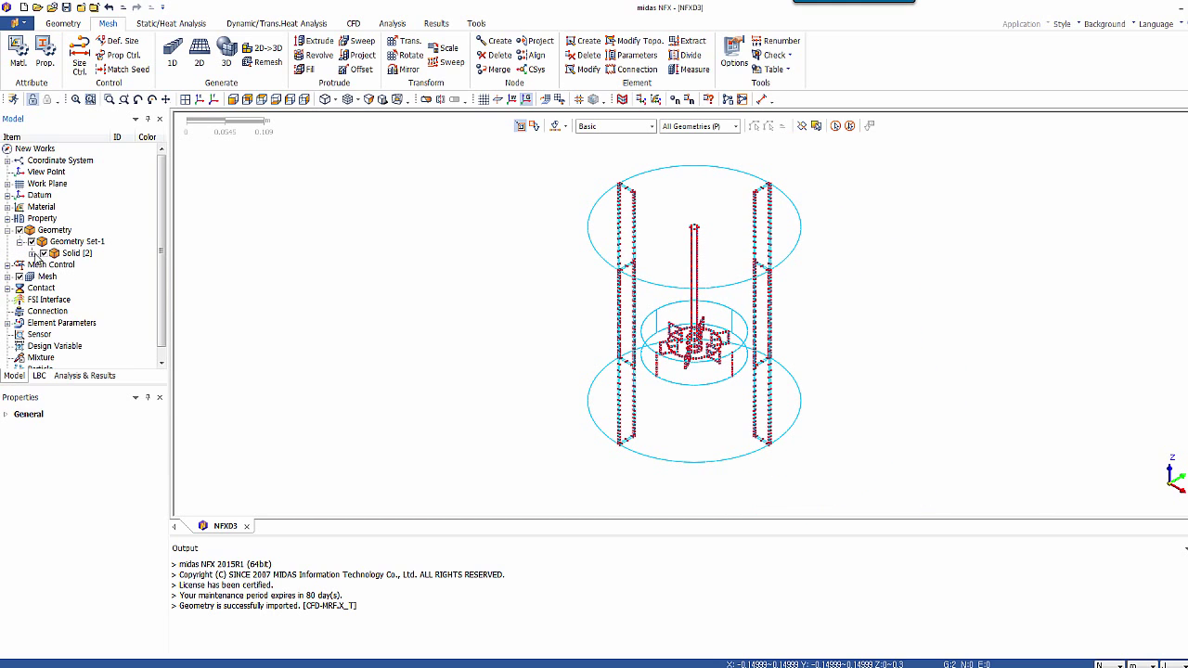
pyautogui.click(31, 254)
pyautogui.click(56, 264)
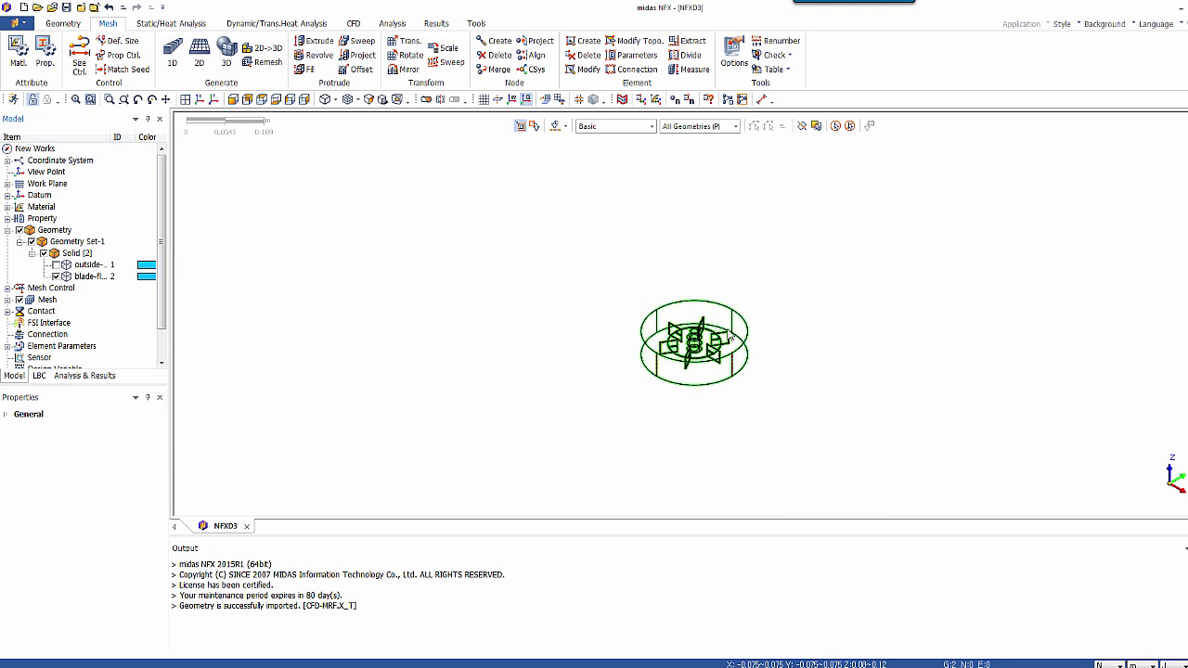
pyautogui.scroll(6, 748, 332)
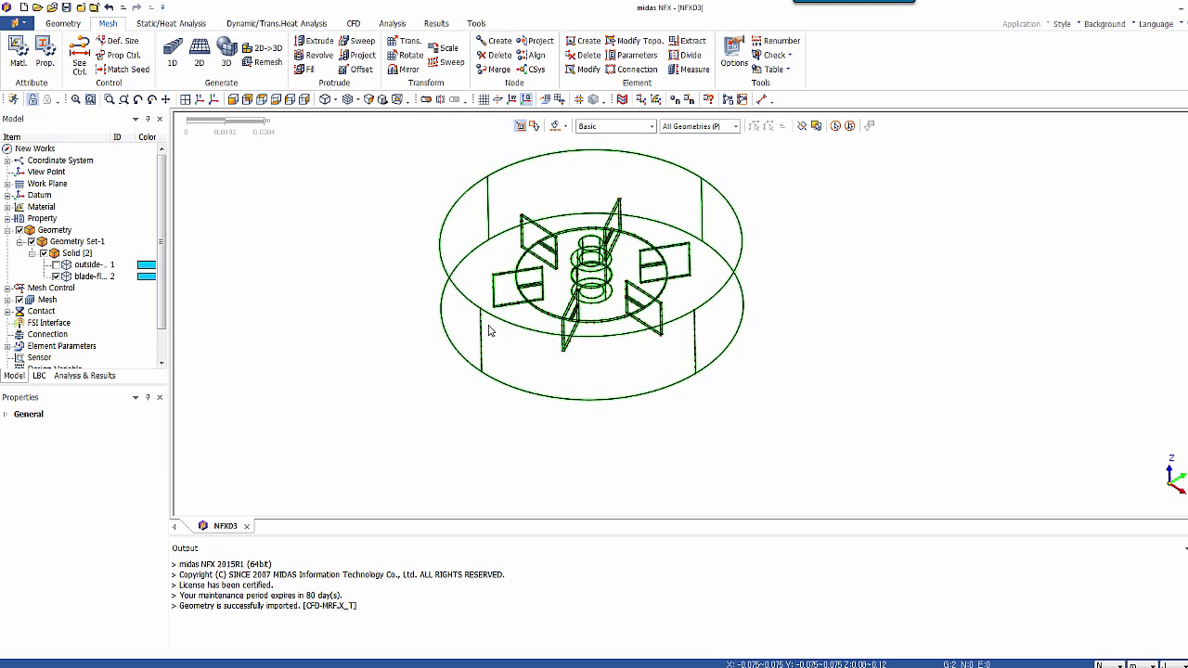
pyautogui.scroll(3, 487, 329)
pyautogui.scroll(-2, 488, 328)
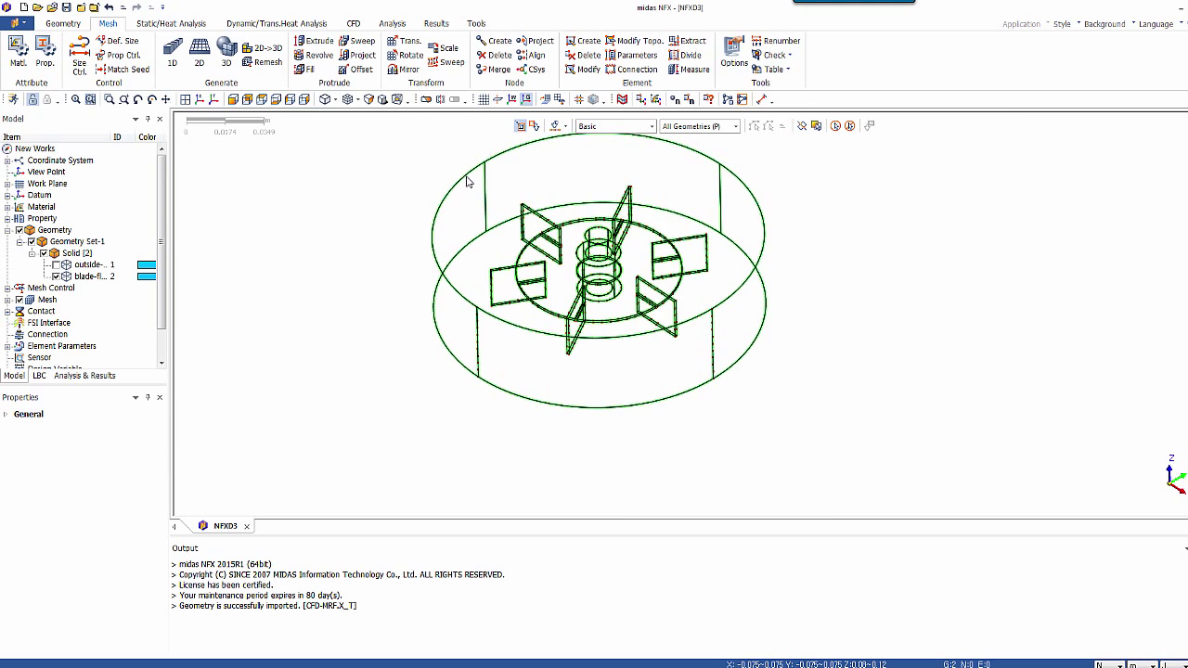
pyautogui.click(677, 365)
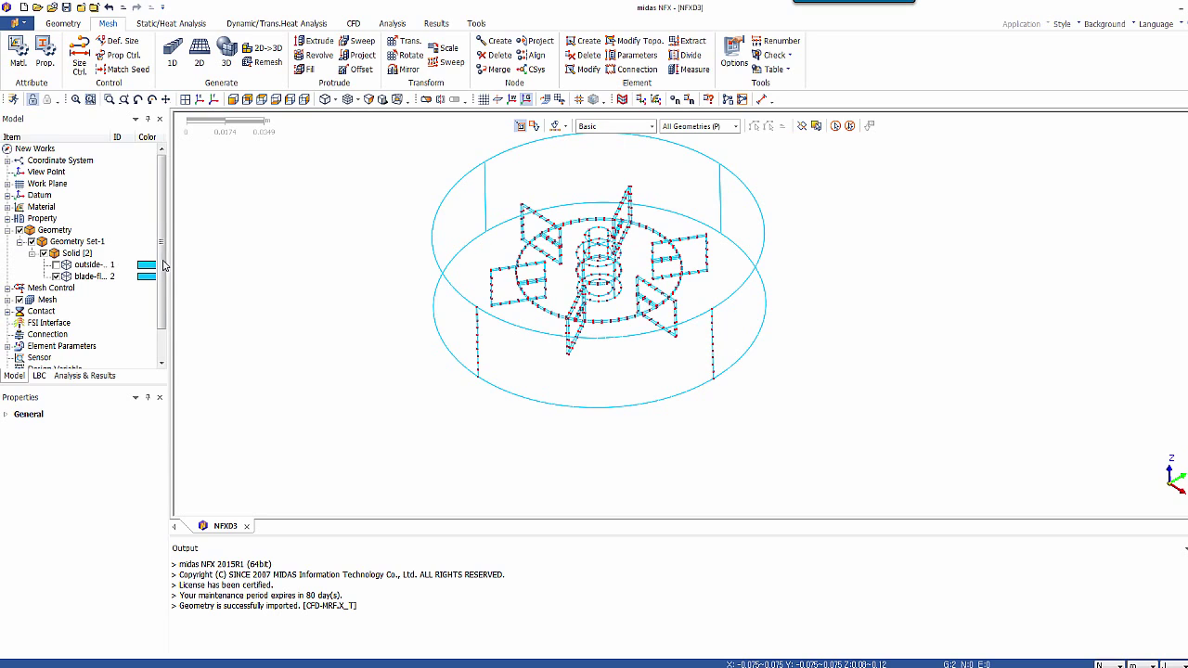
# Expand Mesh Control > Size Control and bring up options for the first edge size control.
pyautogui.scroll(-1, 164, 264)
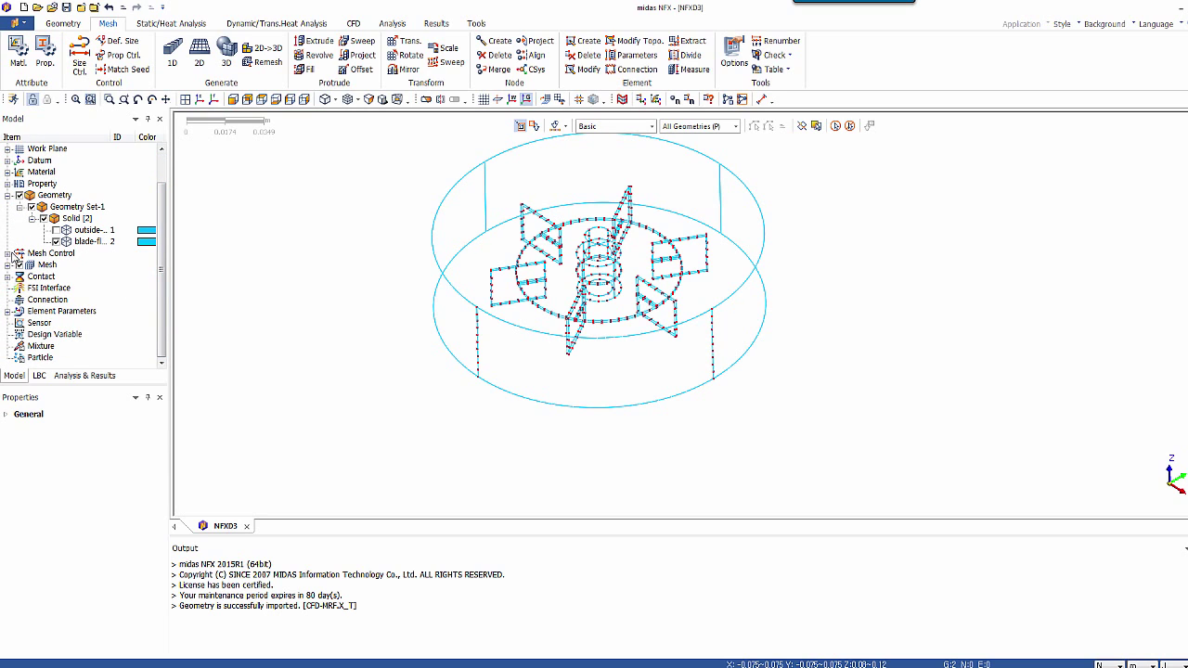
pyautogui.click(8, 253)
pyautogui.click(21, 288)
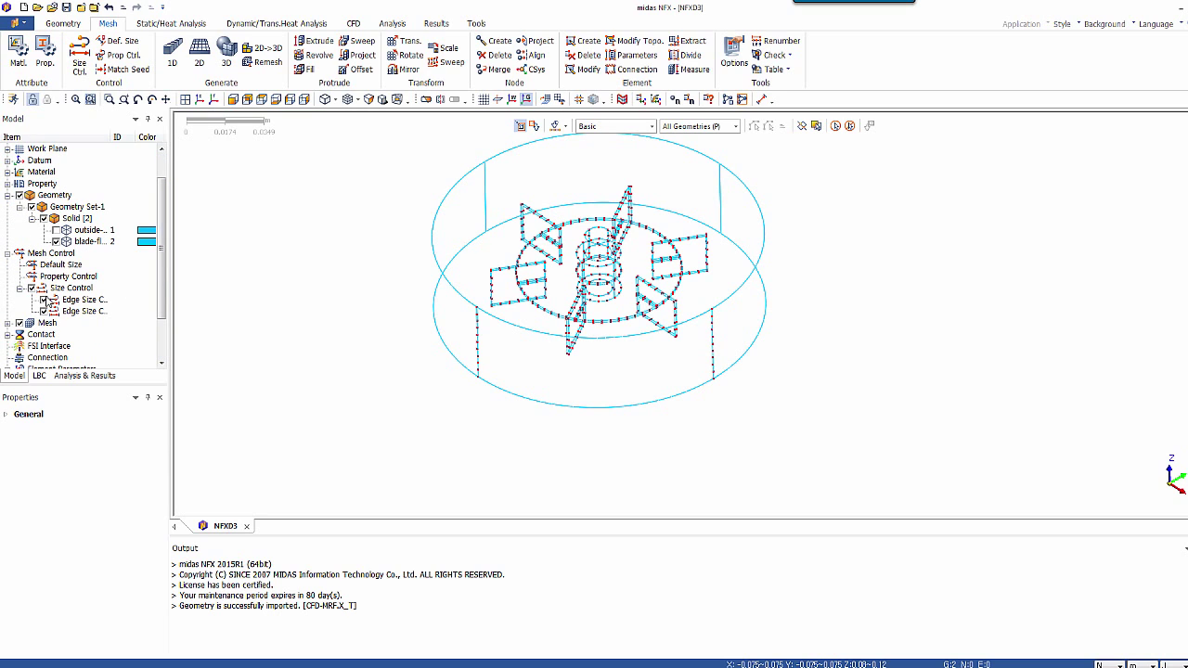
pyautogui.click(60, 300)
pyautogui.rightClick(76, 301)
# Edit the first edge size control to drop the left and right vertical tank edges, keeping 0.004 m.
pyautogui.click(99, 305)
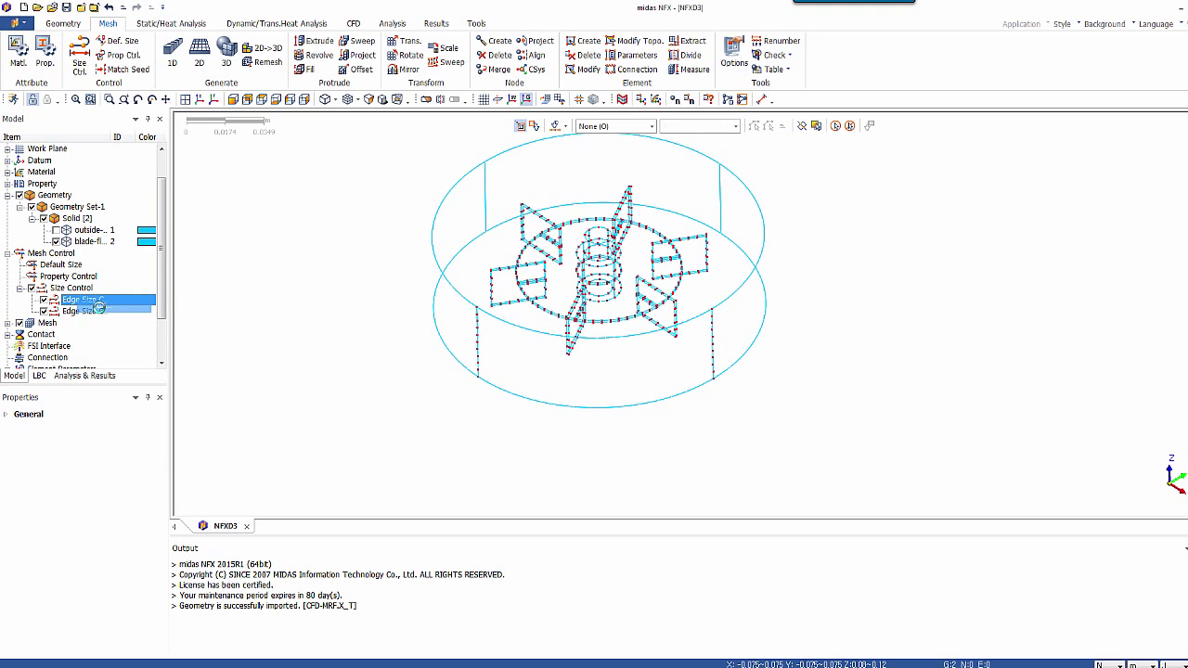
pyautogui.click(477, 344)
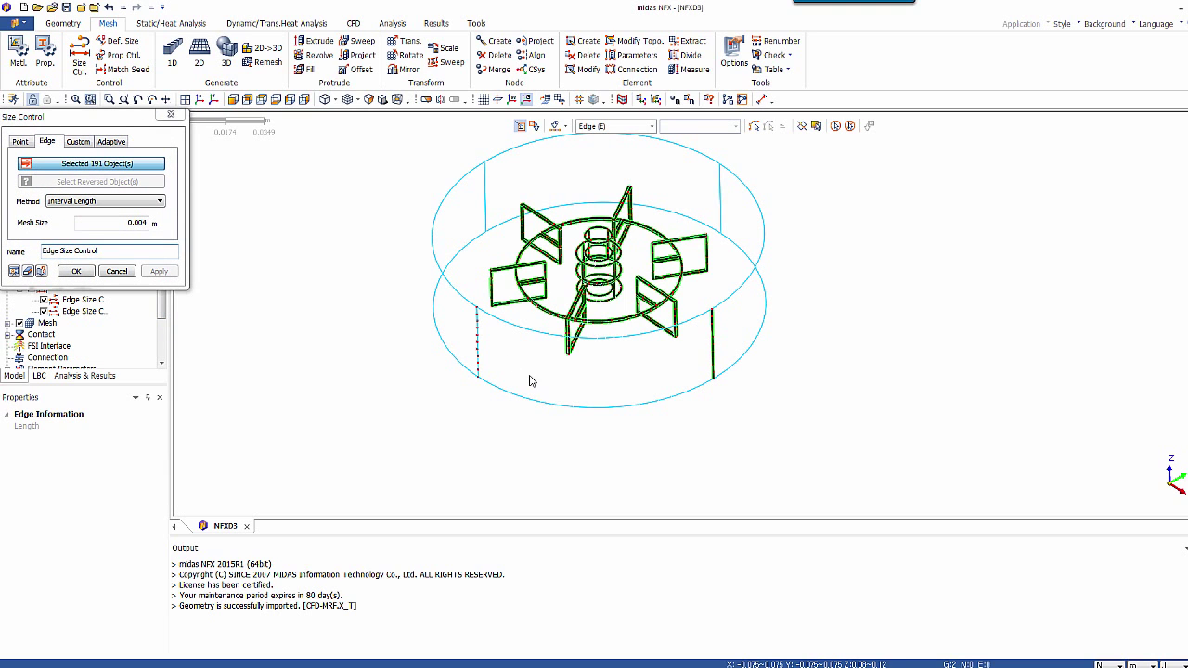
pyautogui.click(712, 365)
pyautogui.click(79, 272)
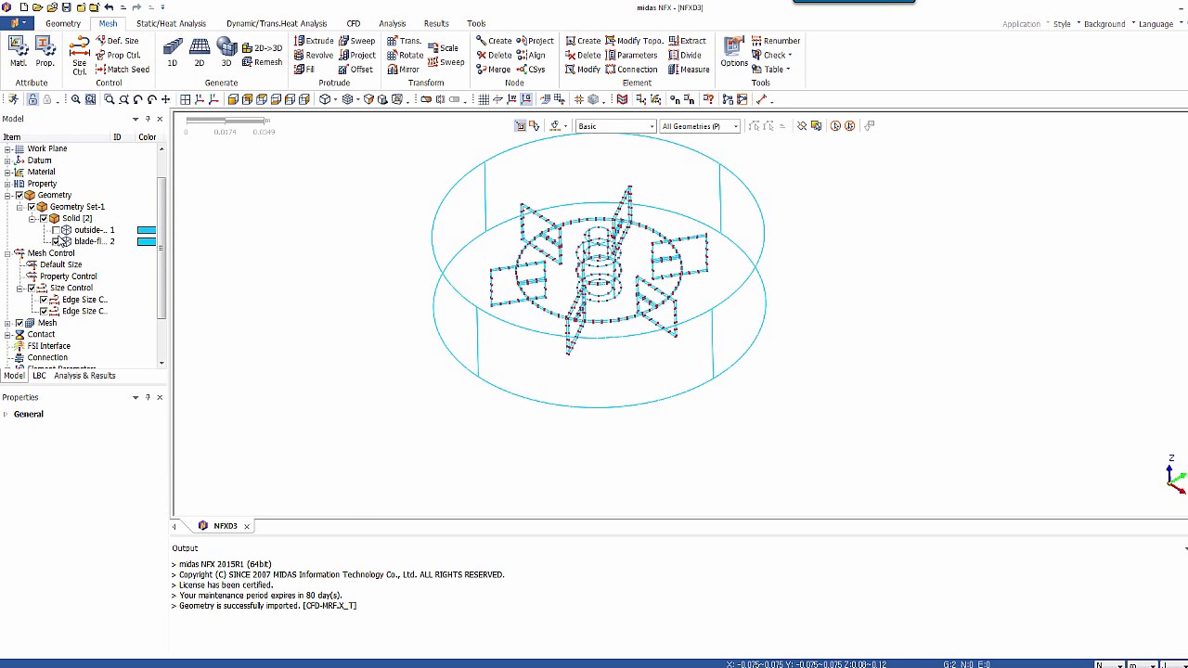
# Hide the blade-flow and outside-flow bodies in the view.
pyautogui.click(56, 241)
pyautogui.click(56, 230)
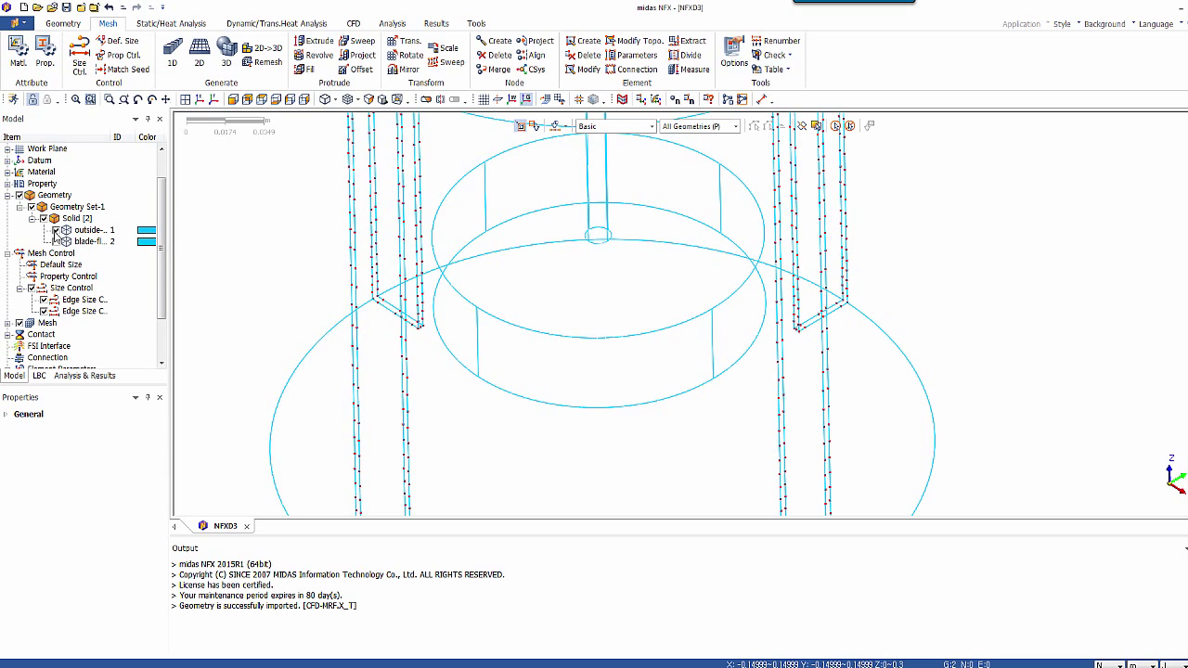
pyautogui.click(56, 230)
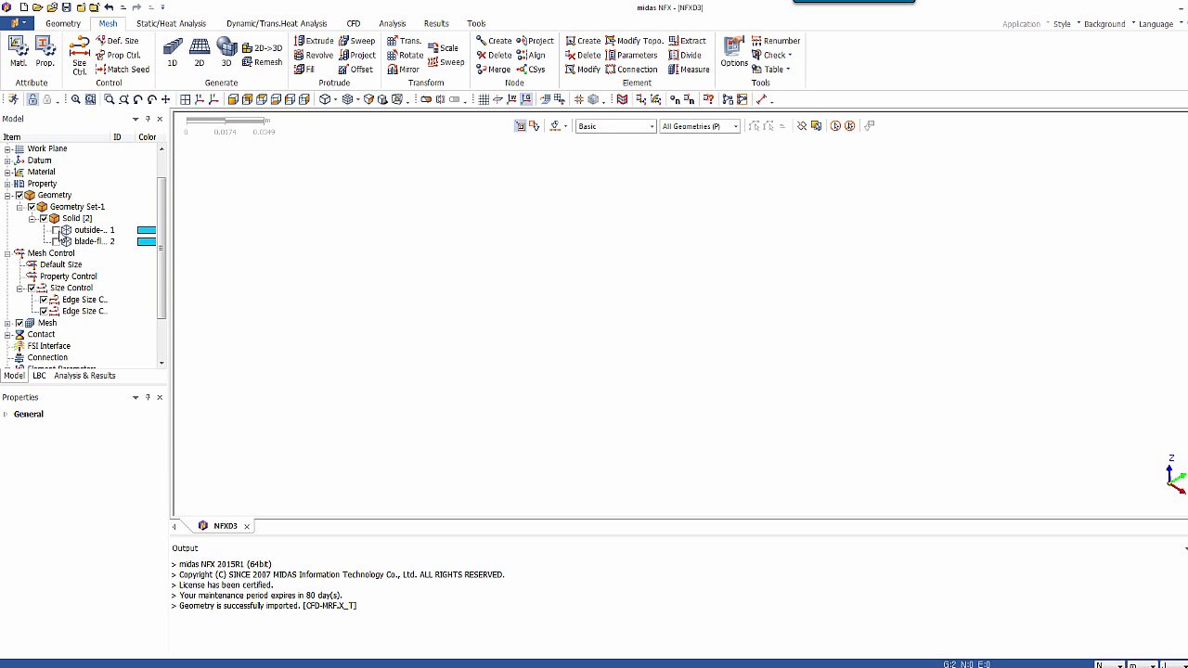
# Pick the blade-flow body for 3D meshing with property MRF_area and higher-order elements off.
pyautogui.click(56, 241)
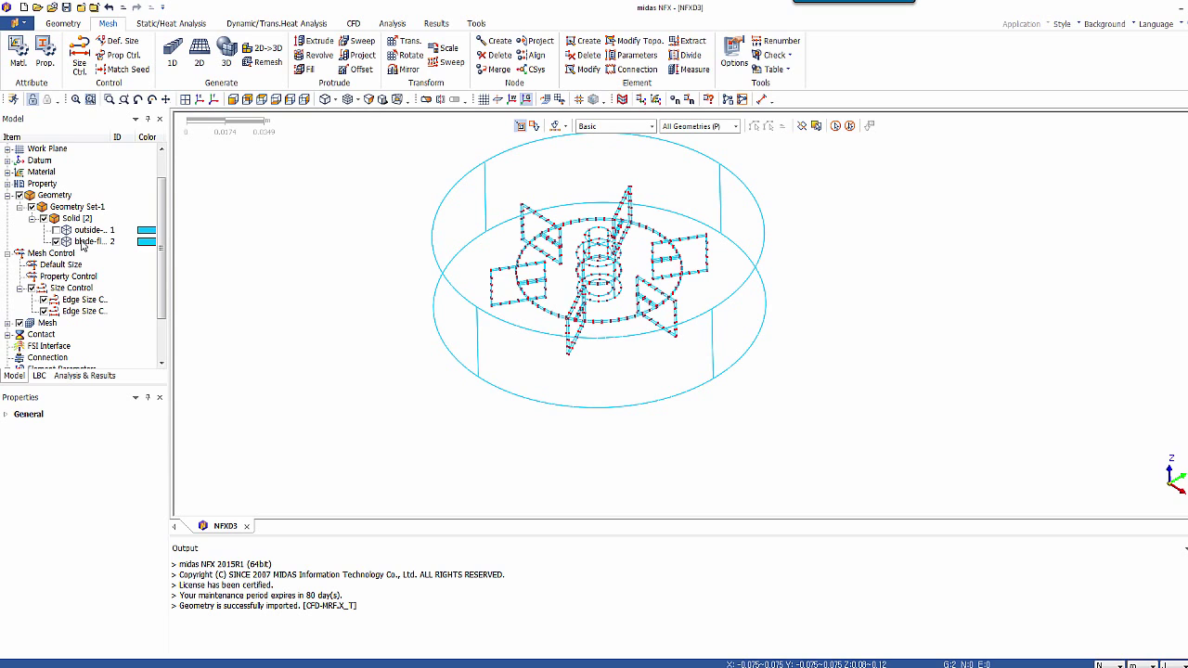
pyautogui.click(226, 51)
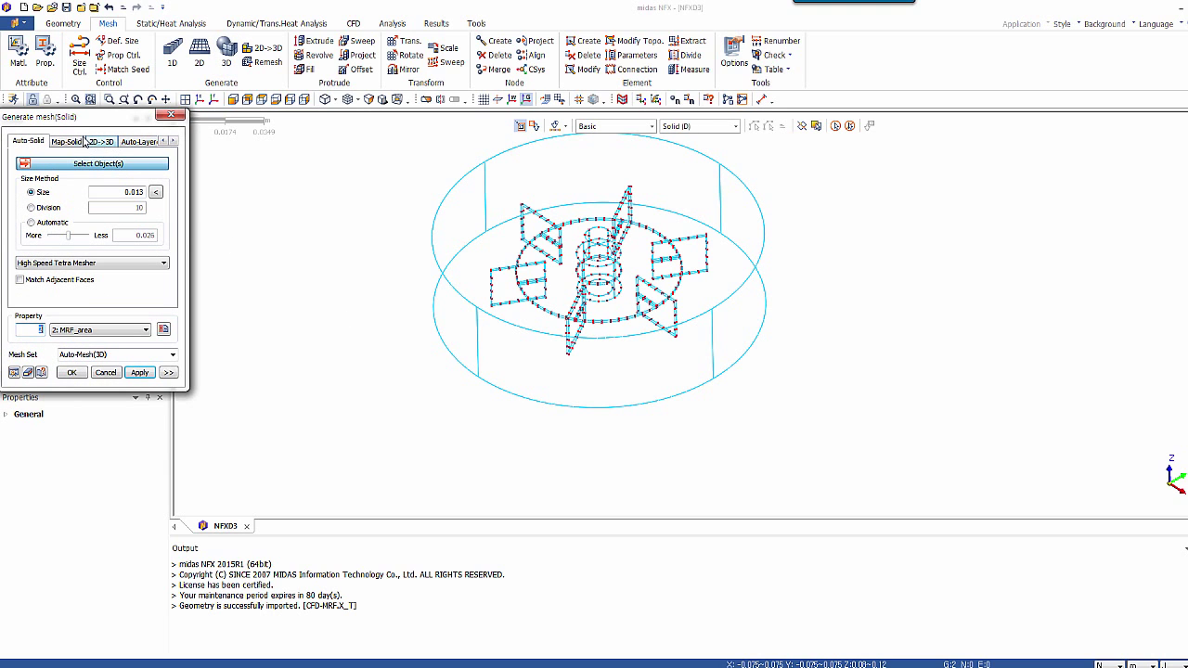
pyautogui.click(438, 290)
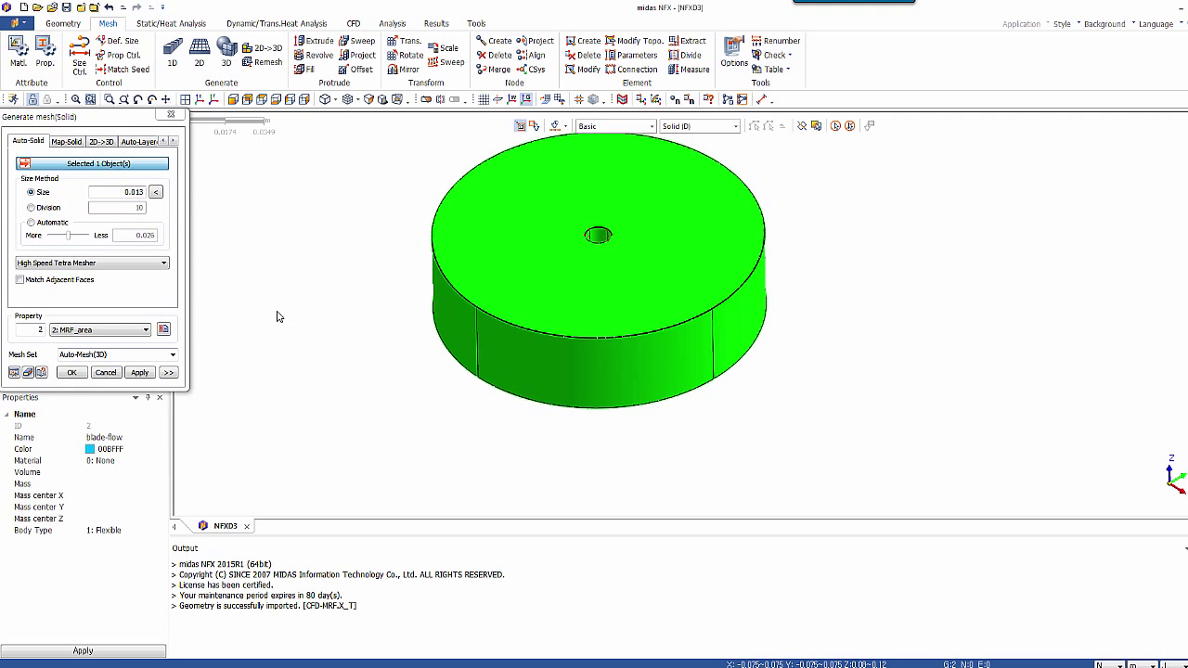
pyautogui.click(82, 330)
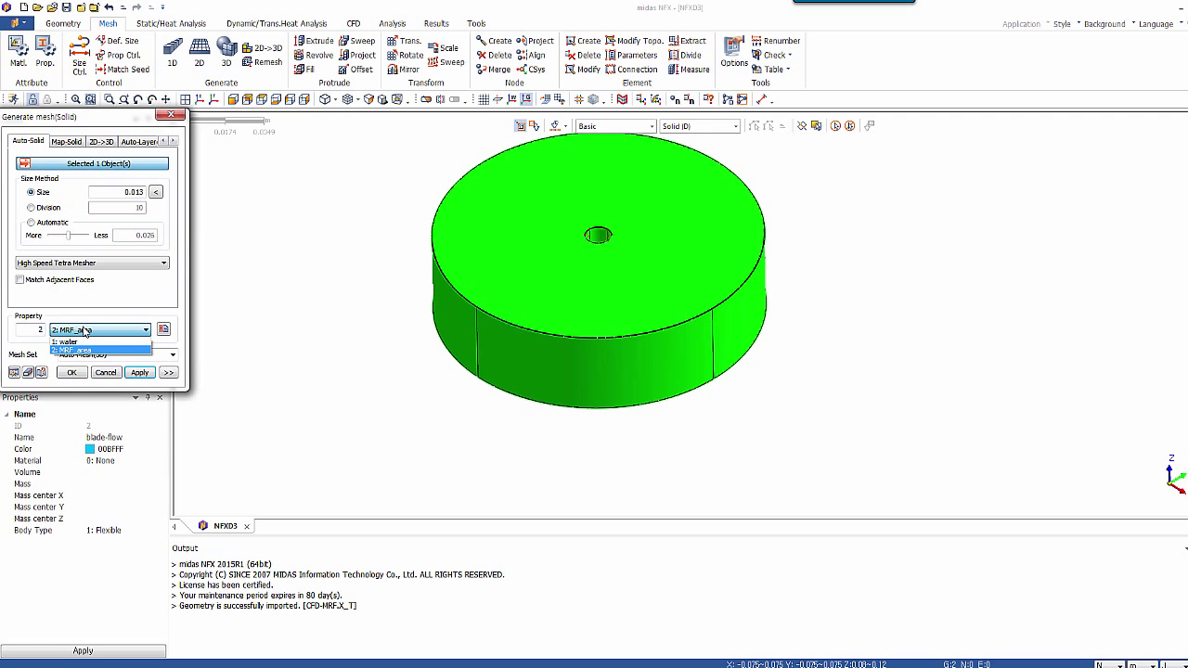
pyautogui.click(83, 347)
pyautogui.click(168, 372)
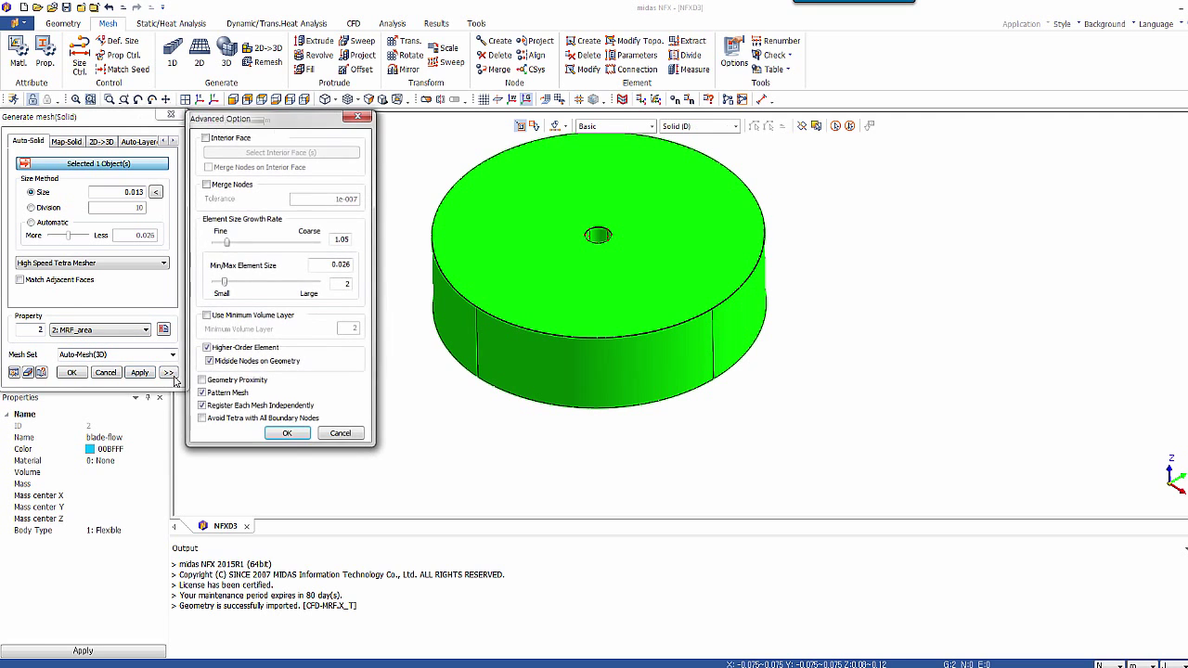
pyautogui.click(206, 349)
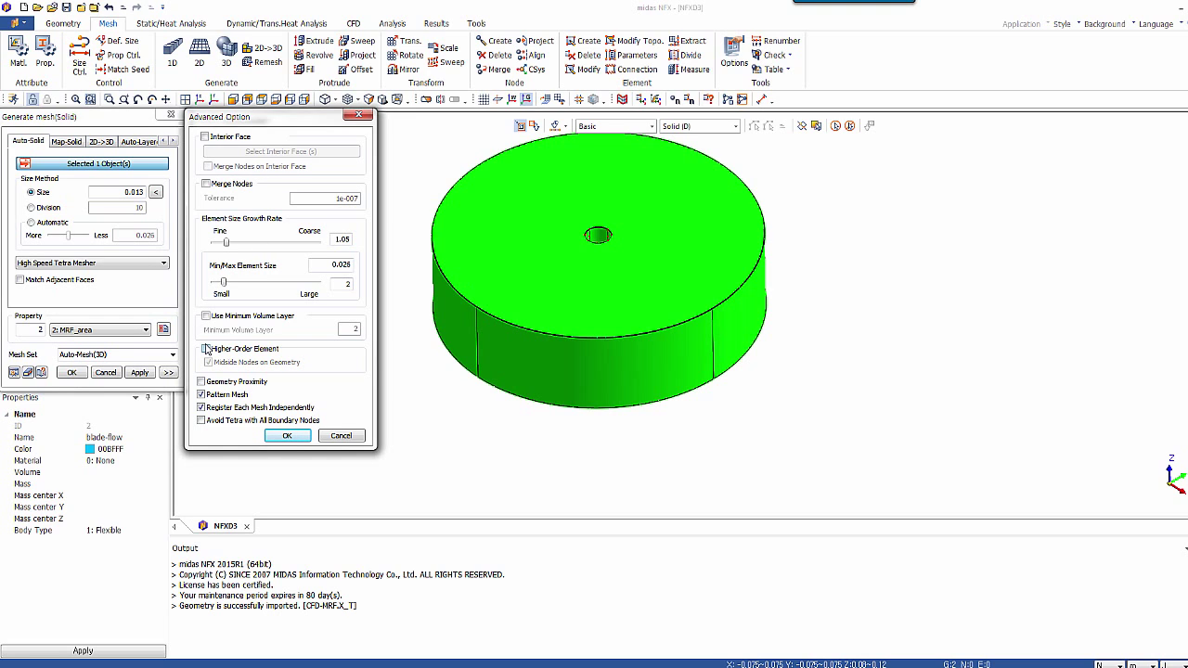
pyautogui.click(288, 436)
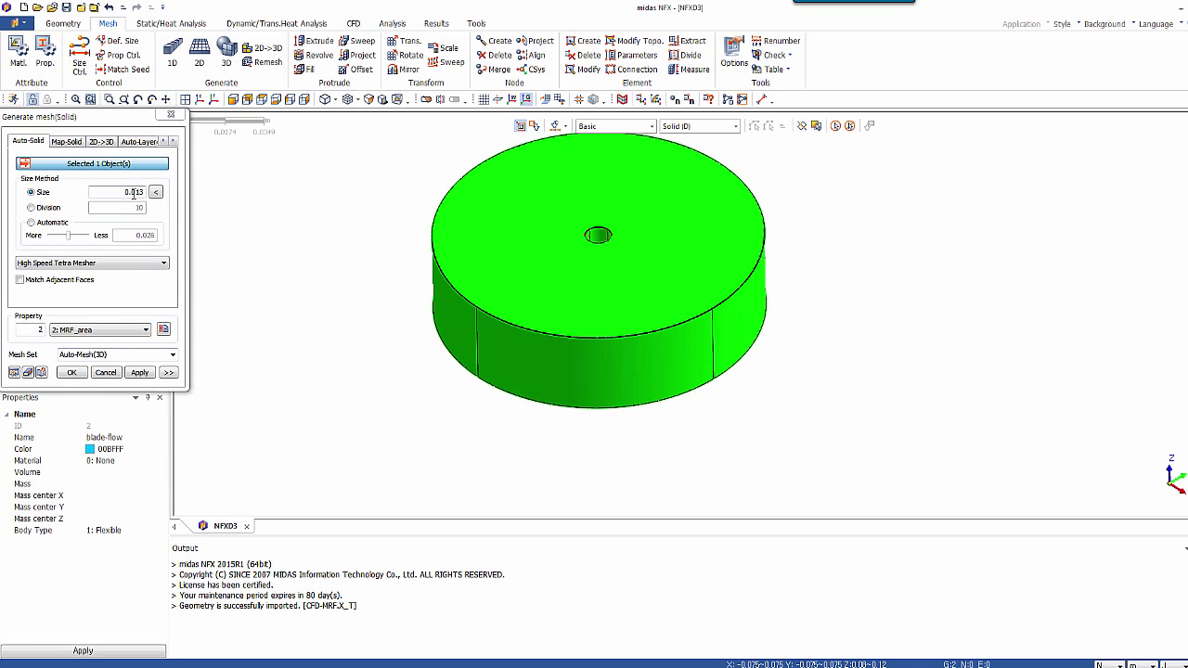
# Set mesh size 0.008 m, generate the blade-flow mesh, and re-show the outside-flow body.
pyautogui.moveTo(133, 192); pyautogui.dragTo(170, 200)
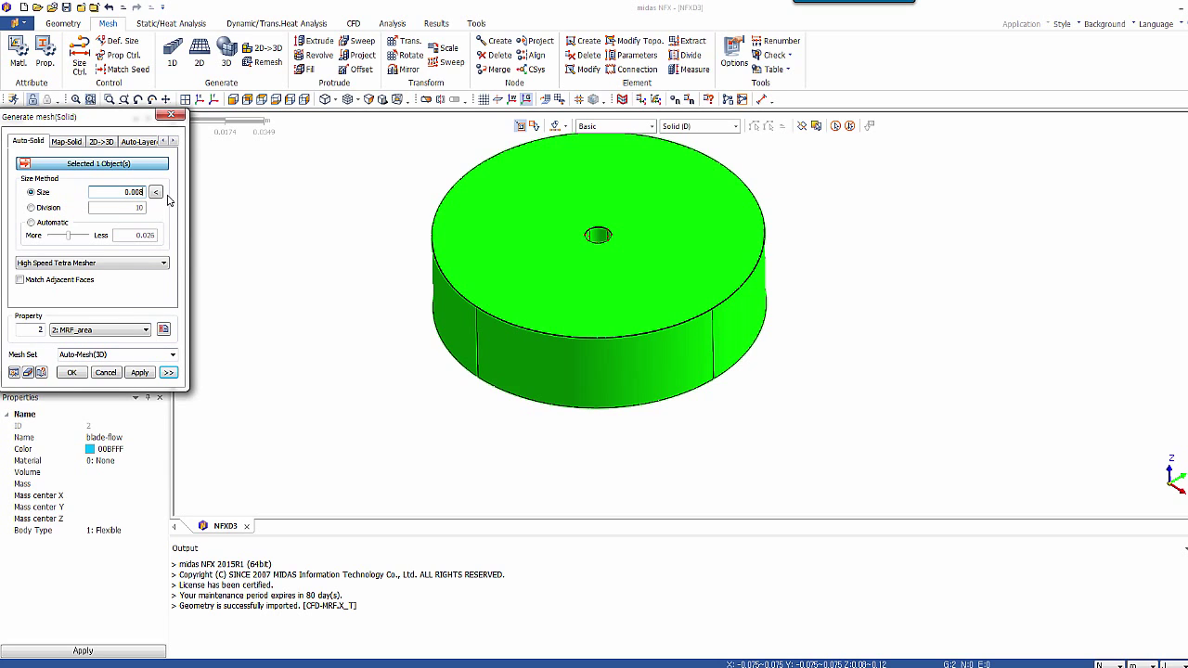
pyautogui.write('08')
pyautogui.click(139, 372)
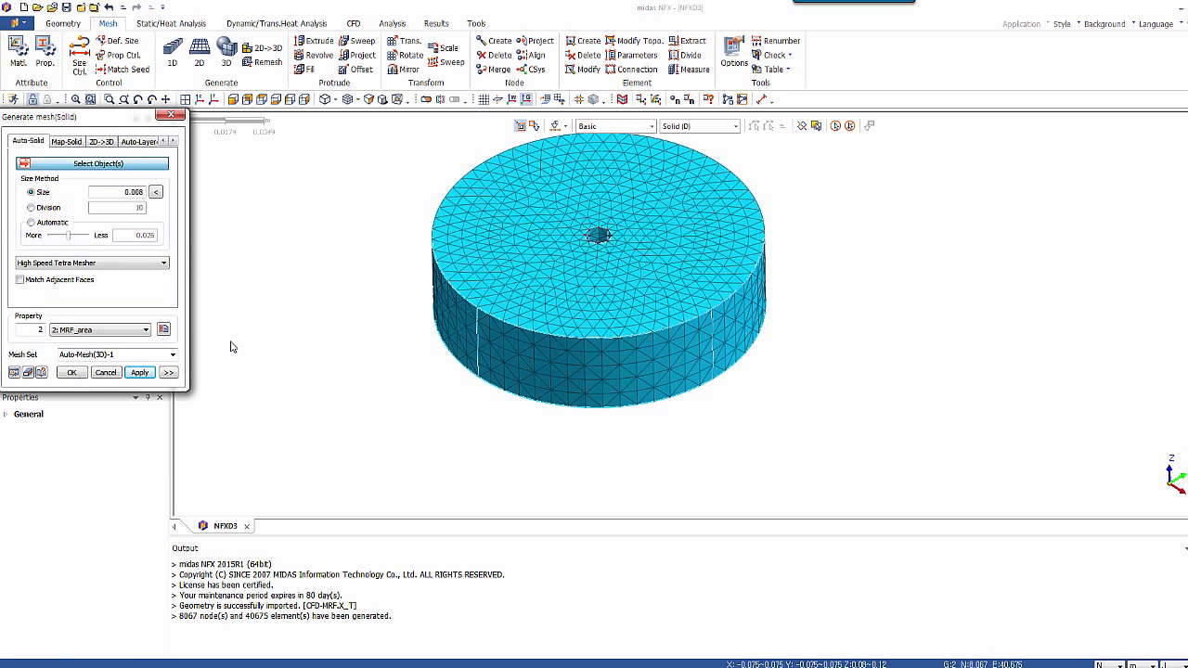
pyautogui.moveTo(122, 115); pyautogui.dragTo(331, 163)
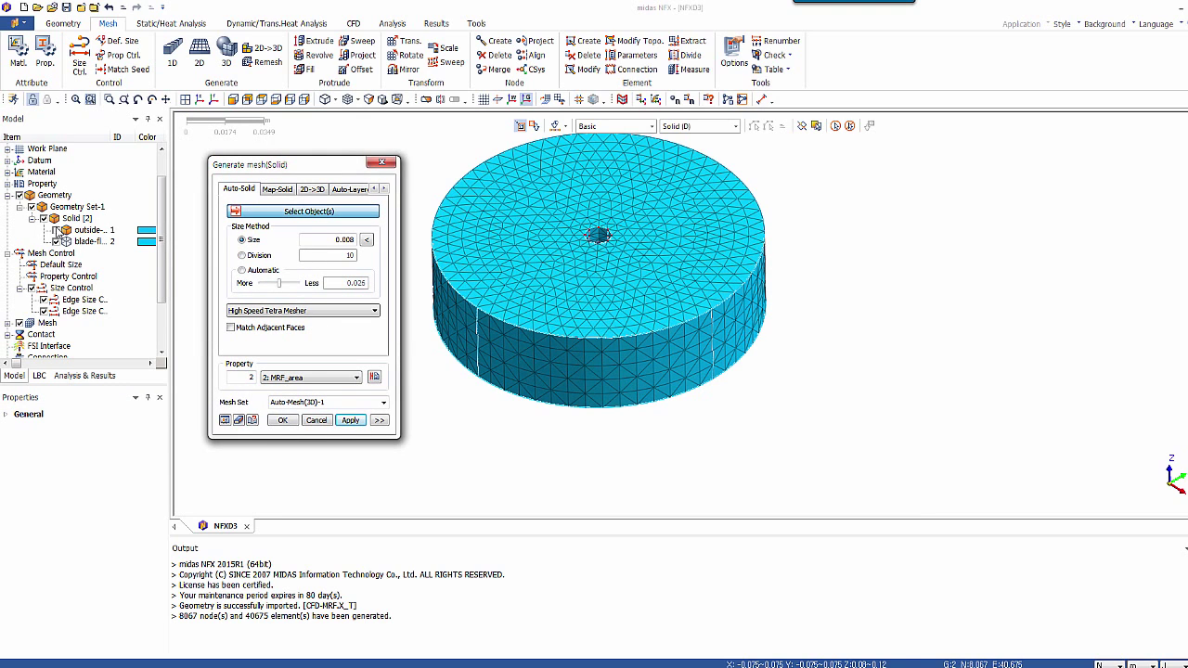
pyautogui.click(55, 230)
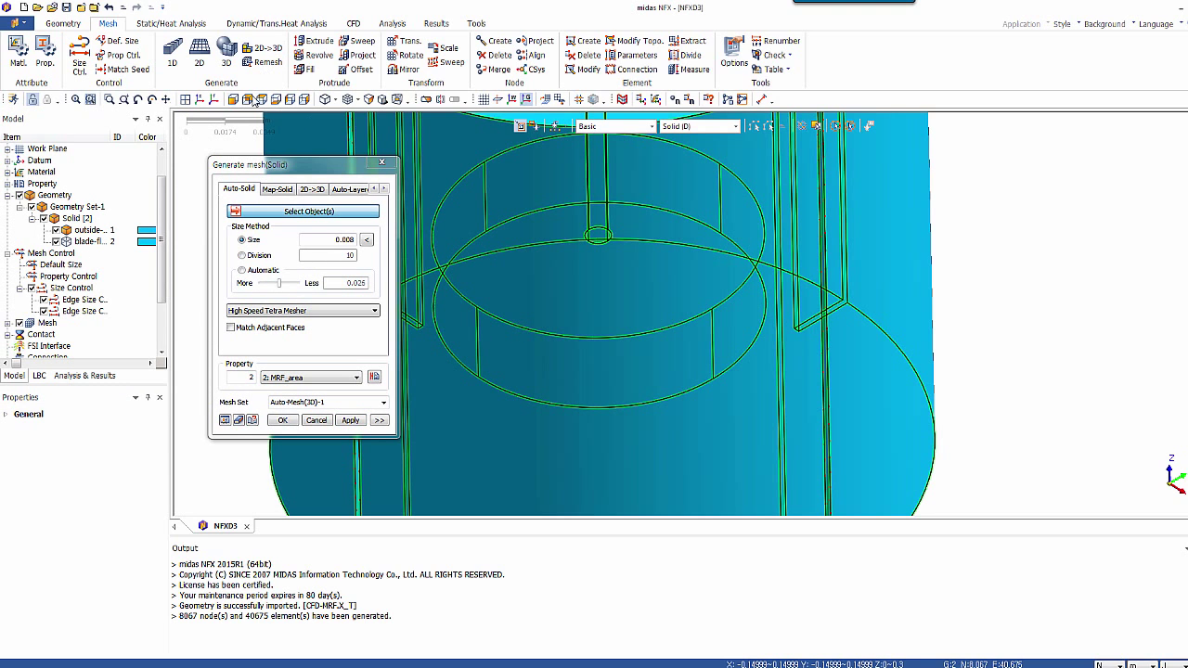
# Show the geometry as lines and pick outside-flow at 0.012 m, matched to adjacent faces.
pyautogui.click(335, 101)
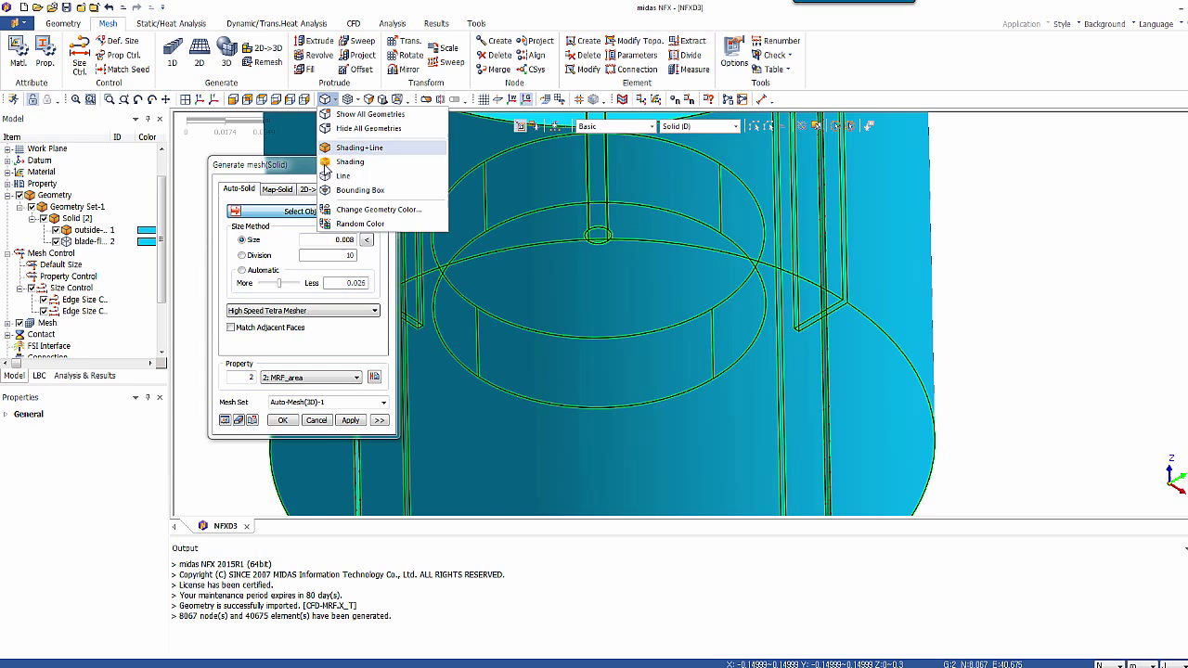
pyautogui.click(341, 183)
pyautogui.scroll(-5, 715, 297)
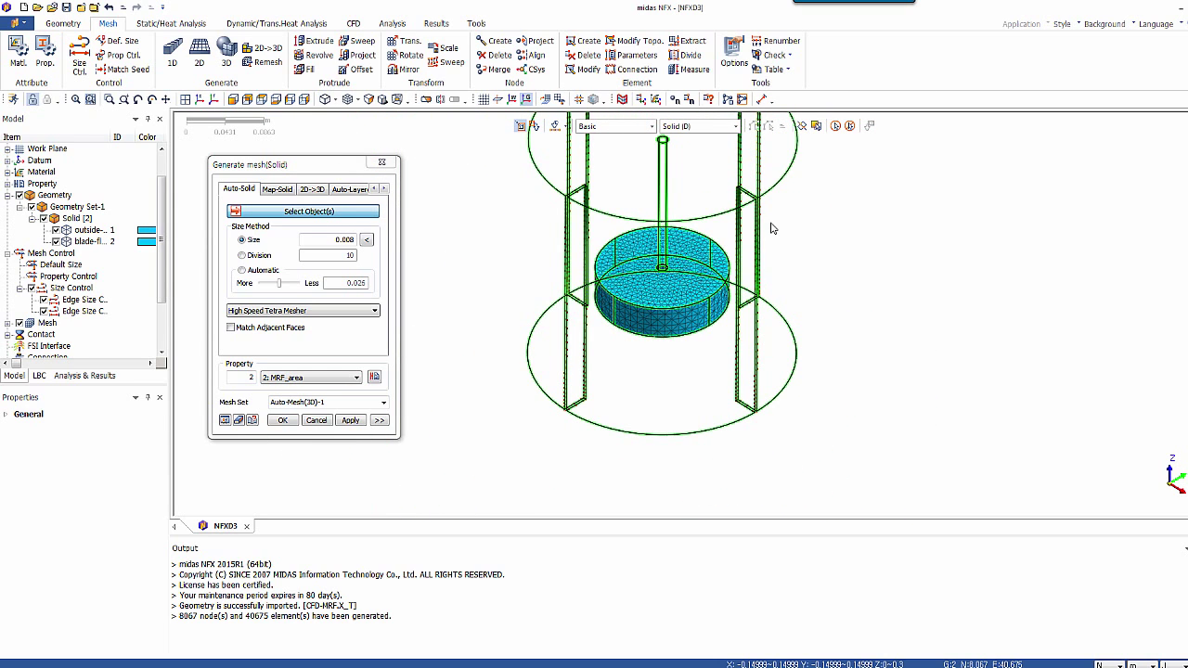
pyautogui.click(742, 355)
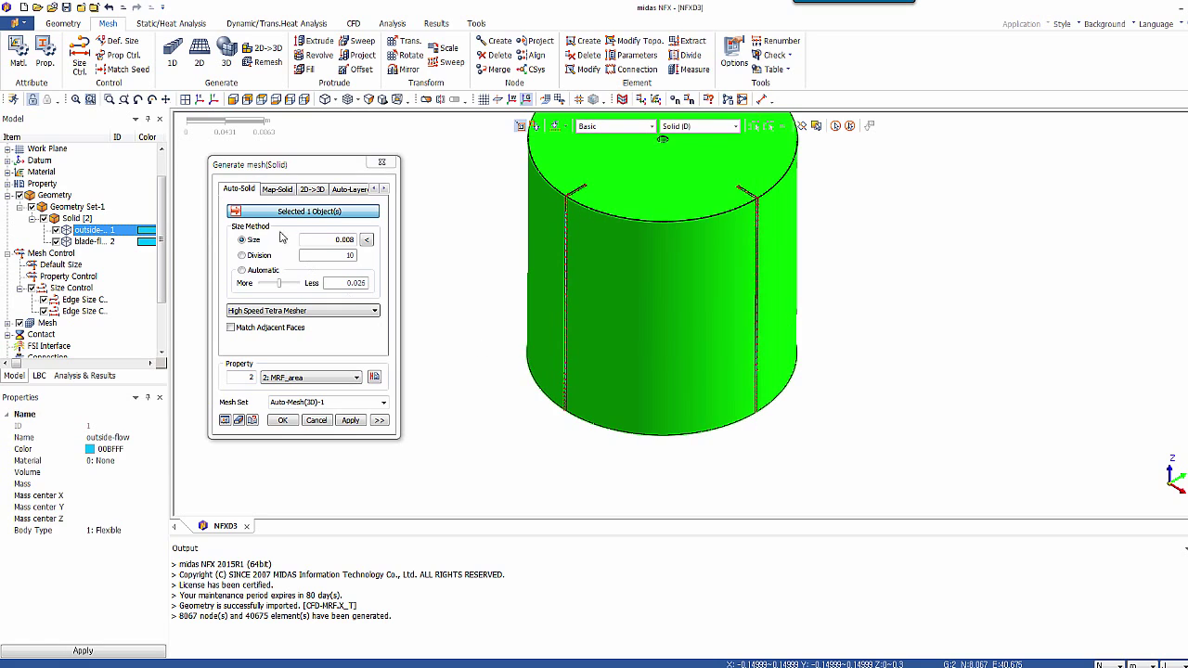
pyautogui.moveTo(345, 239); pyautogui.dragTo(359, 241)
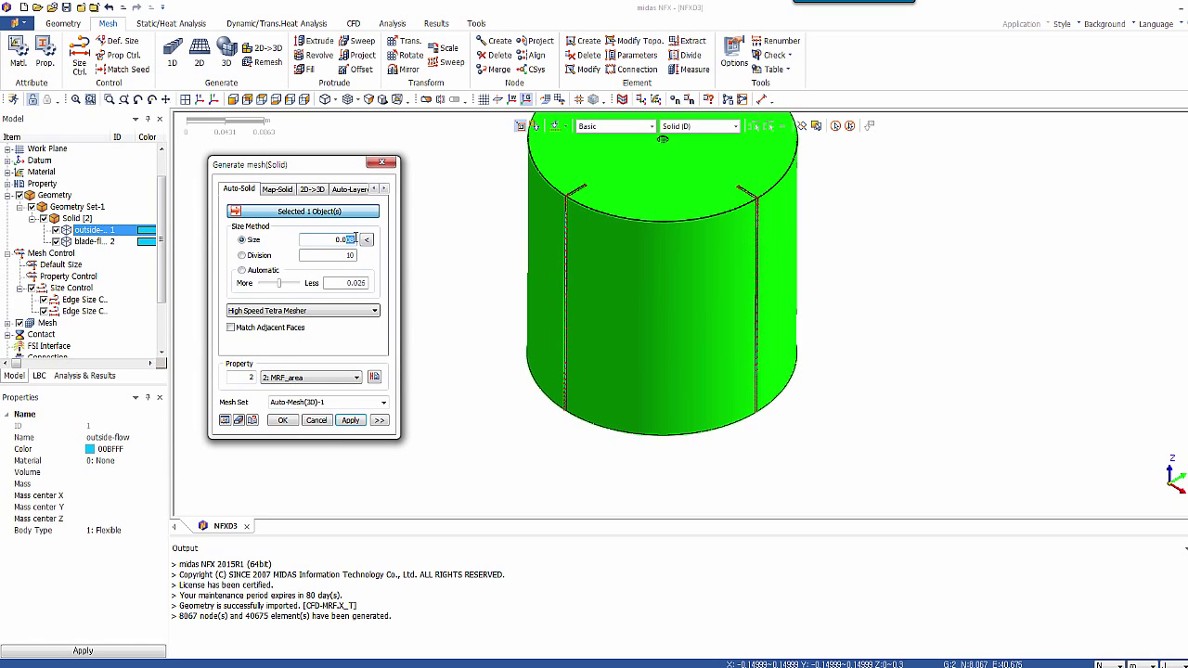
pyautogui.write('22')
pyautogui.click(230, 329)
# Assign the water property, enable Merge Nodes, and generate the outside-flow mesh.
pyautogui.click(318, 379)
pyautogui.click(316, 391)
pyautogui.click(379, 420)
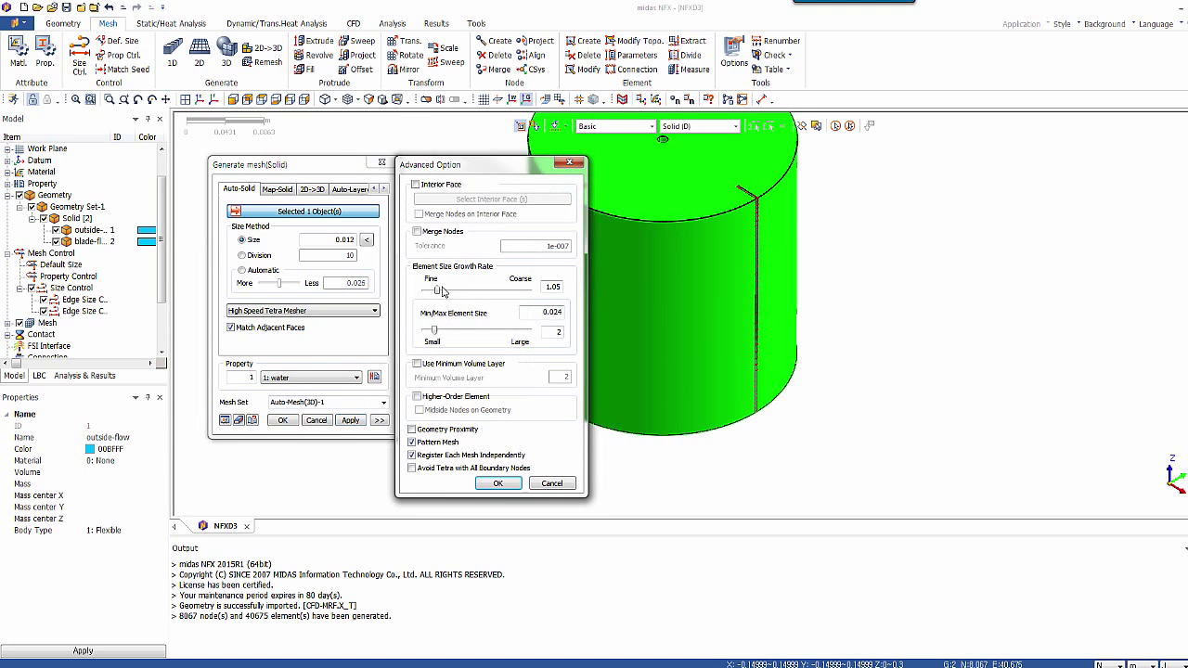
pyautogui.click(417, 232)
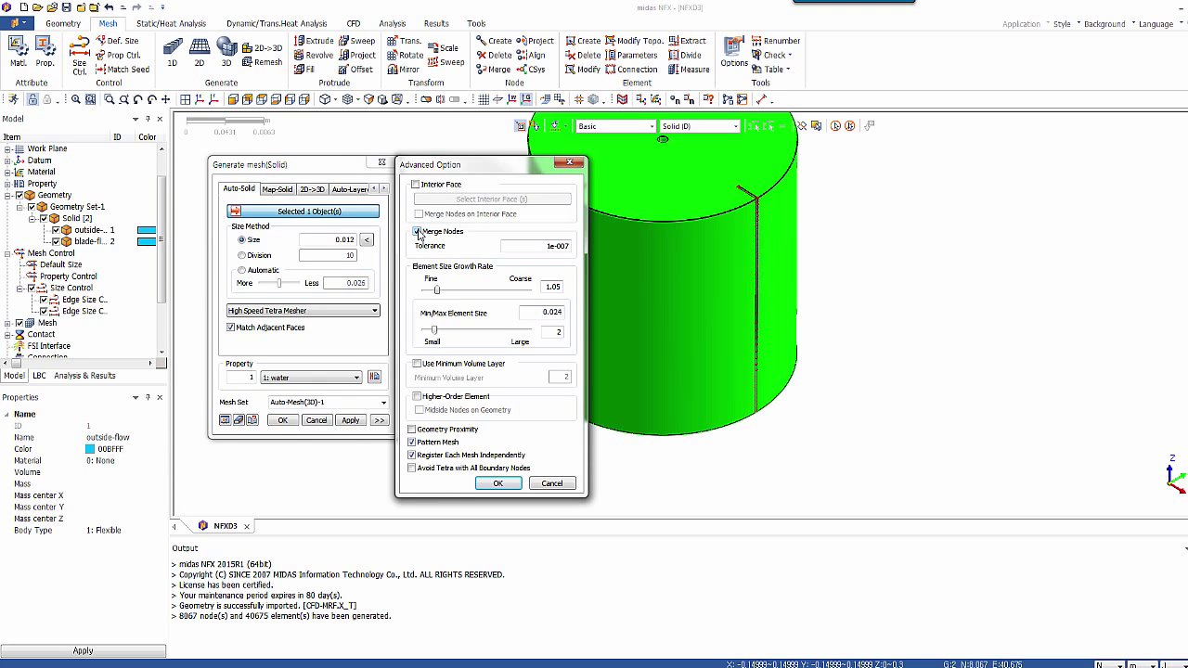
pyautogui.click(497, 484)
pyautogui.click(351, 421)
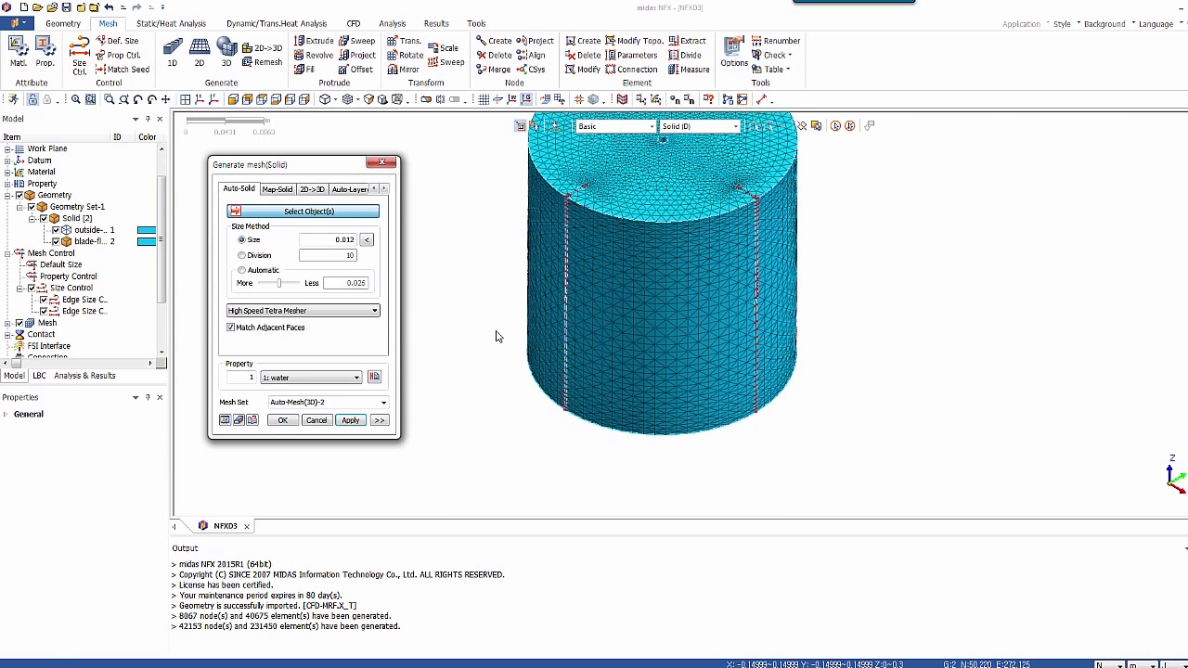
# Close the mesh generator, hide the mesh, and draw the geometry as wireframe lines.
pyautogui.click(382, 162)
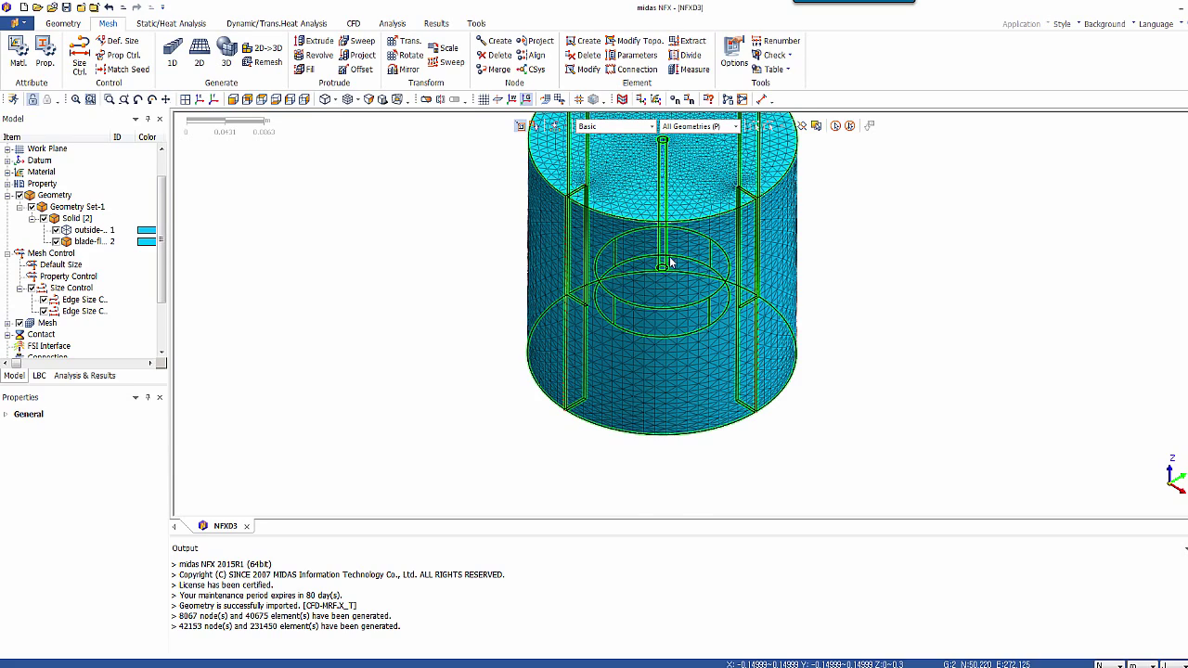
pyautogui.moveTo(706, 258); pyautogui.dragTo(681, 260, button='middle')
pyautogui.scroll(1, 681, 260)
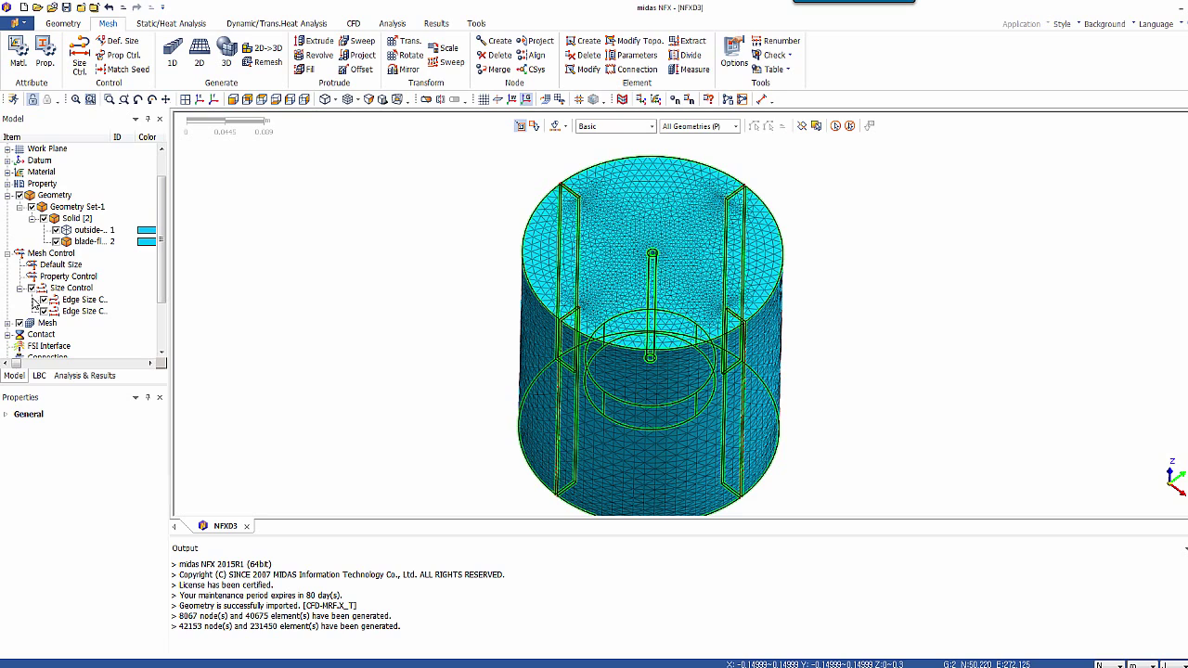
pyautogui.click(20, 322)
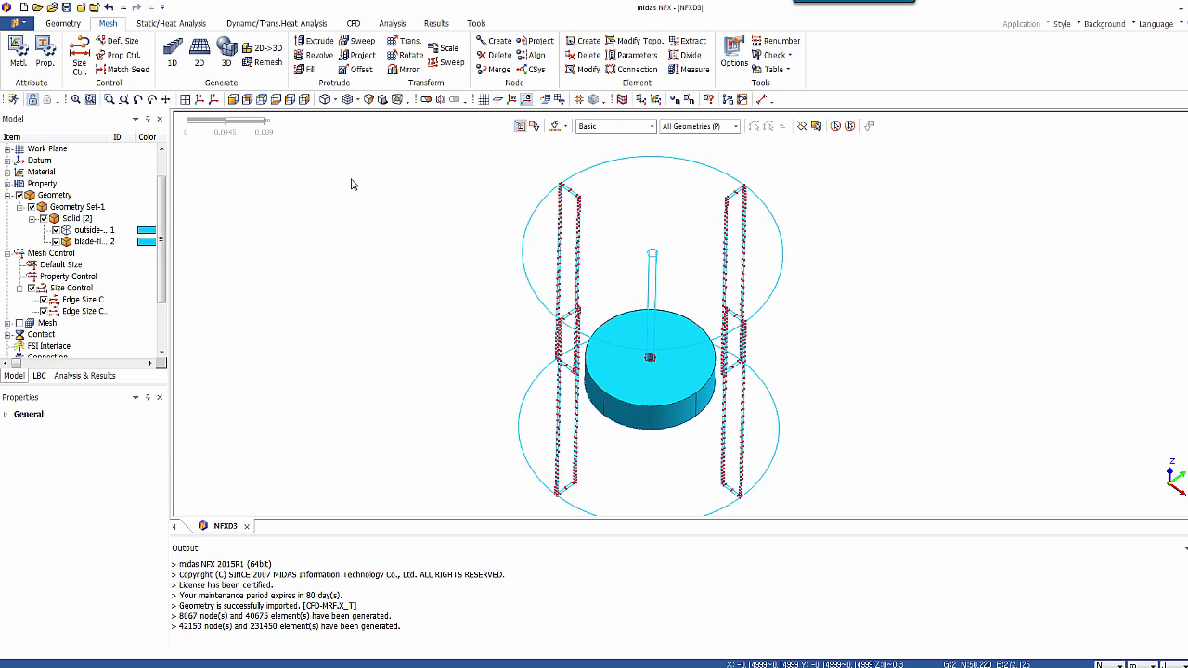
pyautogui.click(334, 100)
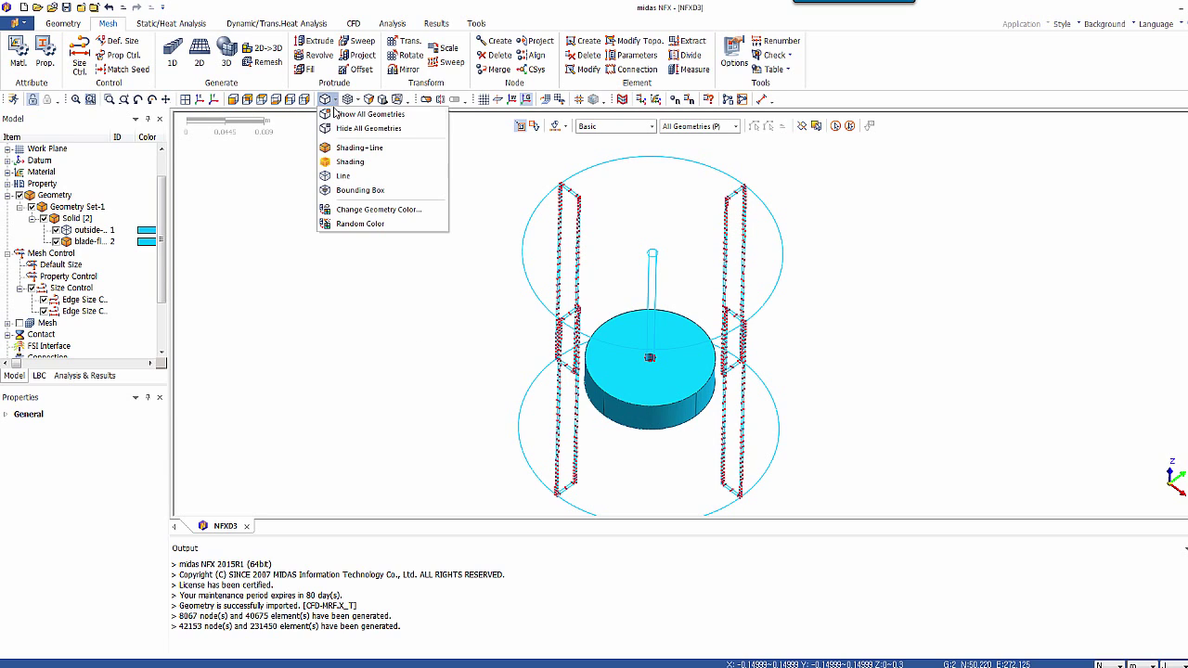
pyautogui.click(344, 176)
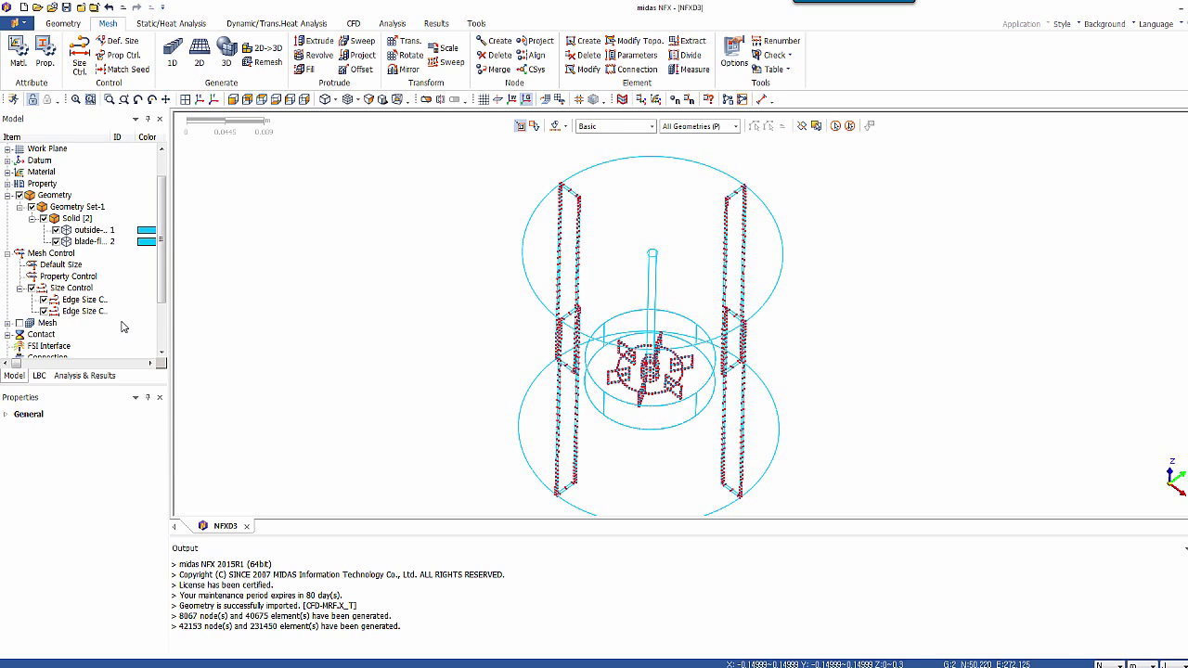
# Switch to the CFD tools and rotate the model toward a top view.
pyautogui.click(353, 23)
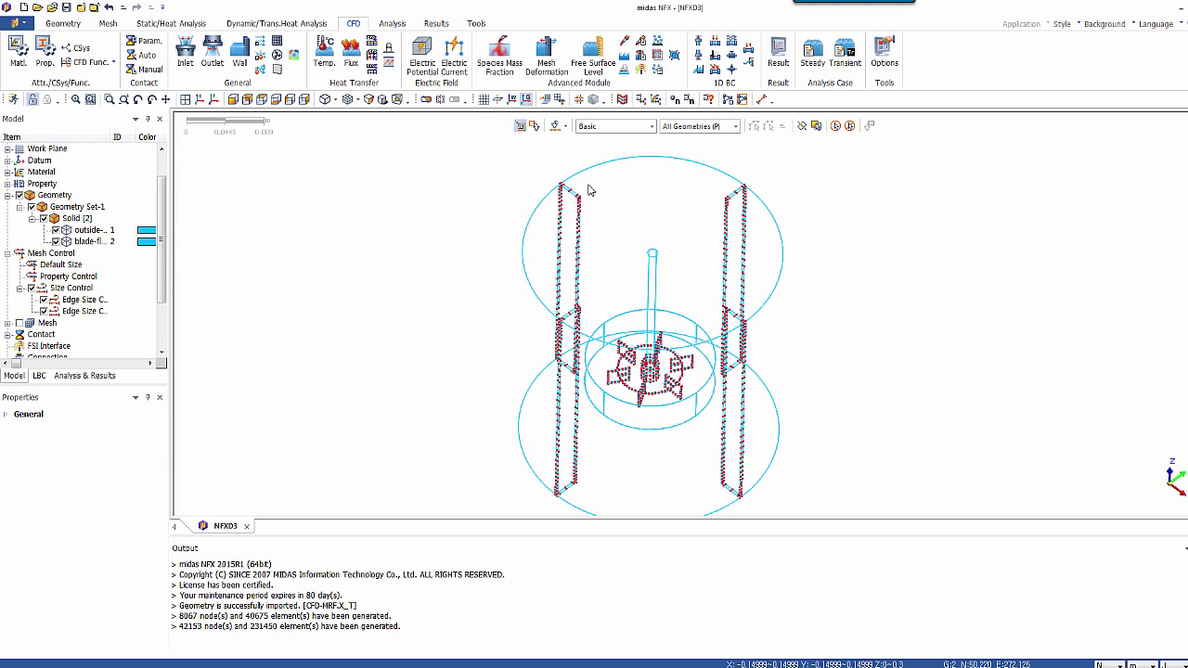
pyautogui.moveTo(590, 189); pyautogui.dragTo(623, 239, button='middle')
pyautogui.scroll(2, 626, 241)
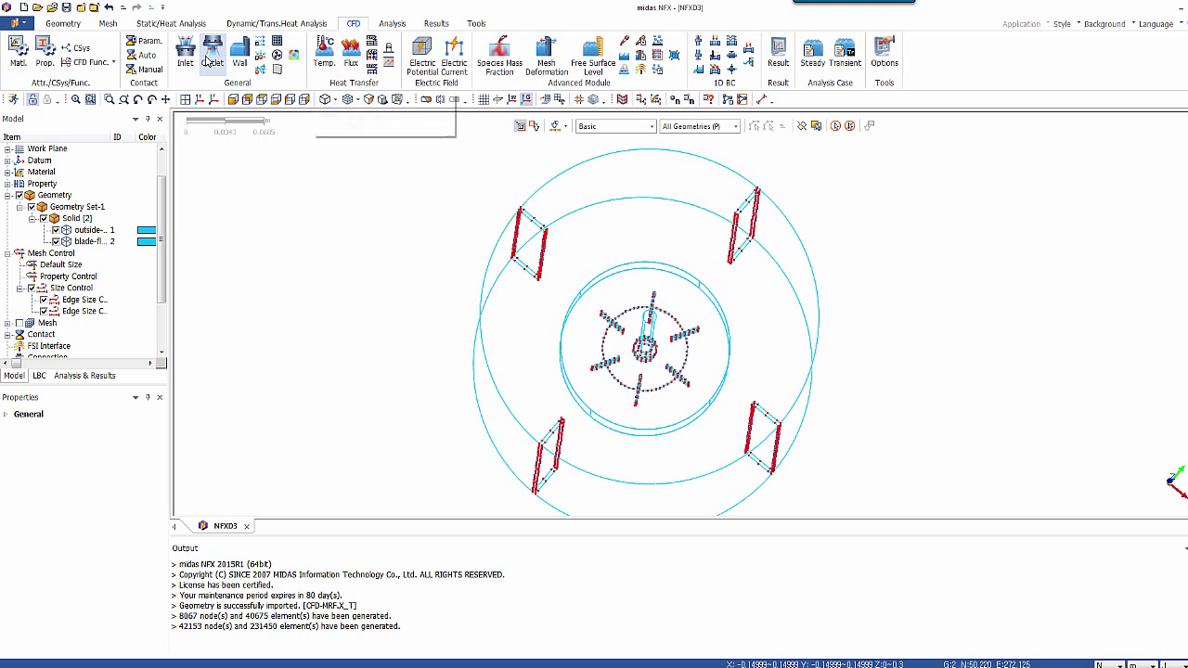
# Start a wall boundary on all impeller faces with Motion Control enabled.
pyautogui.click(240, 54)
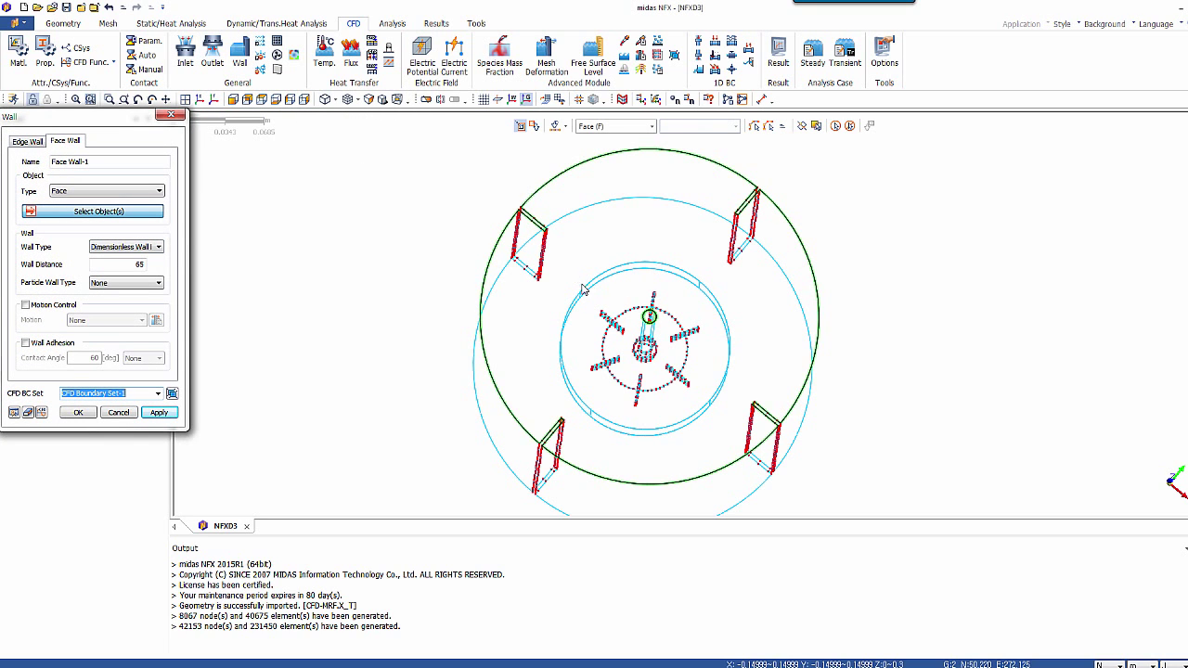
pyautogui.moveTo(570, 267); pyautogui.dragTo(719, 425)
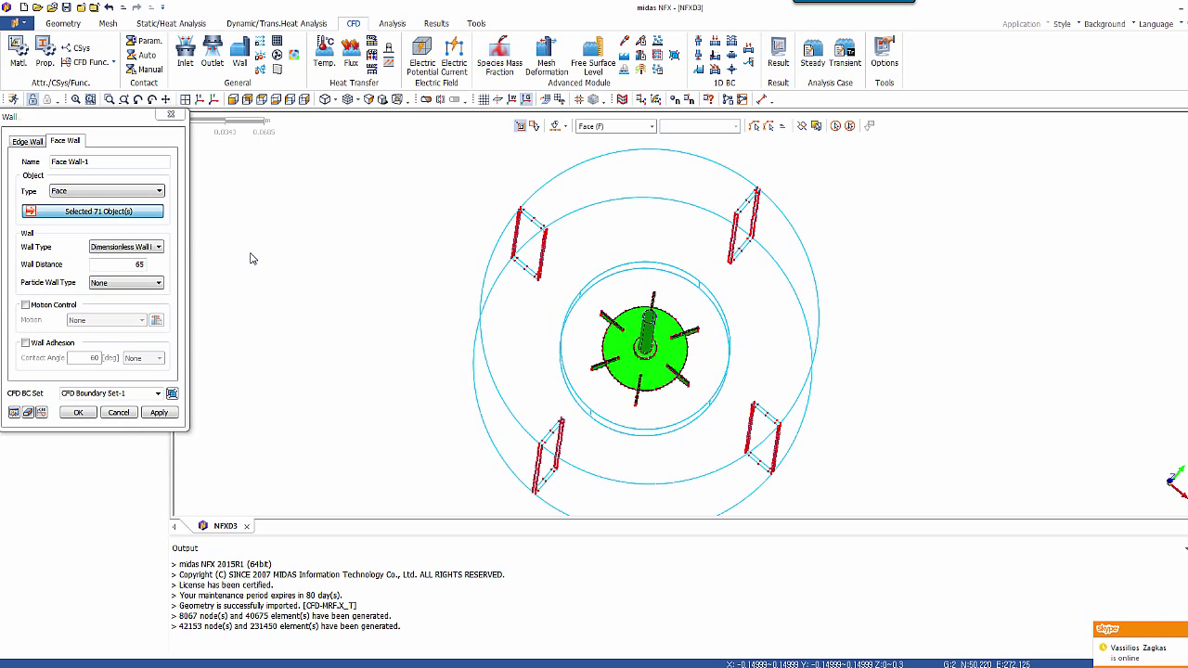
pyautogui.click(27, 306)
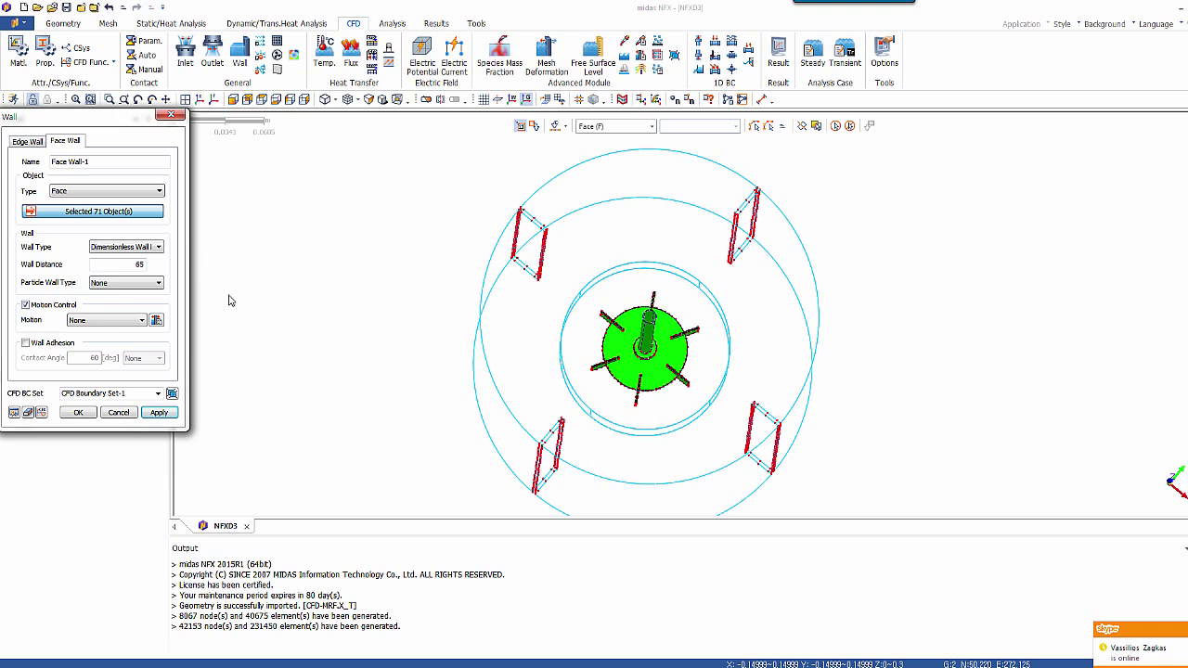
pyautogui.click(156, 321)
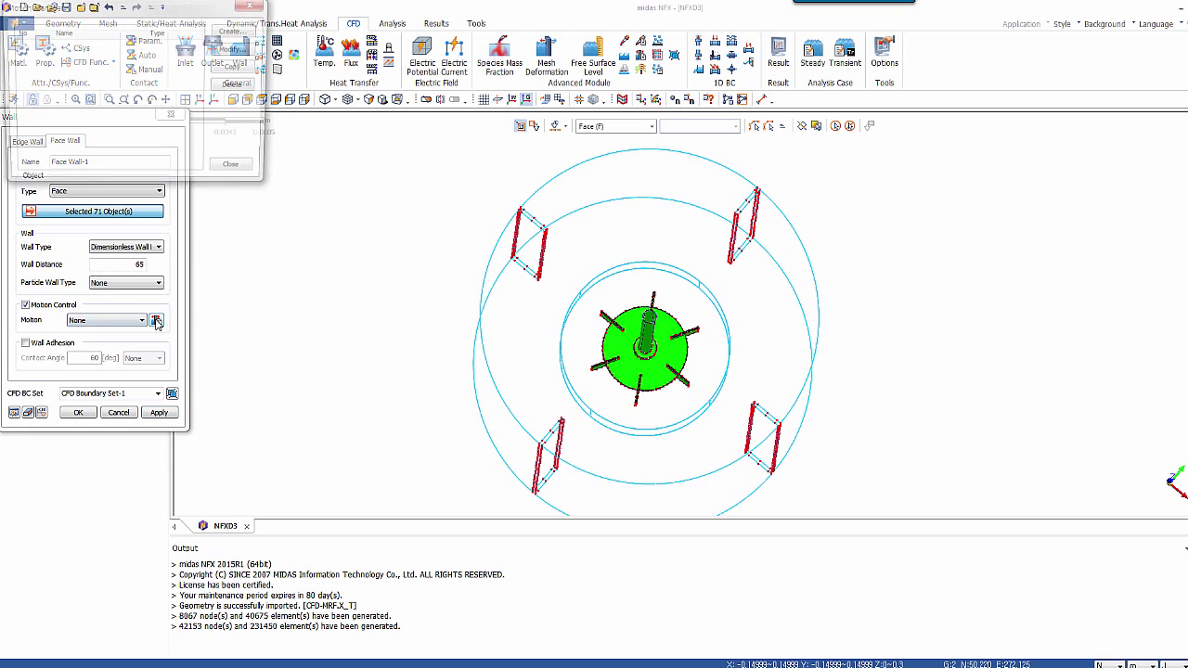
# Create Motion-1, a 250 RPM moving reference frame about 0,0,1 through origin 0,0,0, and assign it.
pyautogui.click(236, 31)
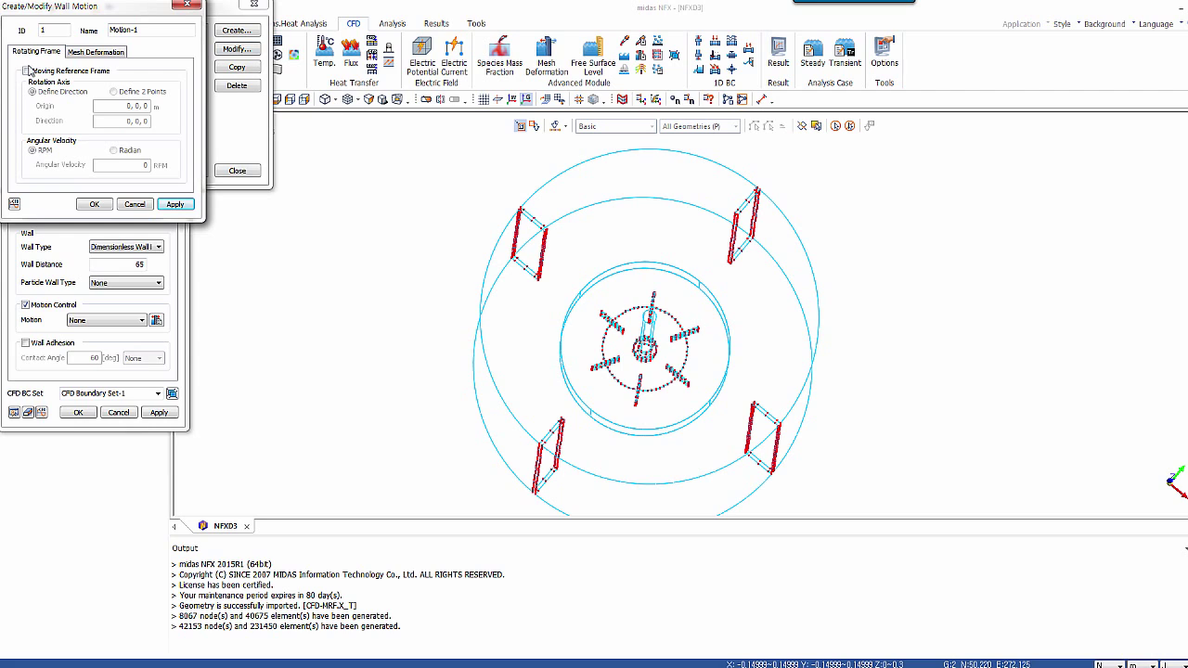
pyautogui.click(27, 72)
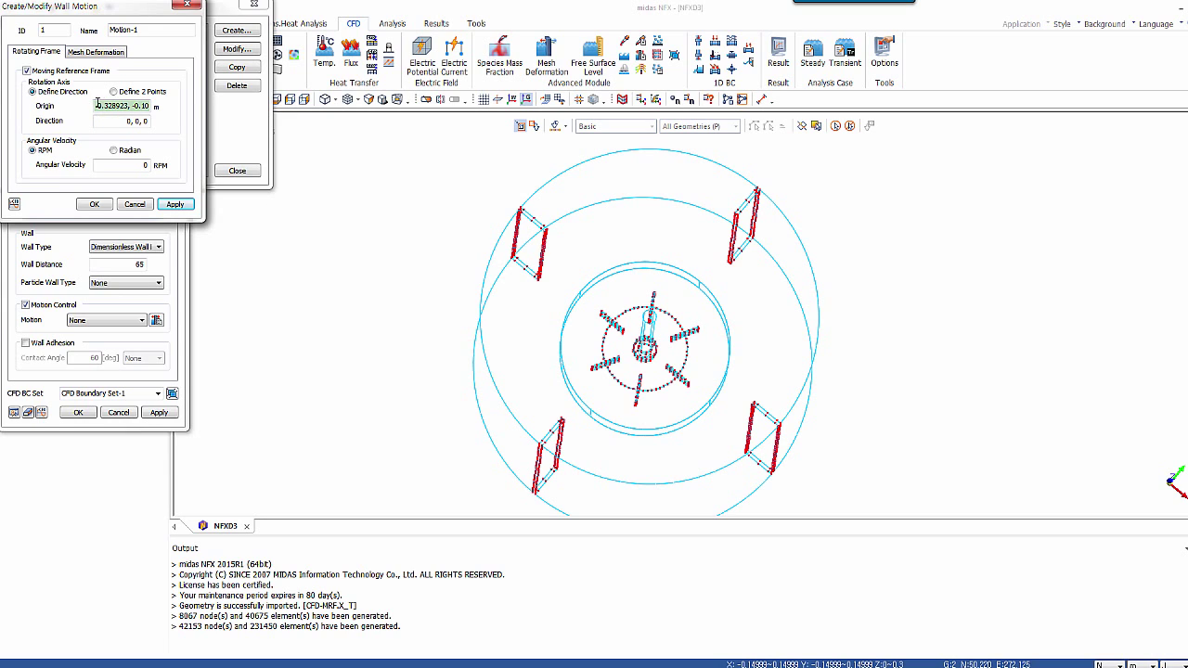
pyautogui.moveTo(98, 105); pyautogui.dragTo(183, 105)
pyautogui.hotkey('ctrl', 'c')
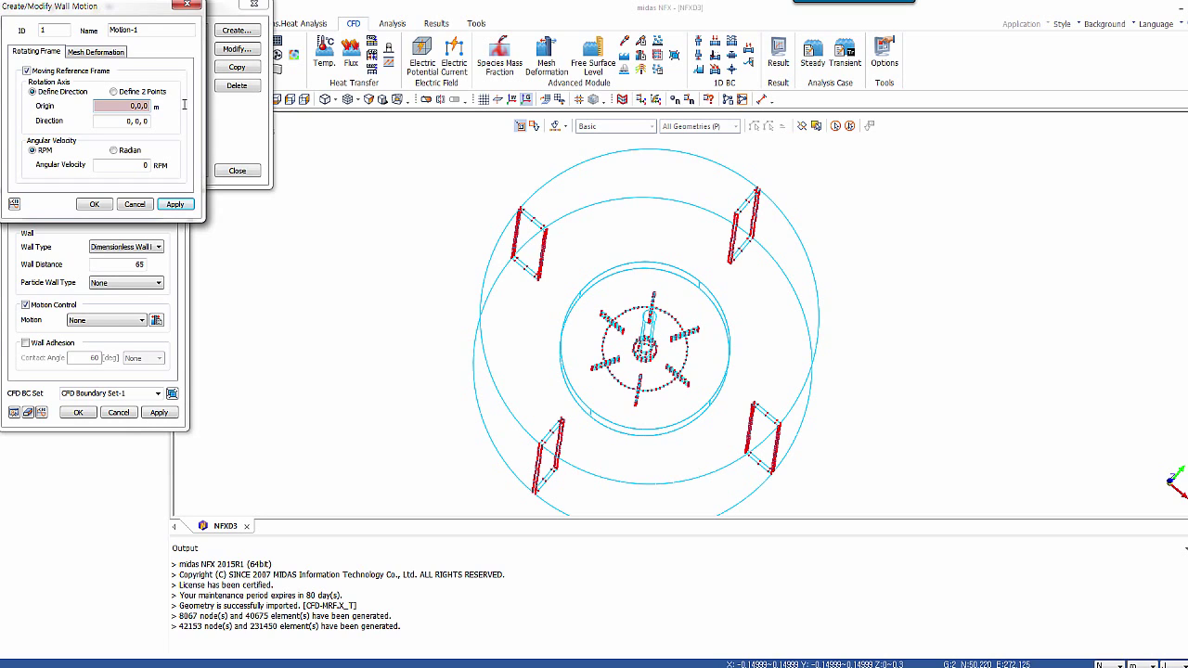
pyautogui.click(144, 122)
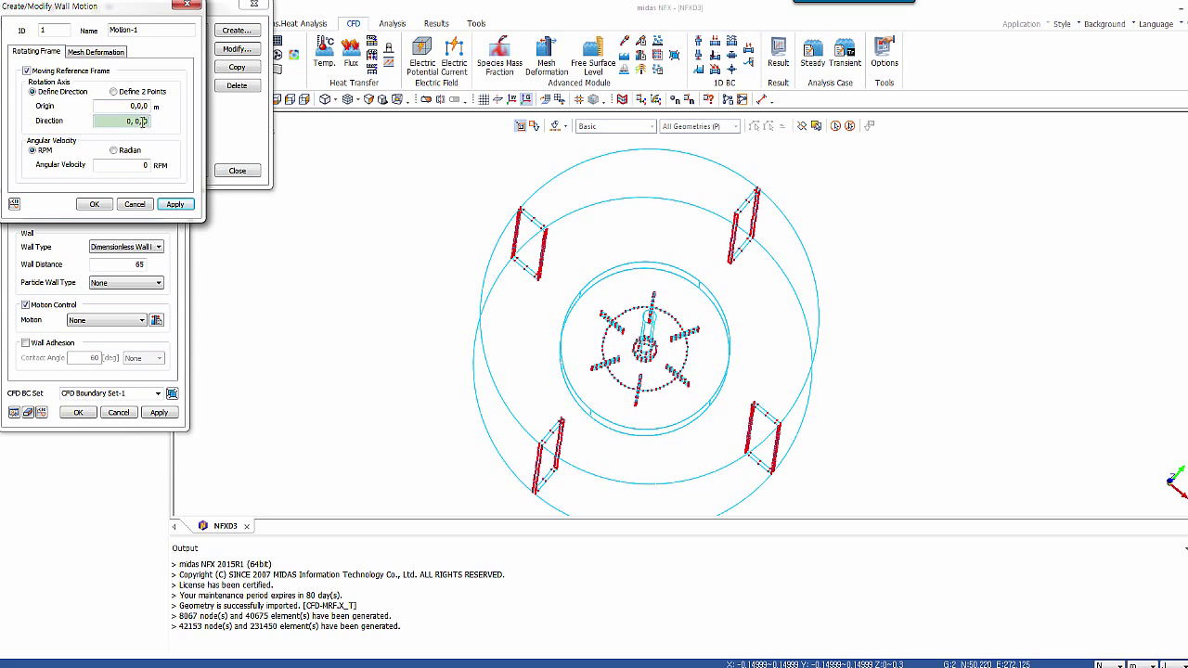
pyautogui.click(136, 122)
pyautogui.click(145, 165)
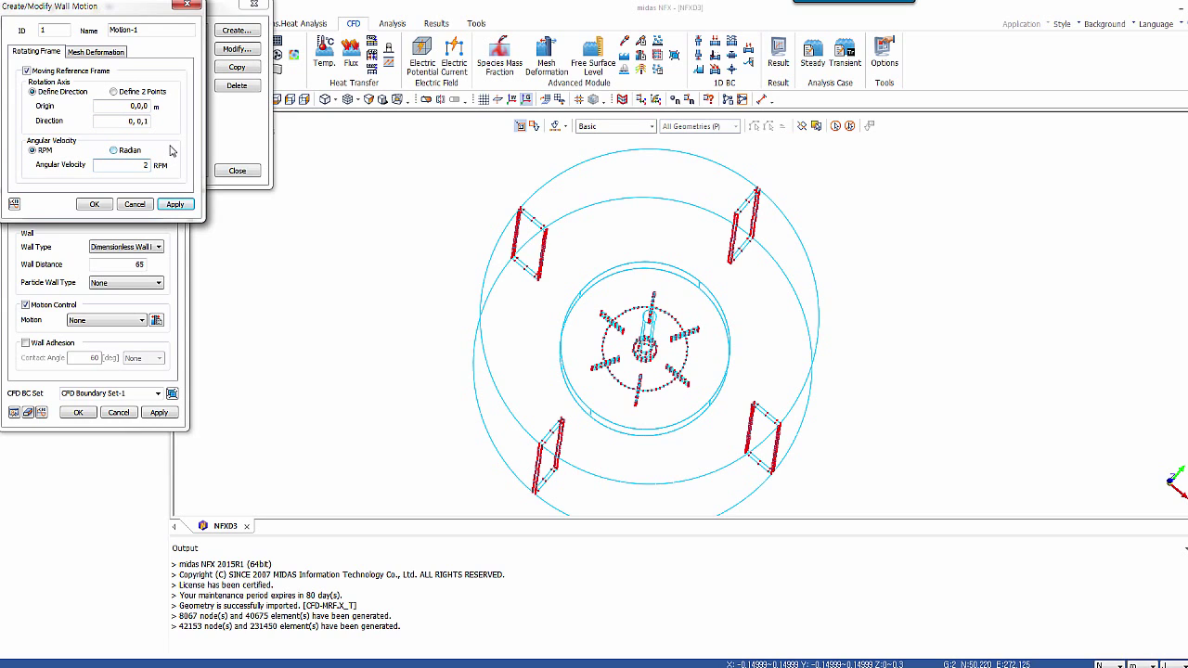
pyautogui.click(94, 205)
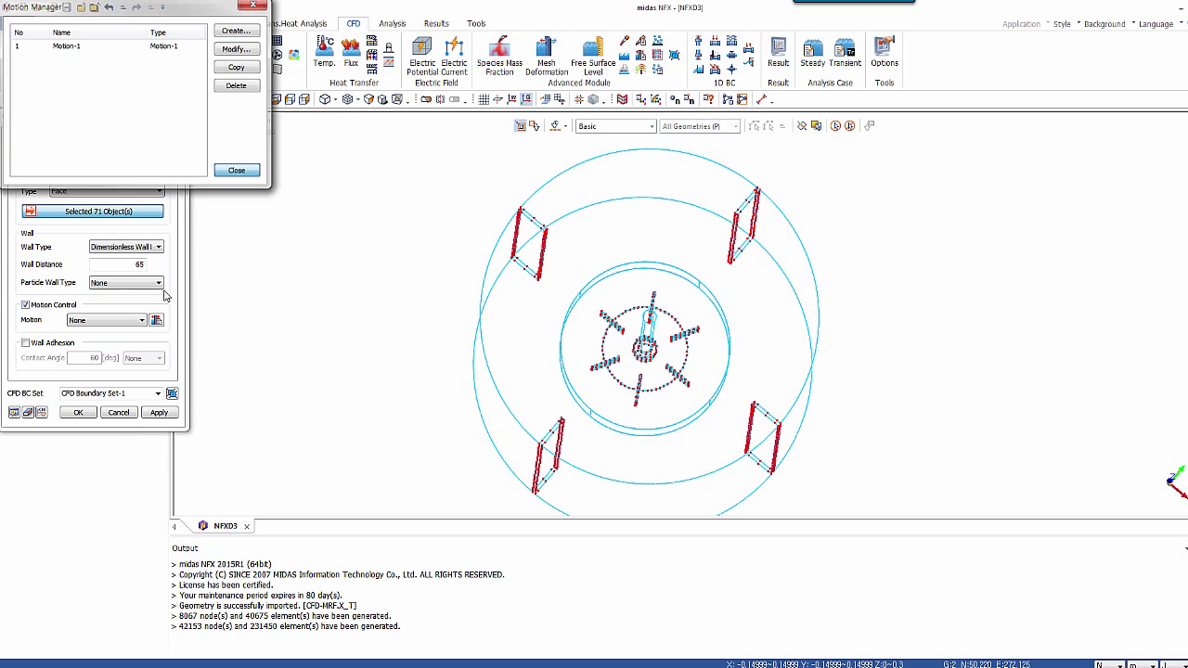
pyautogui.click(237, 171)
pyautogui.click(141, 320)
pyautogui.click(125, 346)
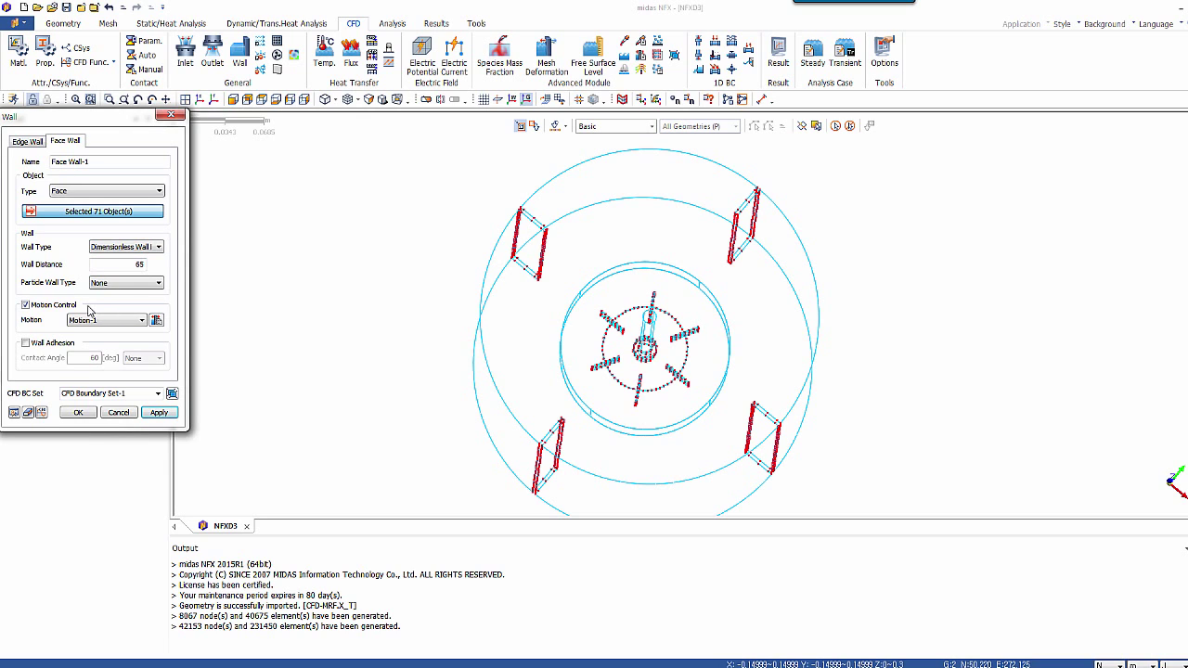
# Create Face Wall-1, then a stationary Face Wall-2 on the four baffles and outer tank wall.
pyautogui.click(158, 415)
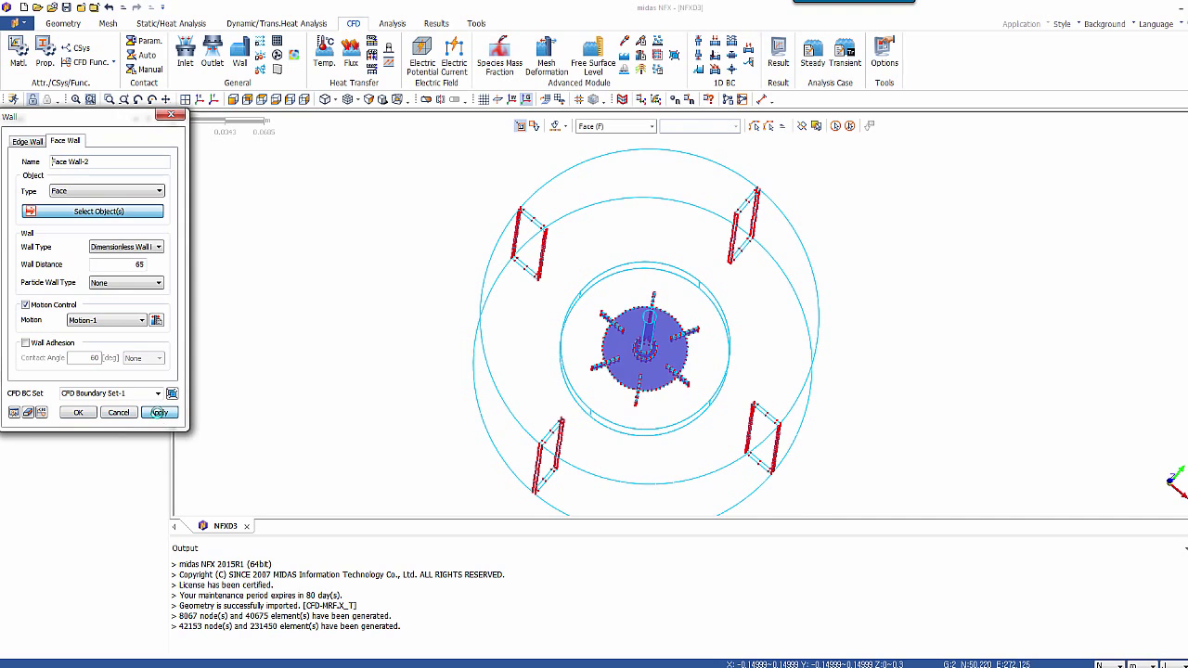
pyautogui.moveTo(640, 390); pyautogui.dragTo(627, 283, button='middle')
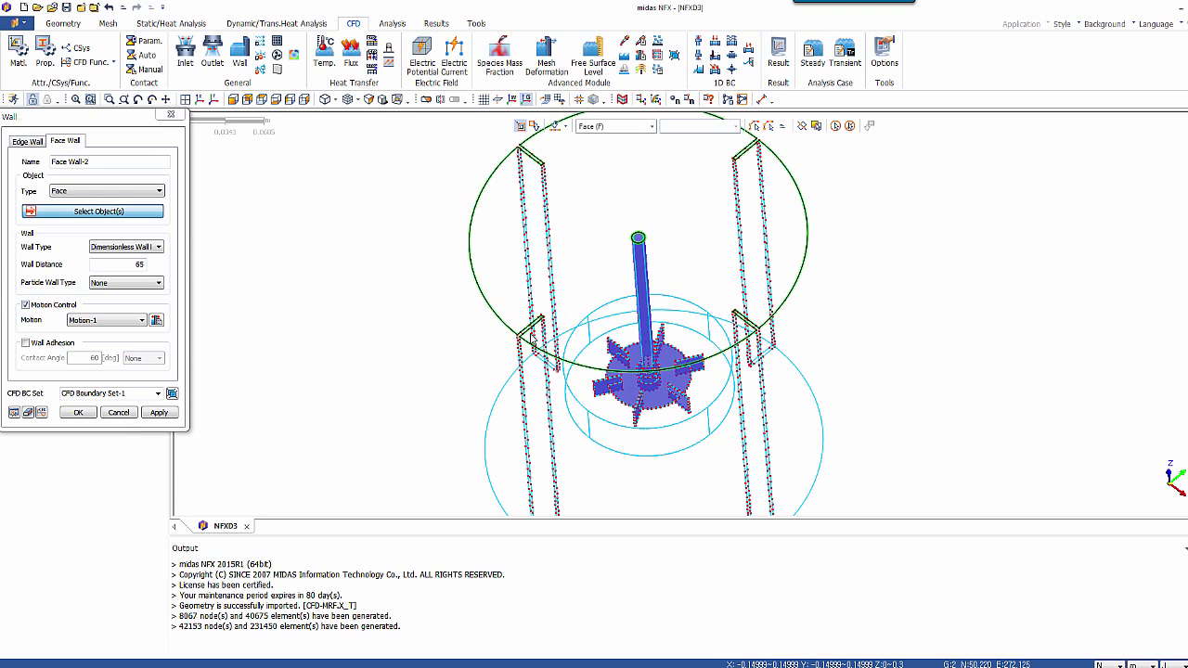
pyautogui.click(262, 99)
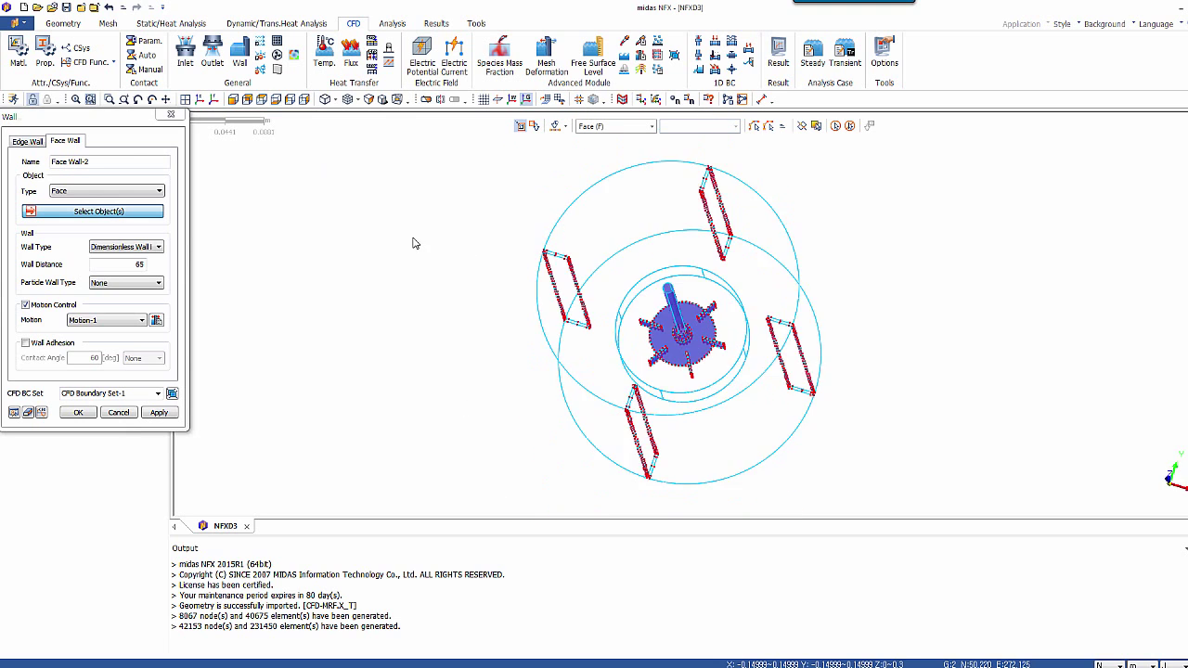
pyautogui.moveTo(474, 275); pyautogui.dragTo(573, 361)
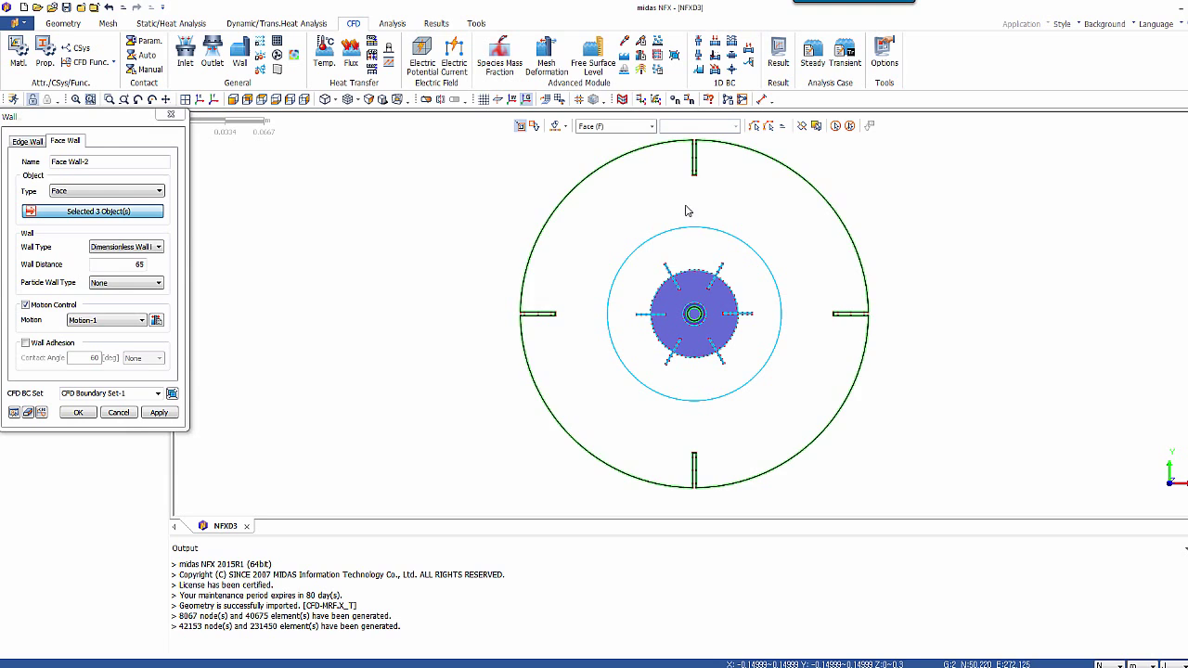
pyautogui.moveTo(663, 135); pyautogui.dragTo(730, 198)
pyautogui.moveTo(817, 297); pyautogui.dragTo(923, 371)
pyautogui.moveTo(710, 441); pyautogui.dragTo(684, 511)
pyautogui.moveTo(721, 425); pyautogui.dragTo(585, 197, button='middle')
pyautogui.click(495, 351)
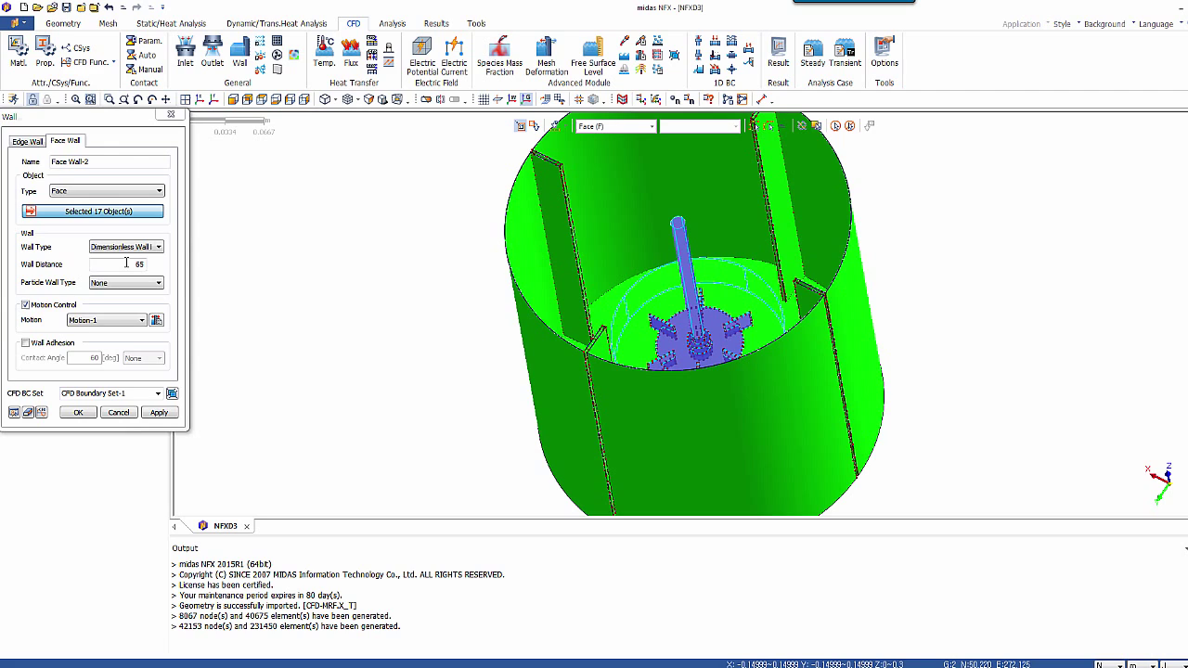
pyautogui.click(28, 306)
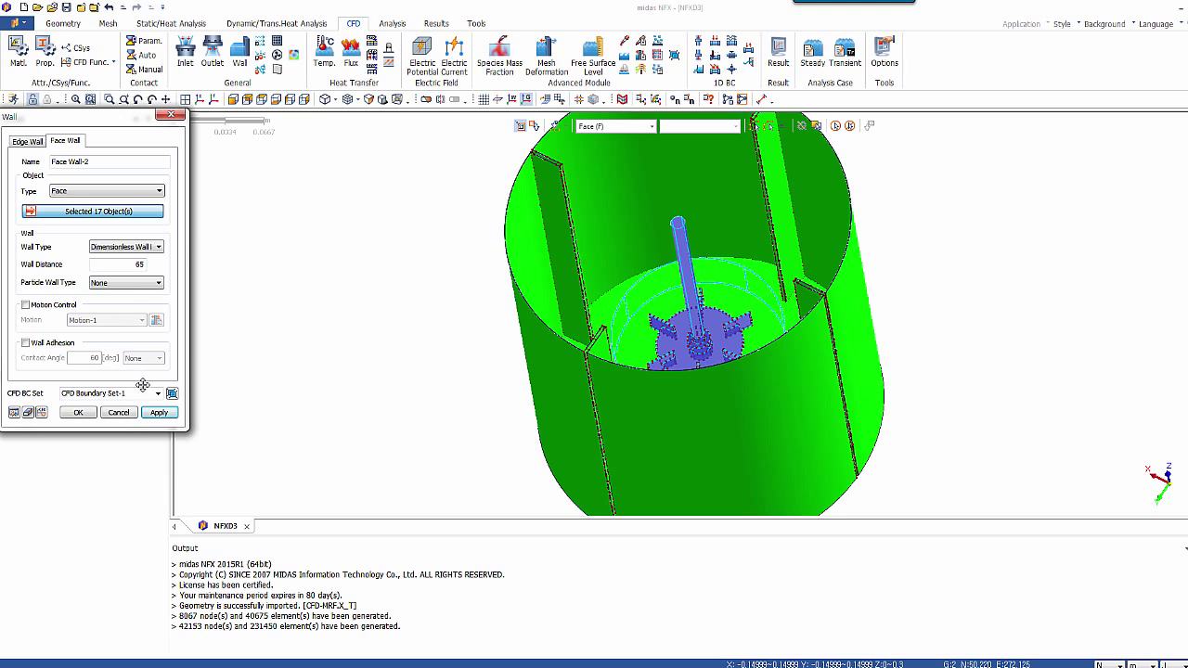
pyautogui.click(156, 411)
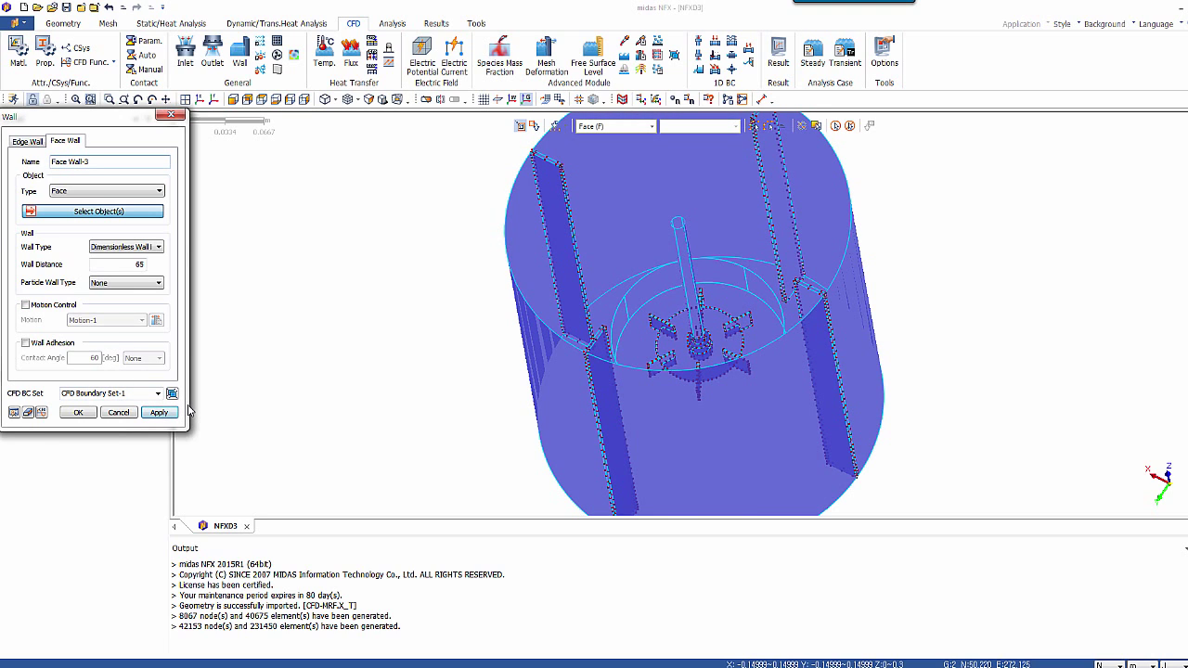
# Make the tank's top face an inviscid wall, Face Wall-3.
pyautogui.click(640, 294)
pyautogui.click(130, 247)
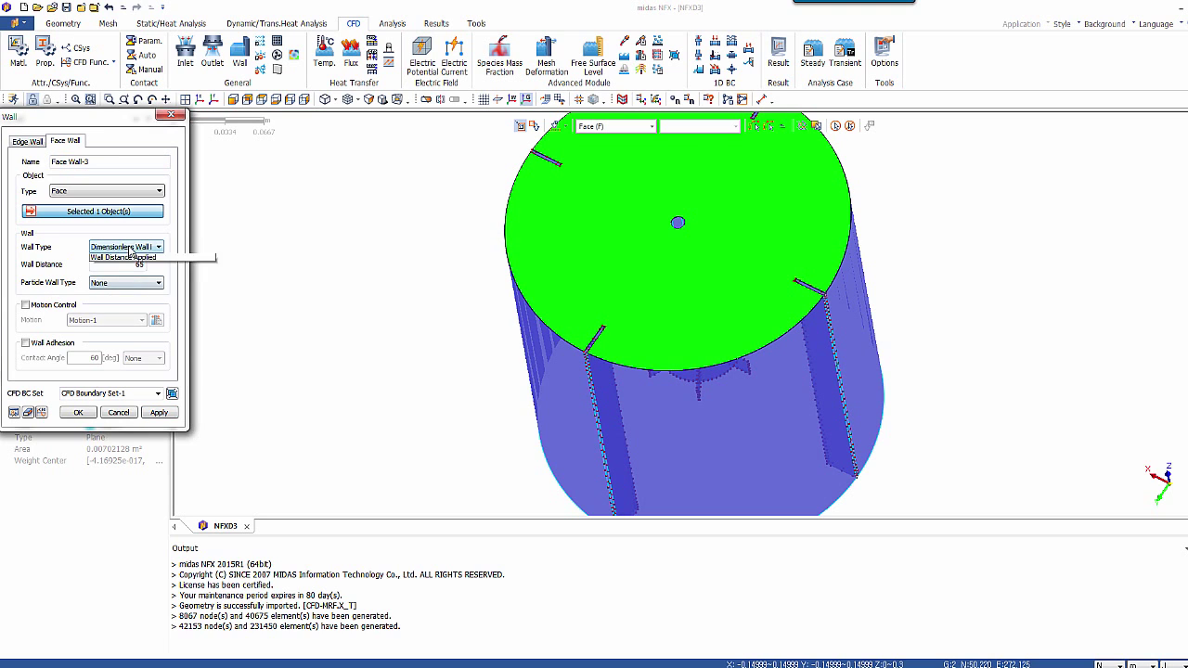
pyautogui.click(123, 275)
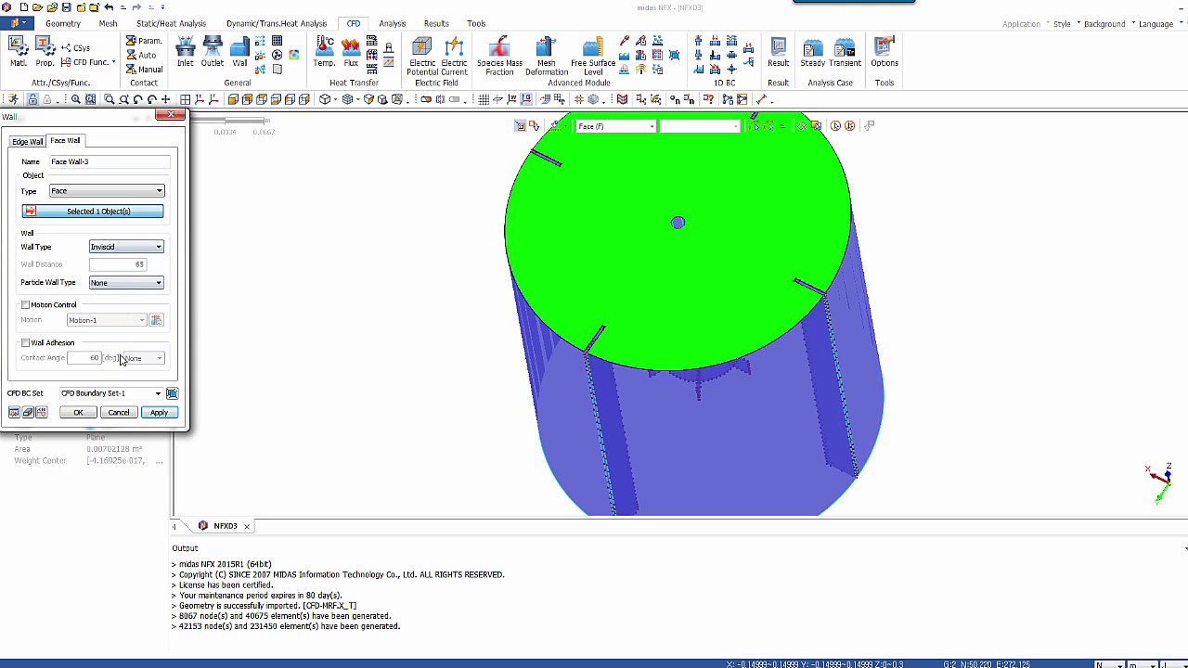
pyautogui.click(91, 412)
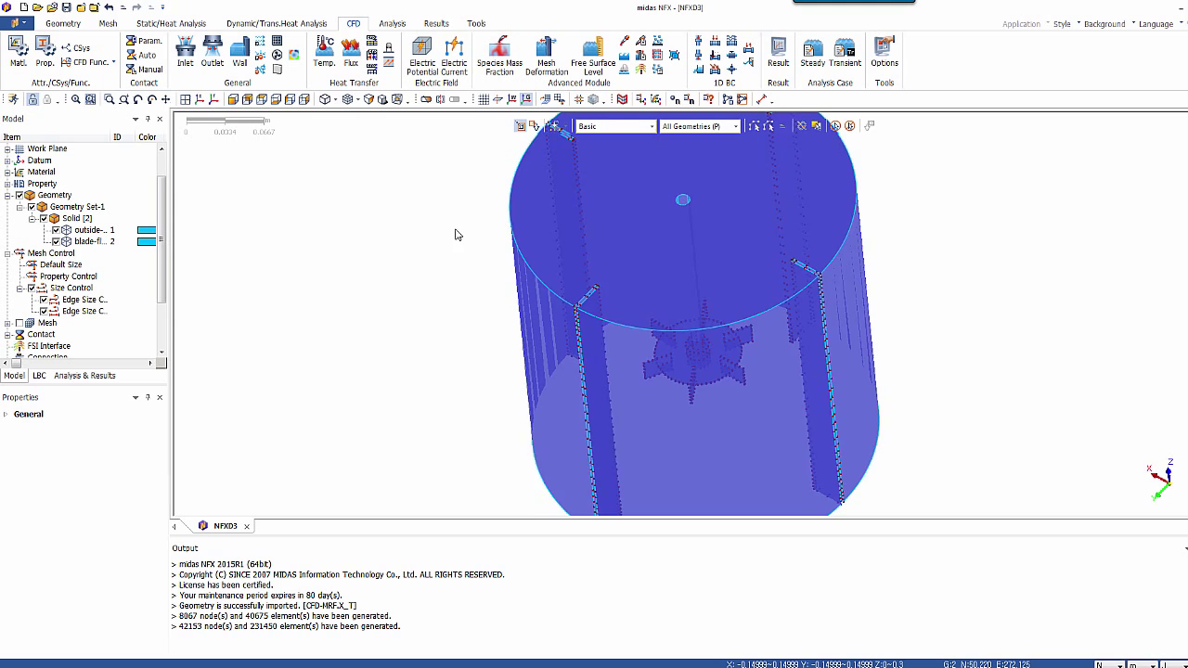
# Add the Steady State CFD-1 analysis case and open its Edit dialog.
pyautogui.moveTo(498, 244); pyautogui.dragTo(688, 249, button='middle')
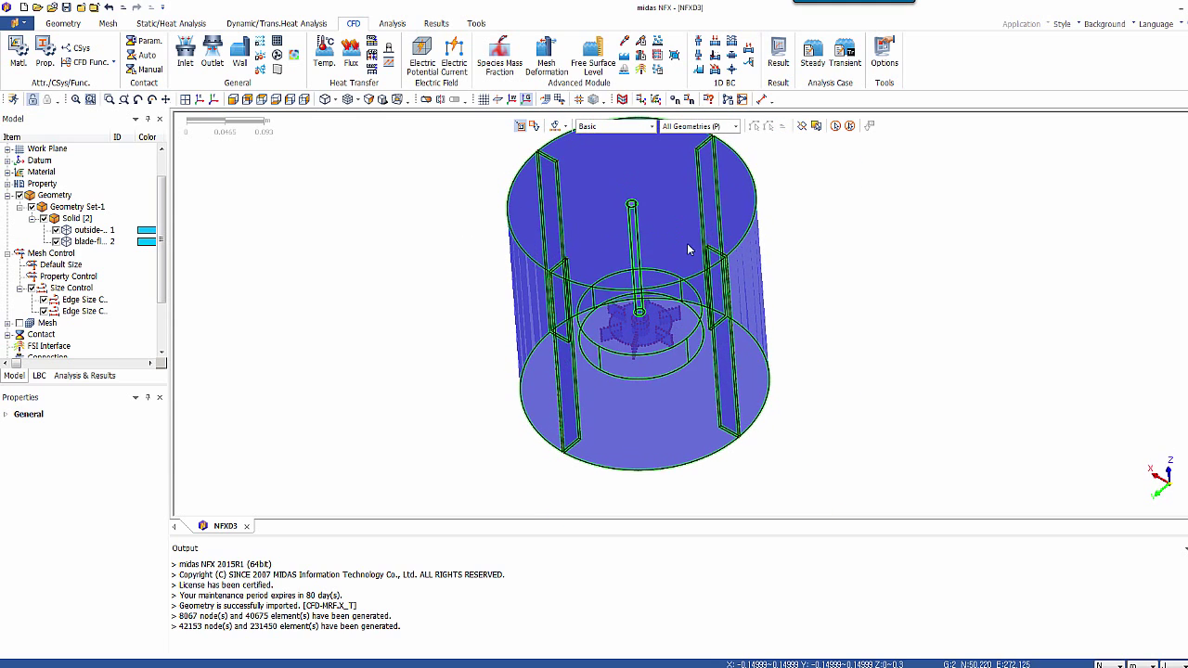
pyautogui.click(85, 375)
pyautogui.rightClick(51, 164)
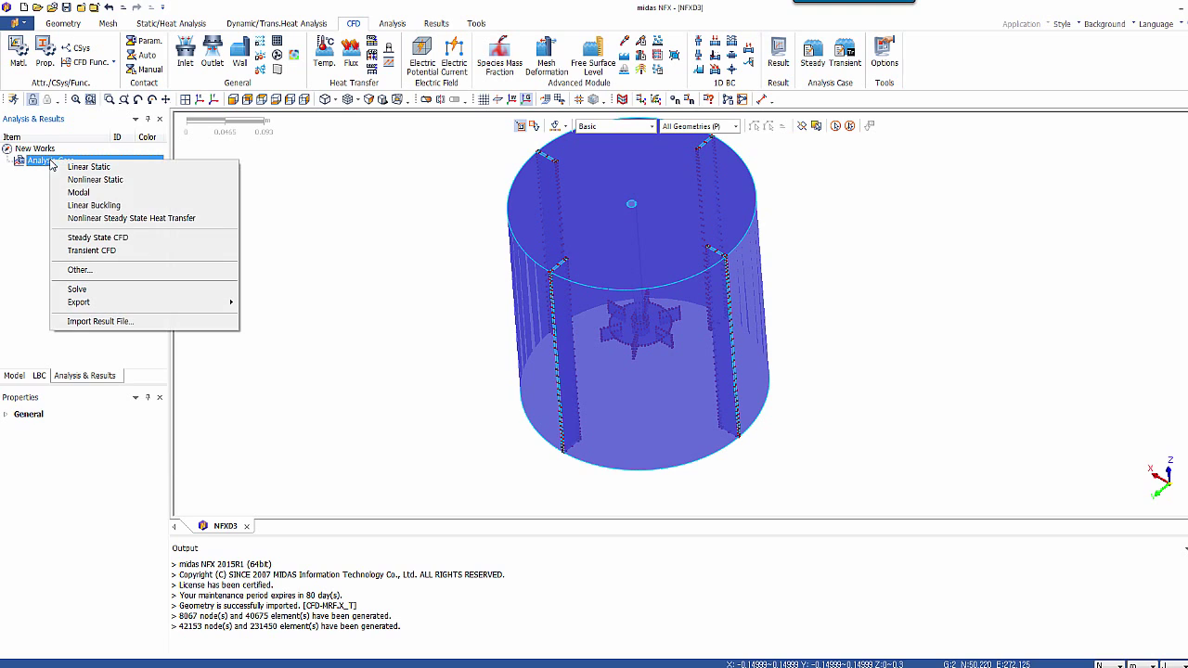
pyautogui.click(94, 240)
pyautogui.rightClick(83, 176)
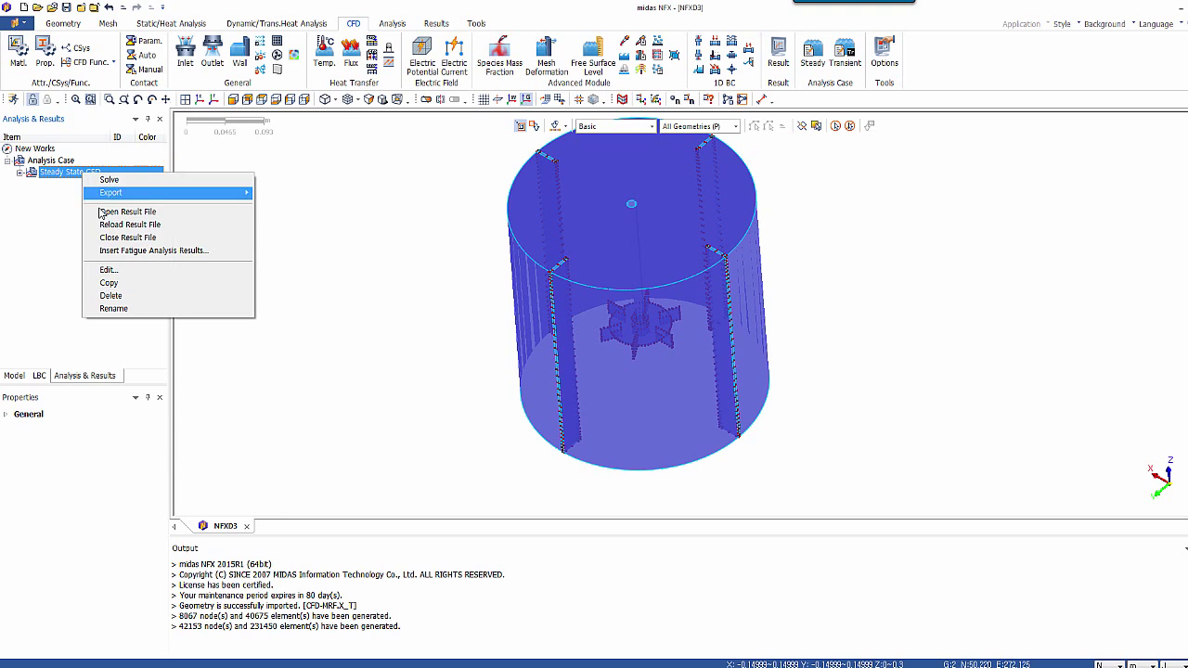
pyautogui.click(117, 271)
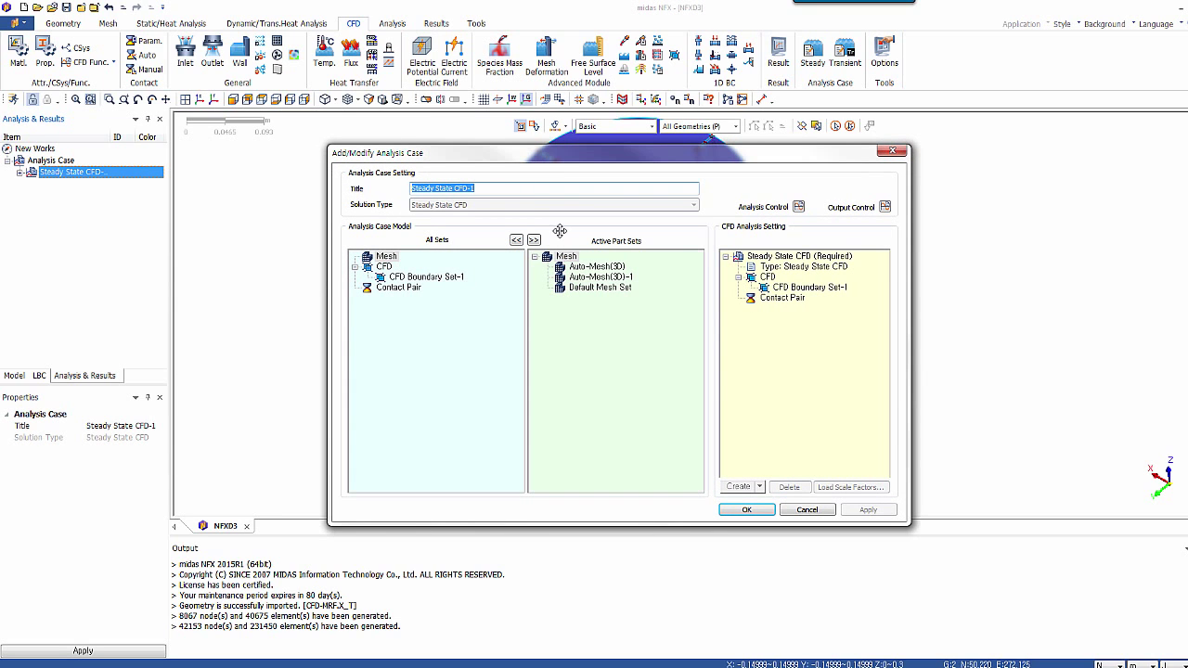
# Set 2000 solver steps, the output interval, and 2-Equation k-e turbulence in Analysis Control.
pyautogui.click(798, 206)
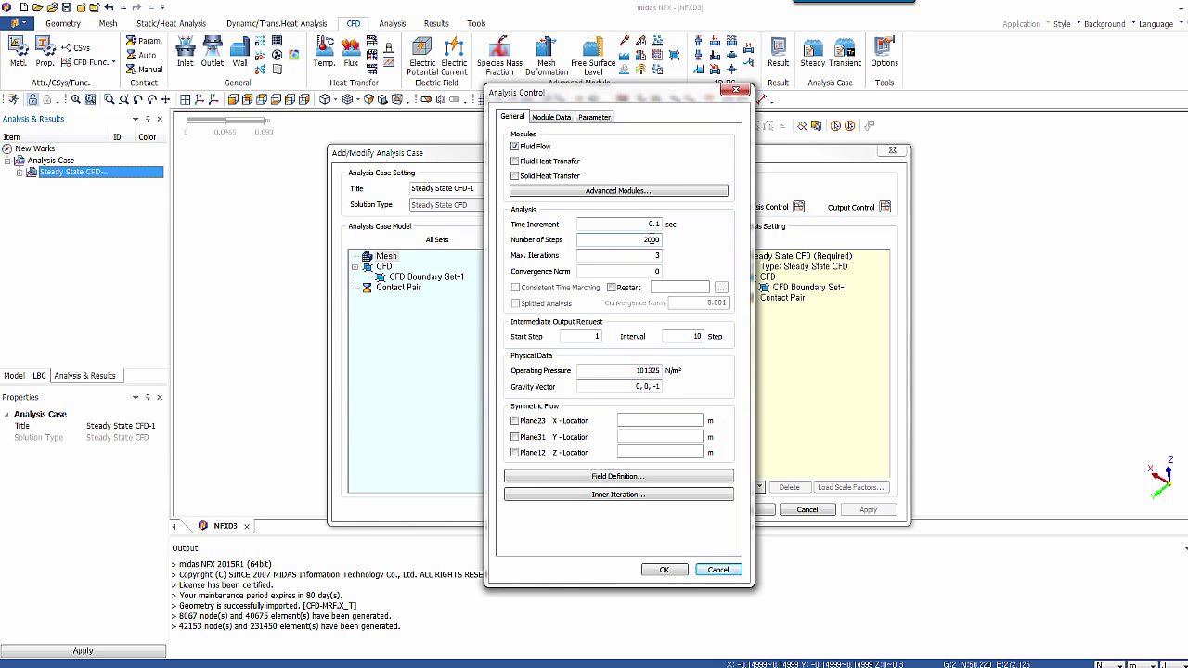
pyautogui.click(652, 239)
pyautogui.doubleClick(693, 335)
pyautogui.click(563, 119)
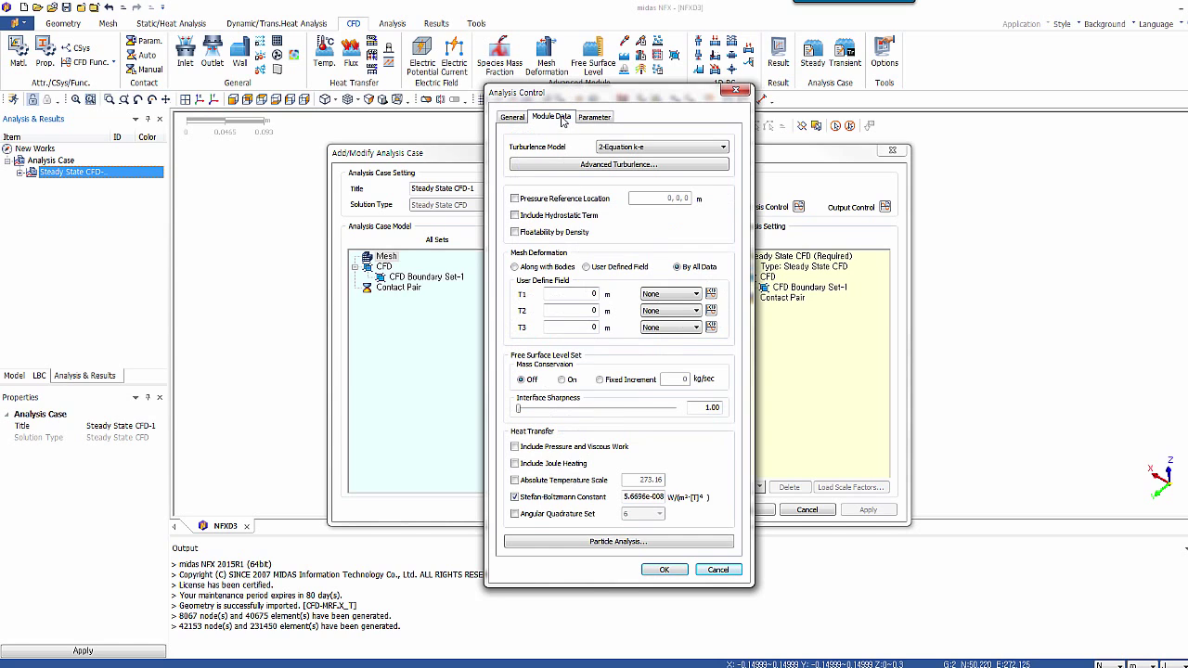
pyautogui.click(608, 148)
pyautogui.click(664, 569)
# Save the analysis case settings and show the generated mesh in the model tree.
pyautogui.click(747, 509)
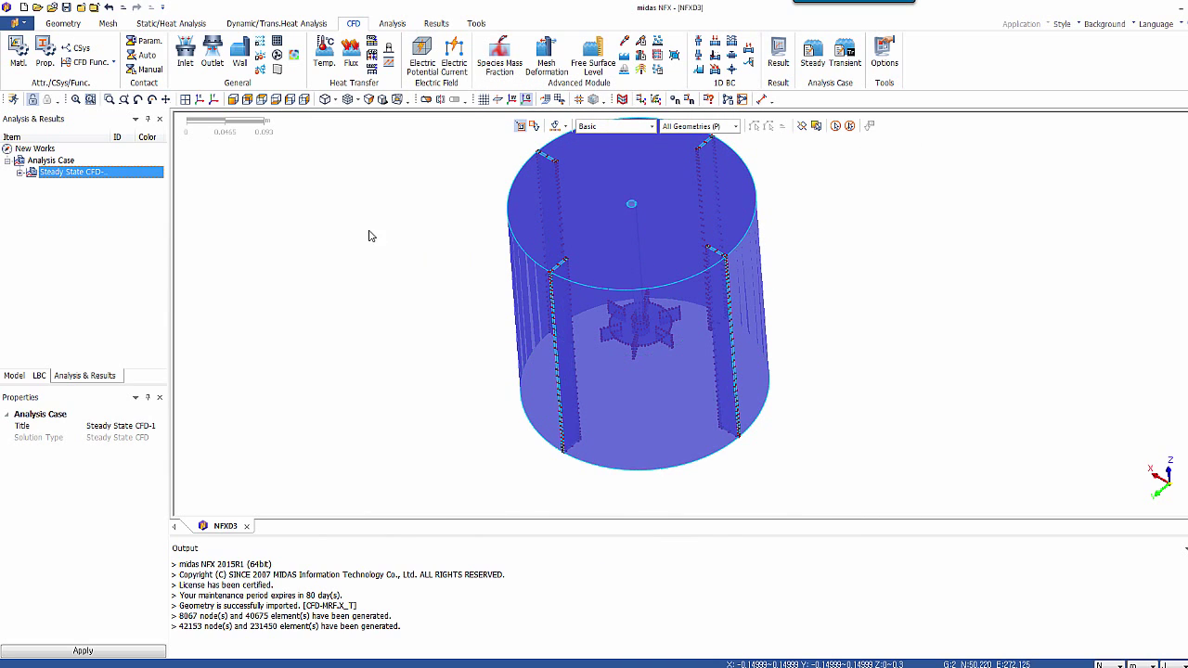
pyautogui.click(15, 376)
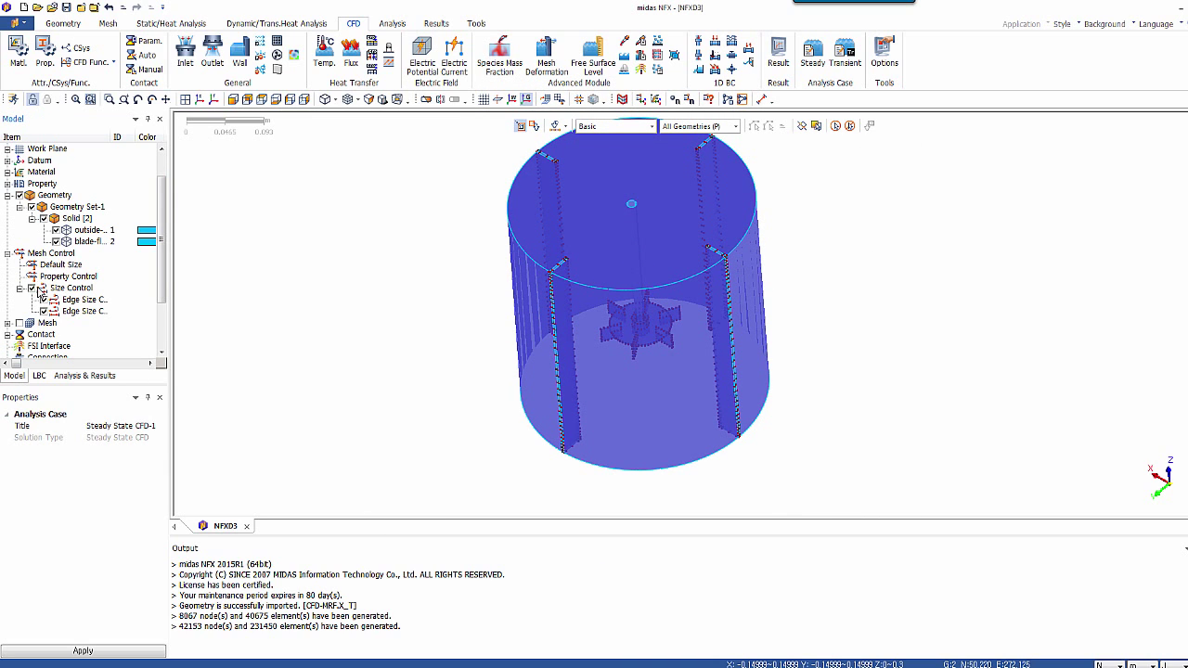
pyautogui.click(19, 323)
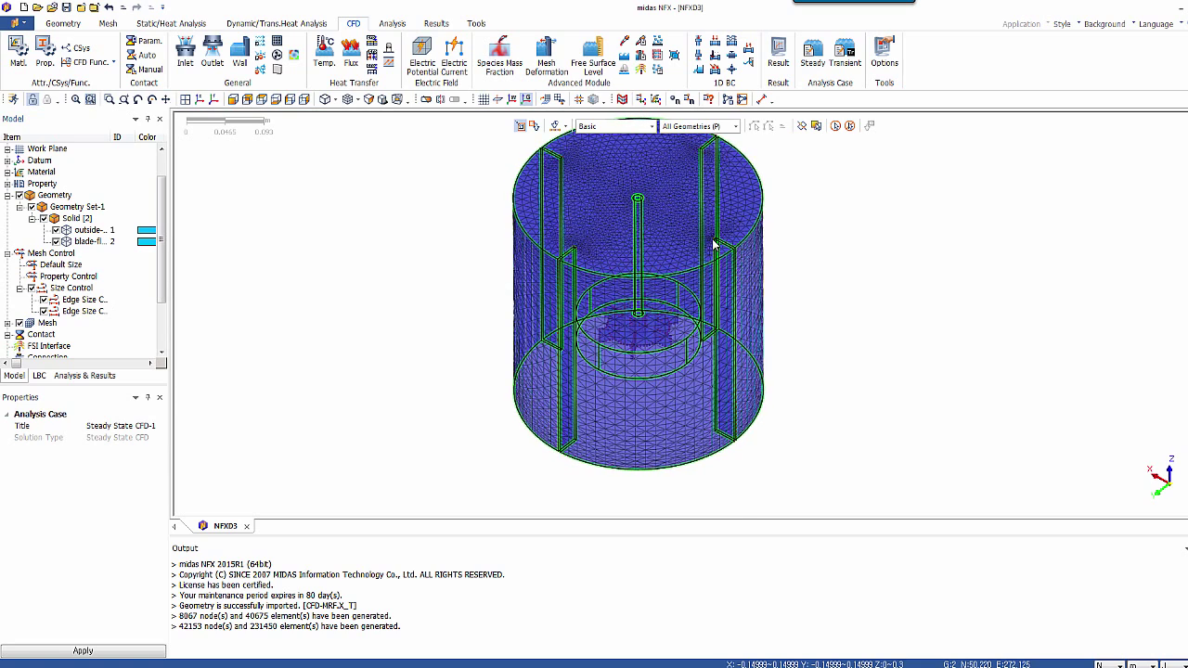
pyautogui.moveTo(715, 244); pyautogui.dragTo(648, 249, button='middle')
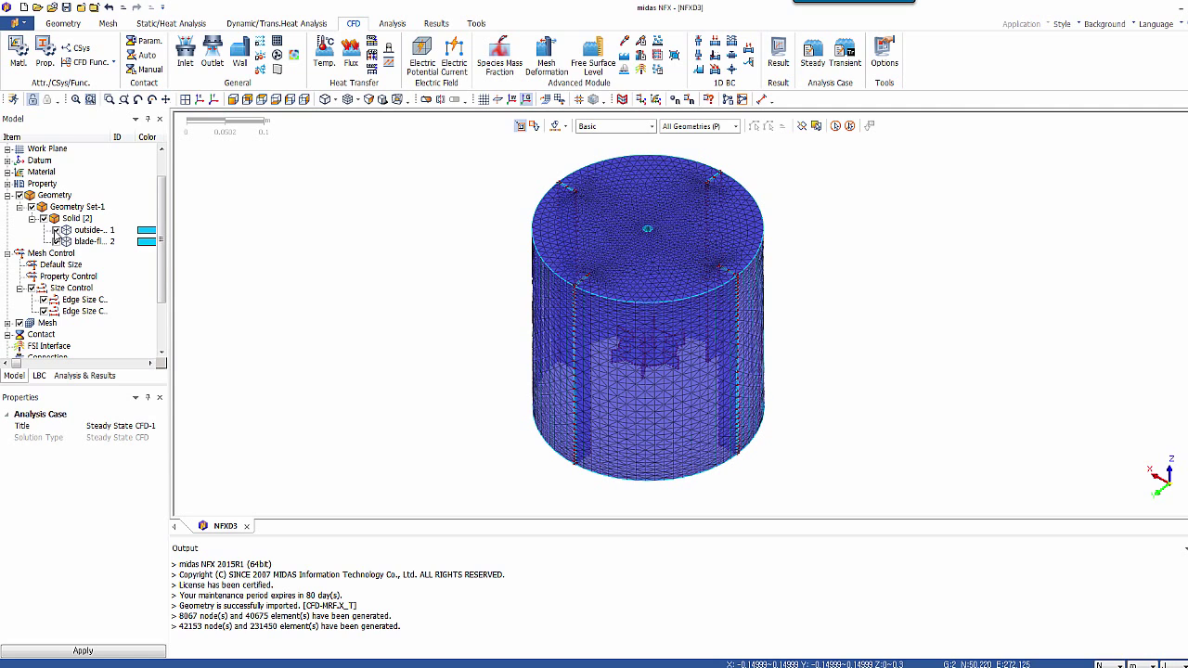
# Hide the outside geometry, second Edge Size Control and Auto-Mesh(3D) 3, then zoom in on the disk.
pyautogui.click(55, 231)
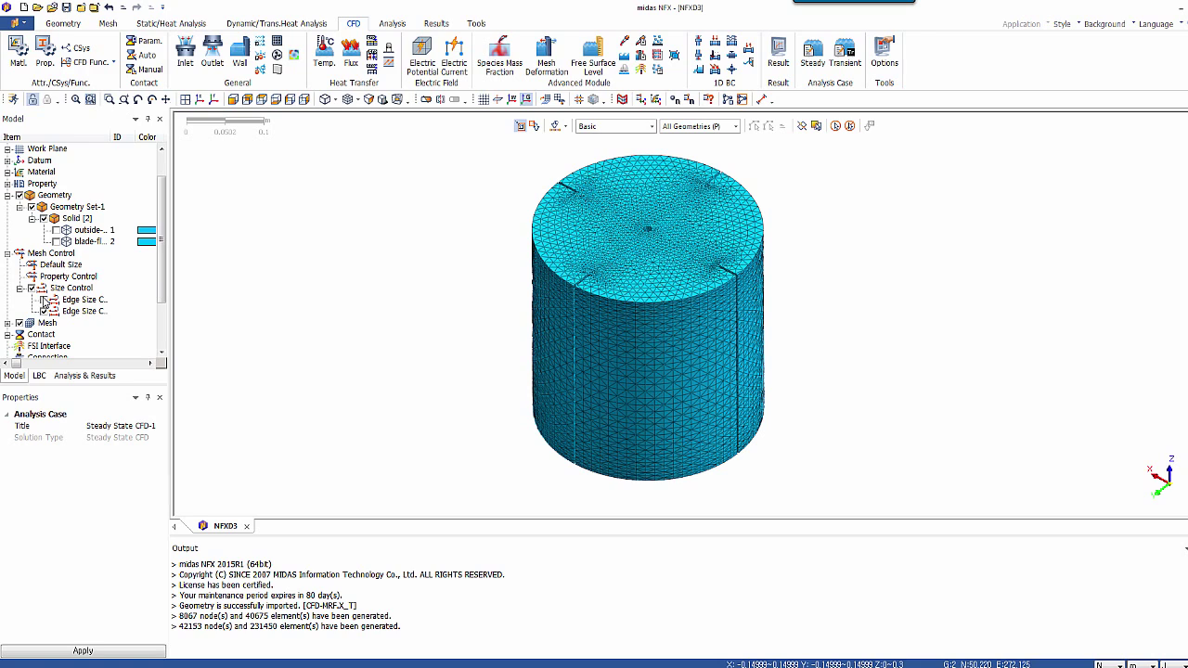
pyautogui.click(44, 311)
pyautogui.click(7, 323)
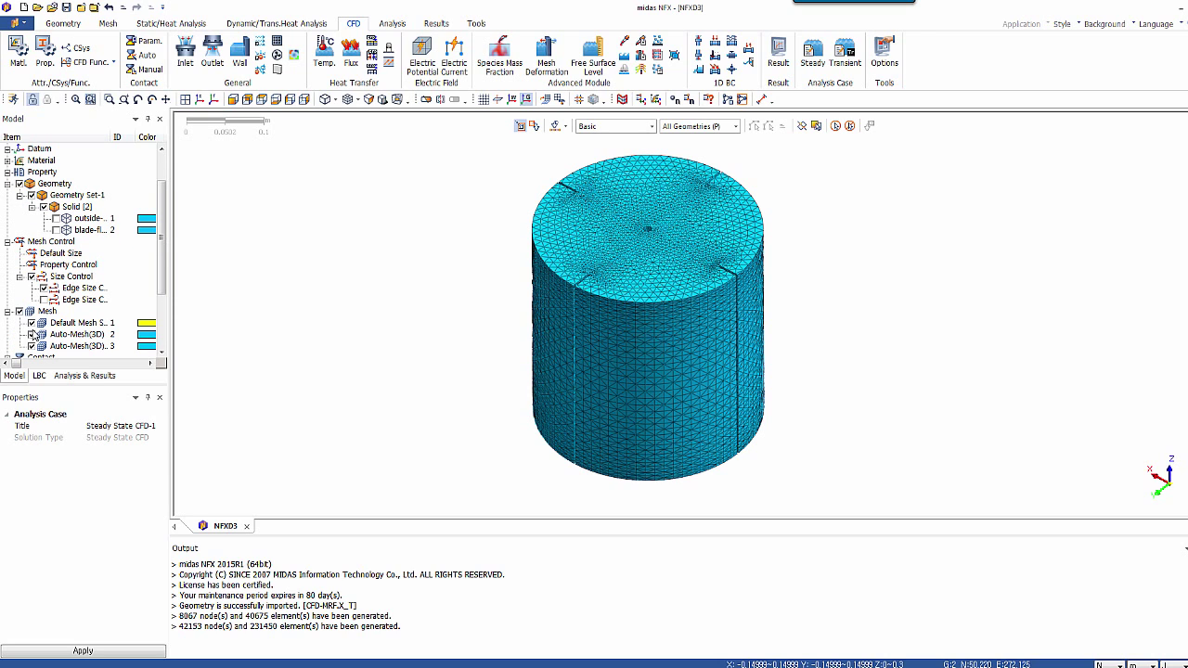
pyautogui.click(32, 346)
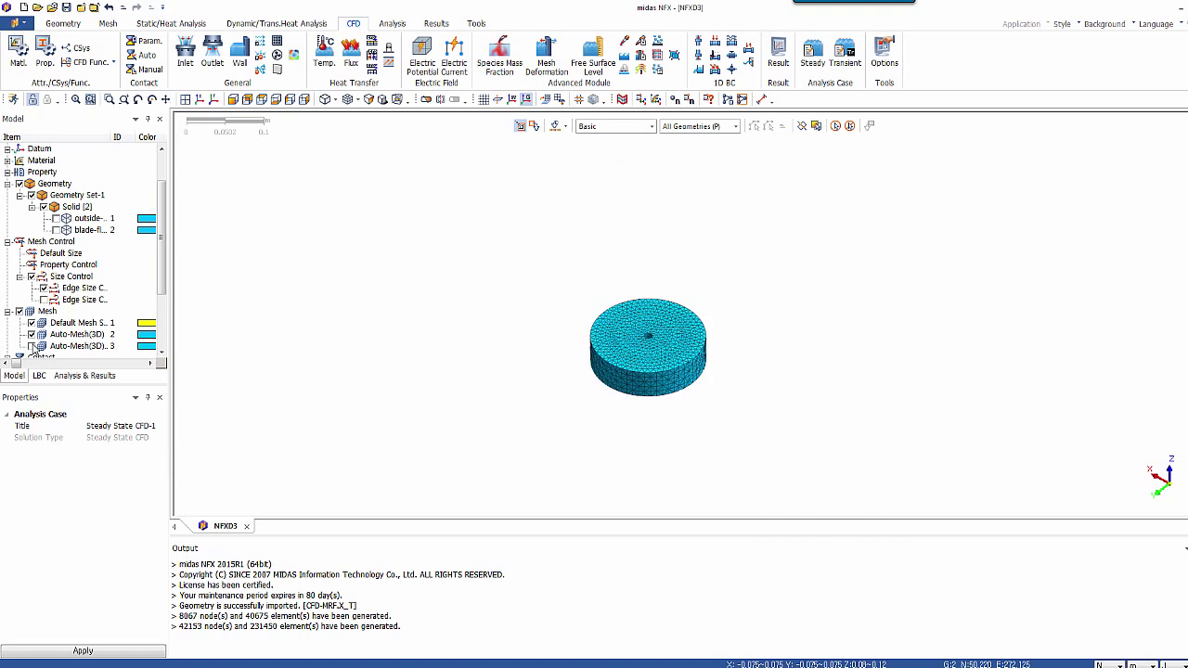
pyautogui.scroll(3, 655, 362)
pyautogui.scroll(3, 647, 355)
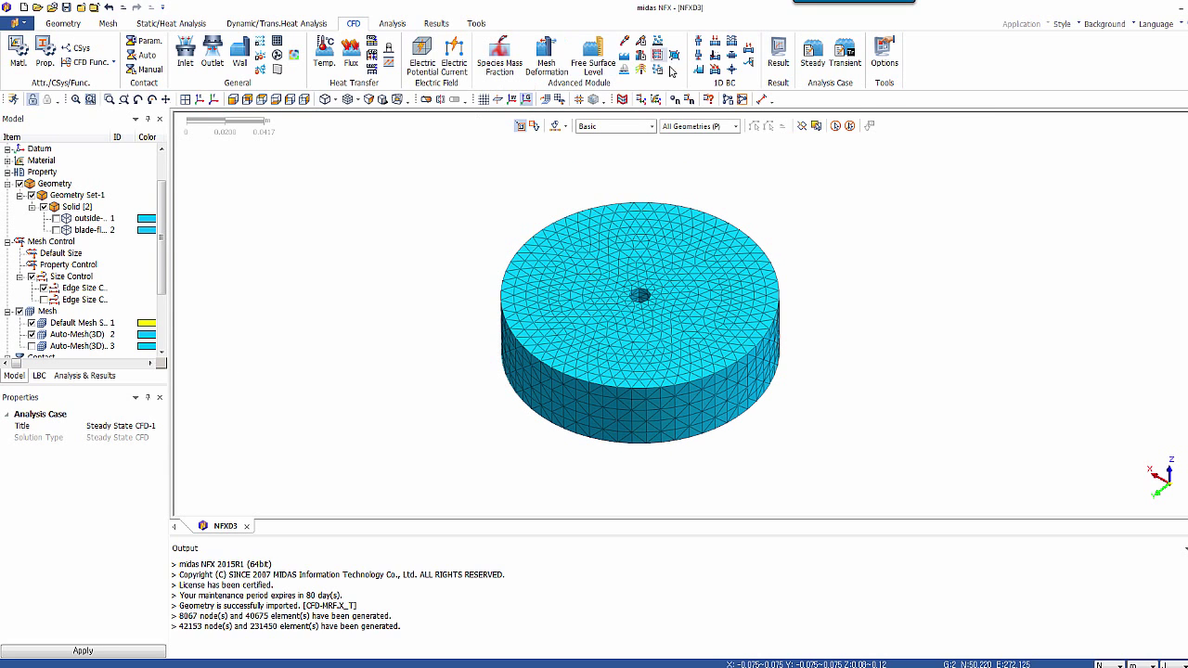
# Define Total Velocity monitoring at a node on the inner disk mesh.
pyautogui.click(779, 49)
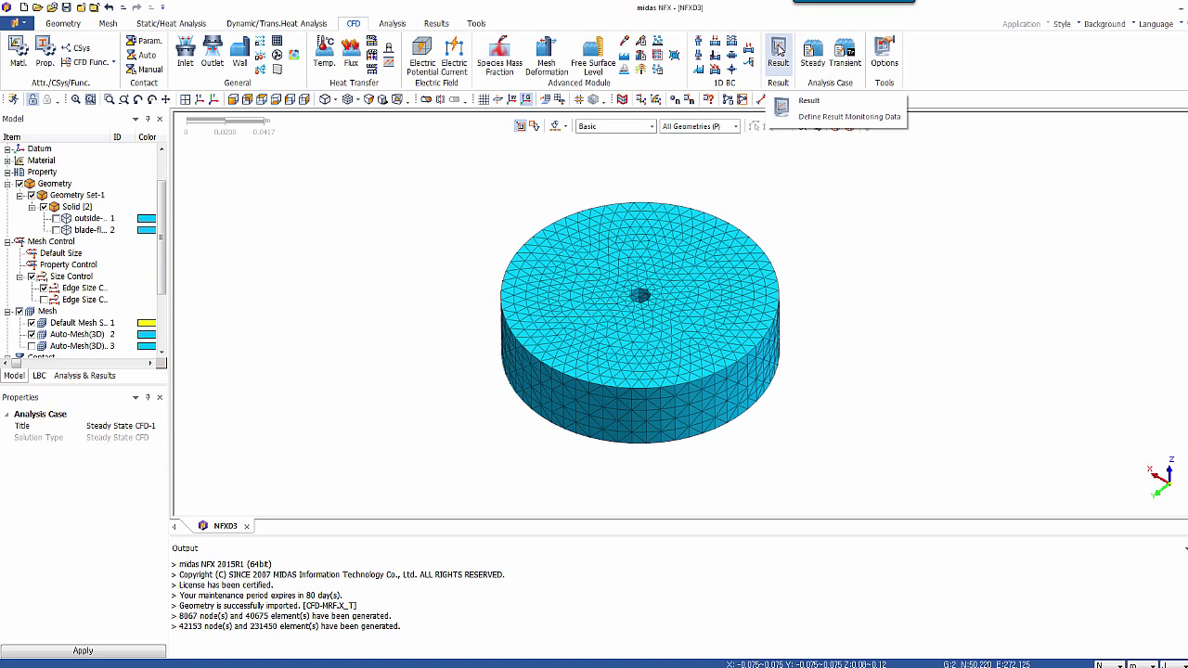
pyautogui.click(849, 116)
pyautogui.moveTo(108, 134); pyautogui.dragTo(260, 164)
pyautogui.click(598, 349)
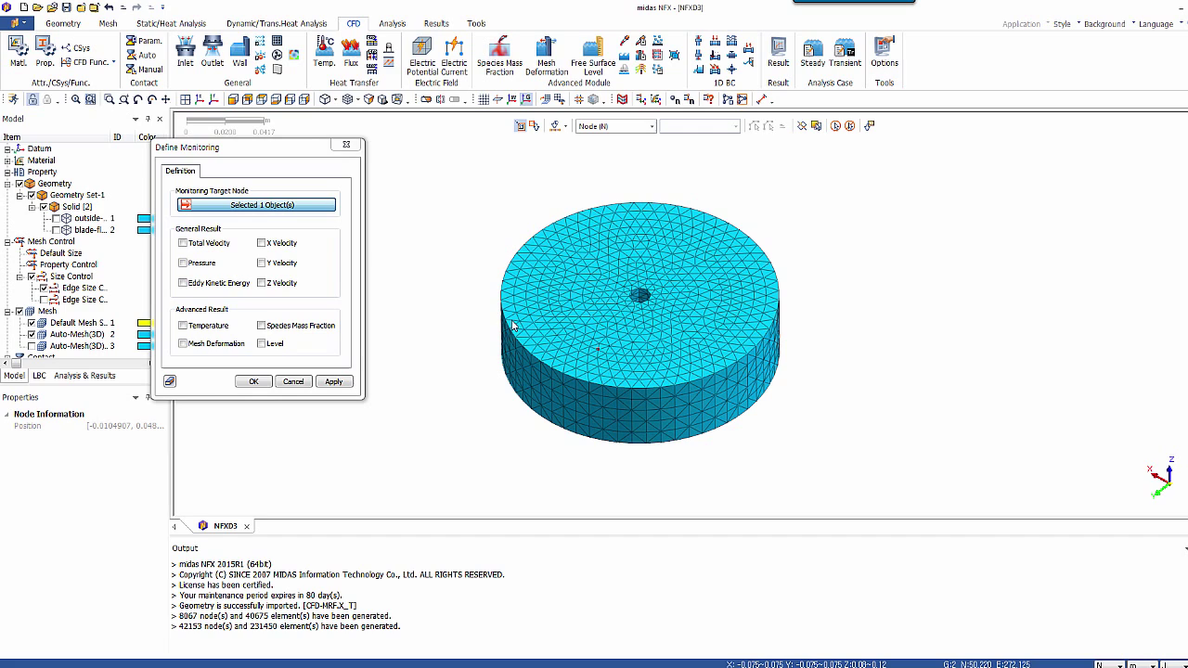
pyautogui.click(197, 245)
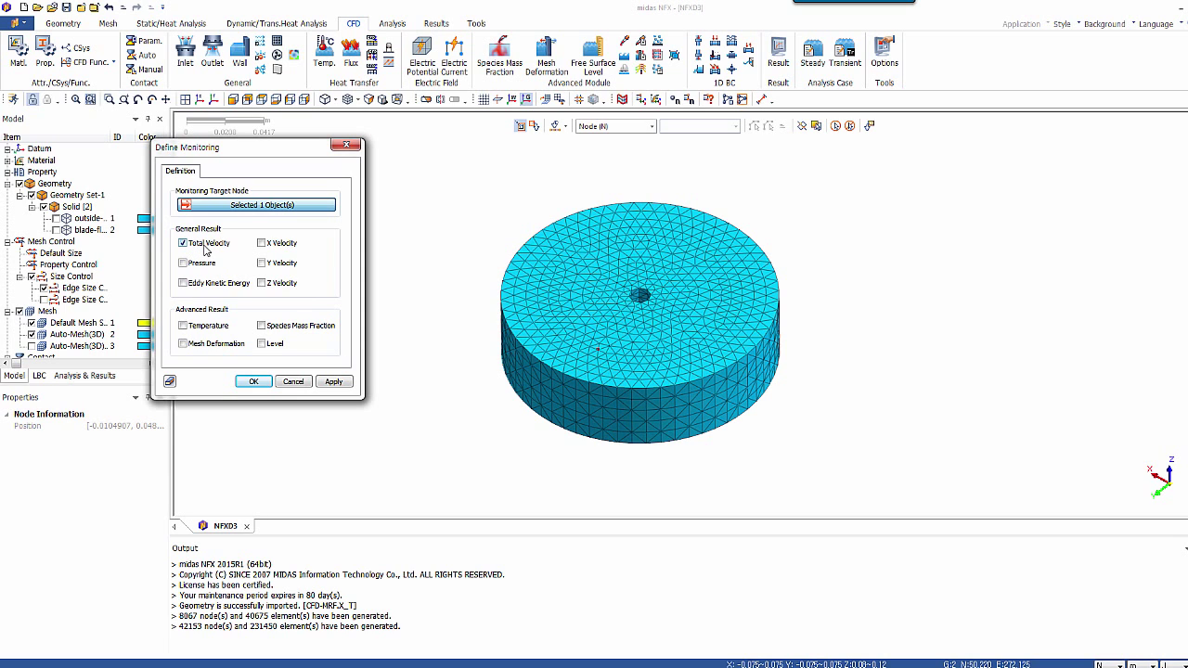
pyautogui.click(254, 382)
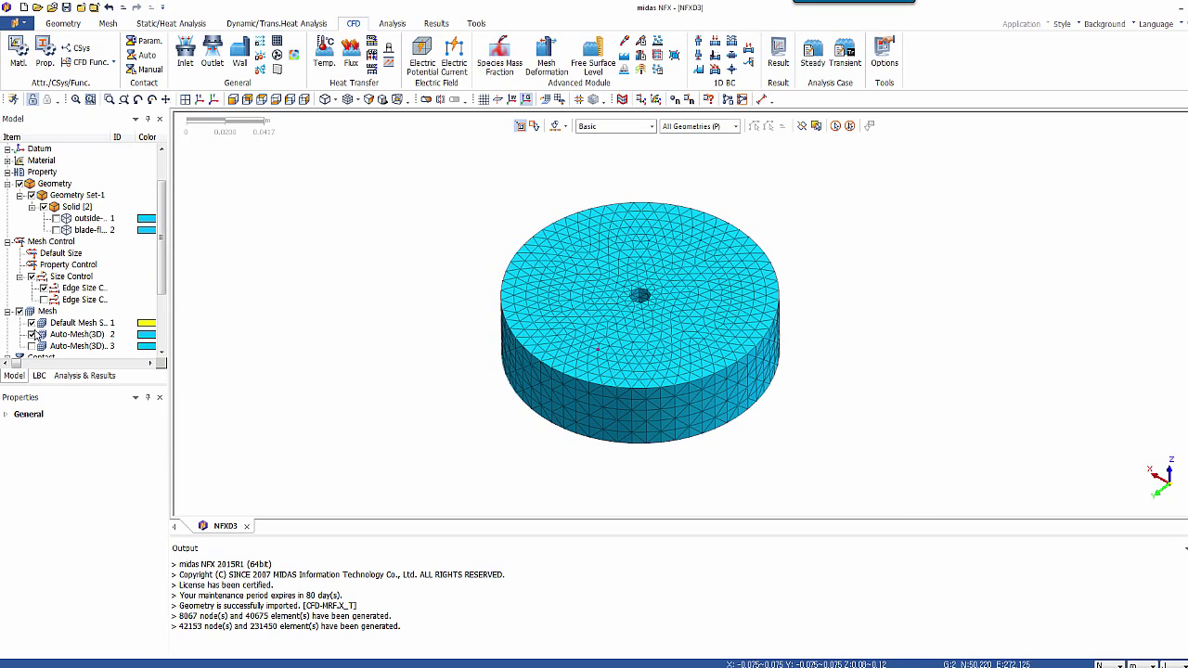
# Re-show Auto-Mesh(3D) 3 and add Total Velocity monitoring at a node on the outer tank.
pyautogui.click(32, 346)
pyautogui.scroll(-3, 487, 235)
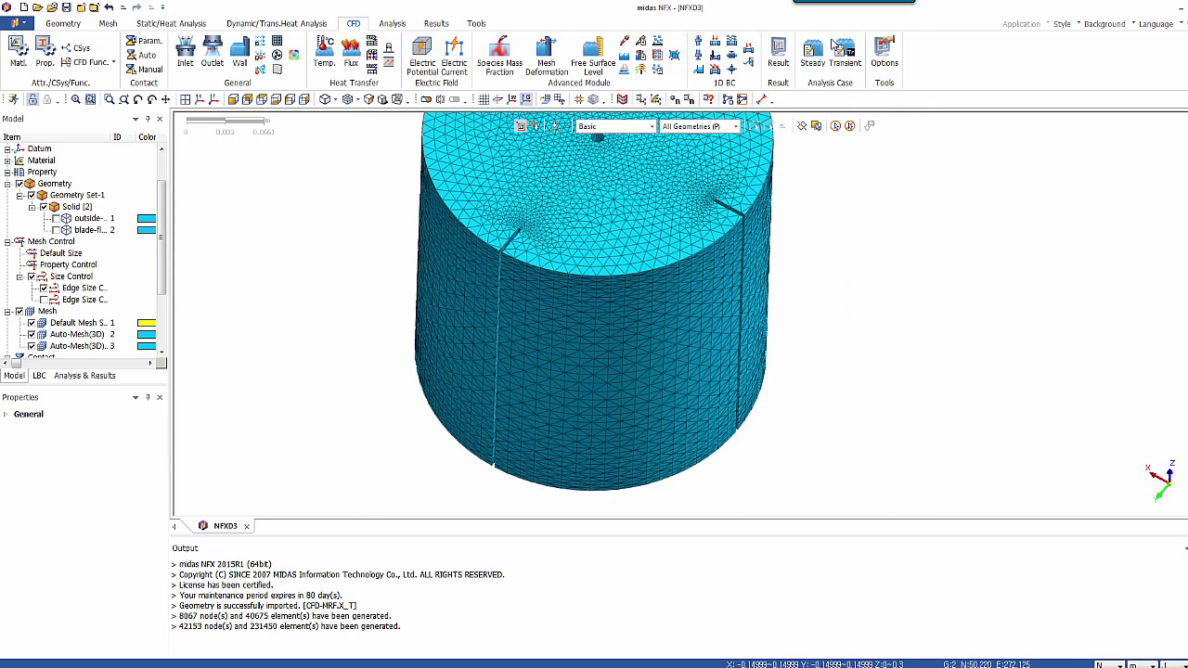
pyautogui.click(780, 47)
pyautogui.click(528, 210)
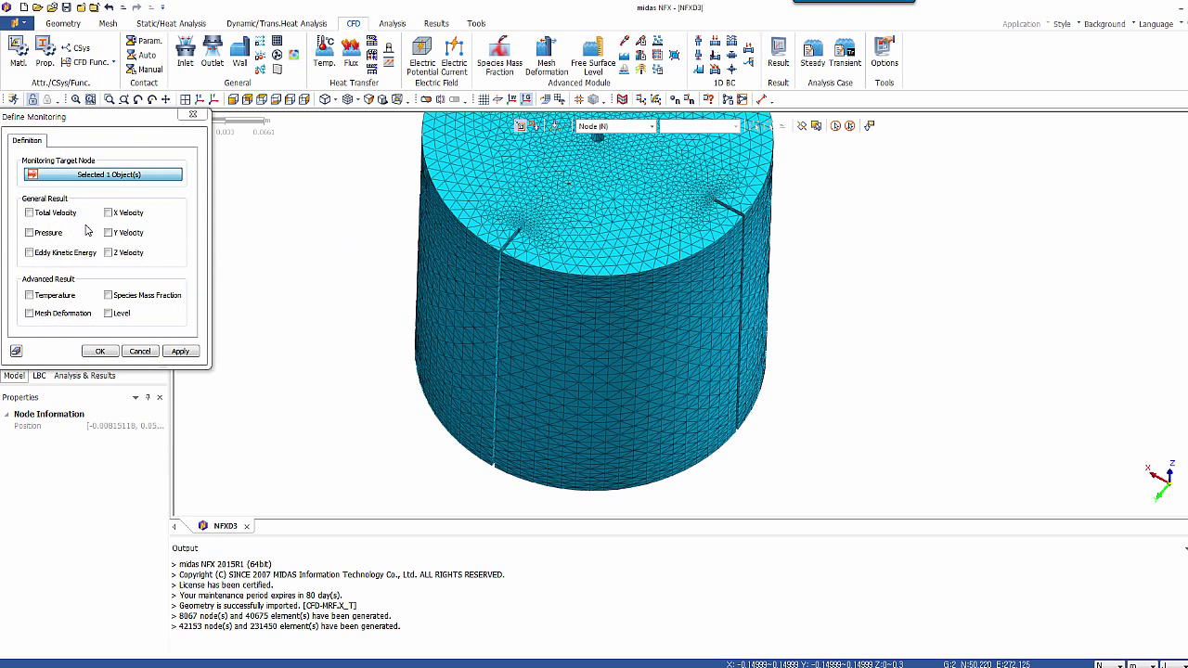
pyautogui.click(30, 214)
pyautogui.click(100, 351)
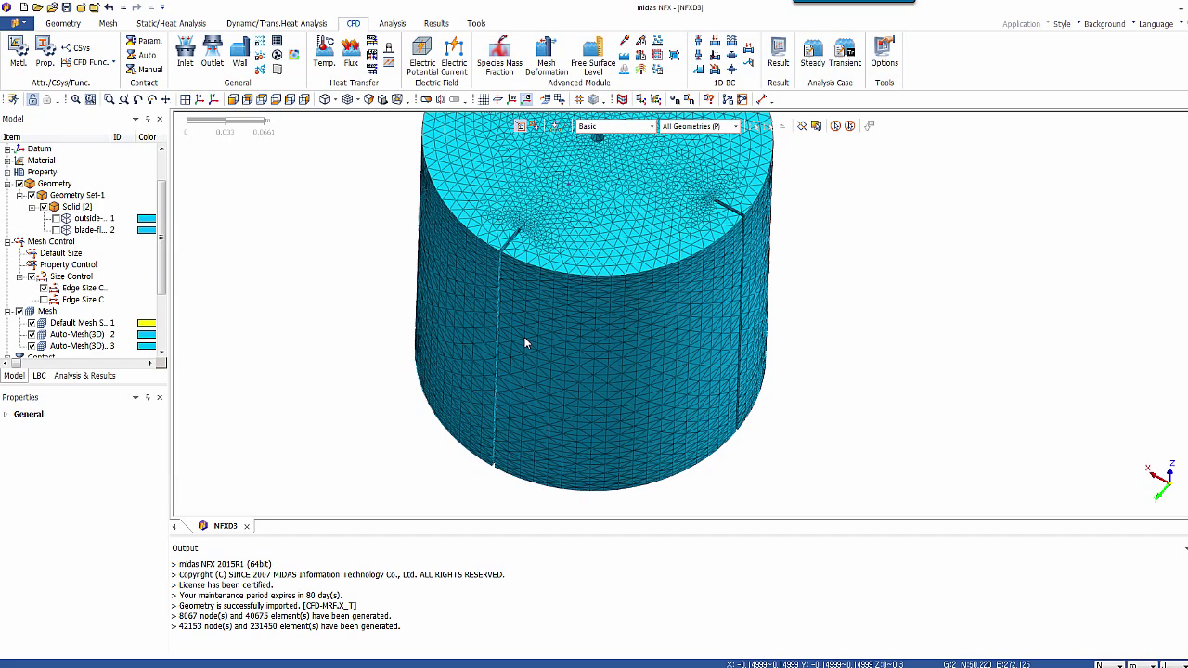
# Solve Steady State CFD-1, saving the model as NFXD3.nfx when prompted.
pyautogui.click(97, 375)
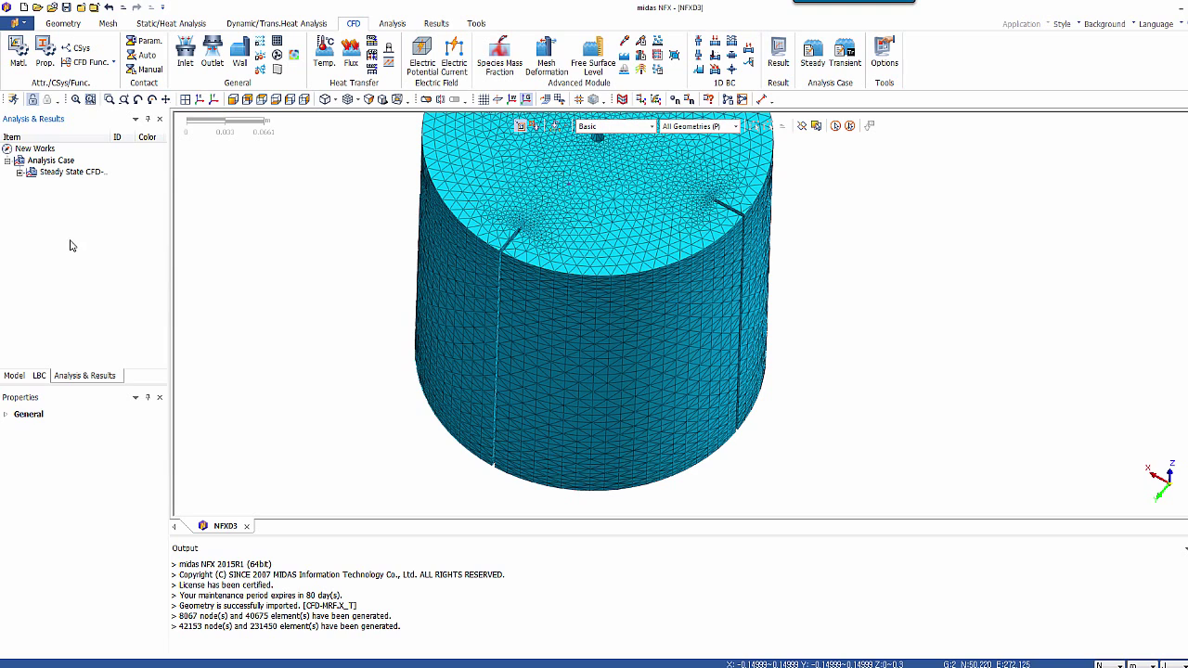
pyautogui.rightClick(73, 173)
pyautogui.click(97, 177)
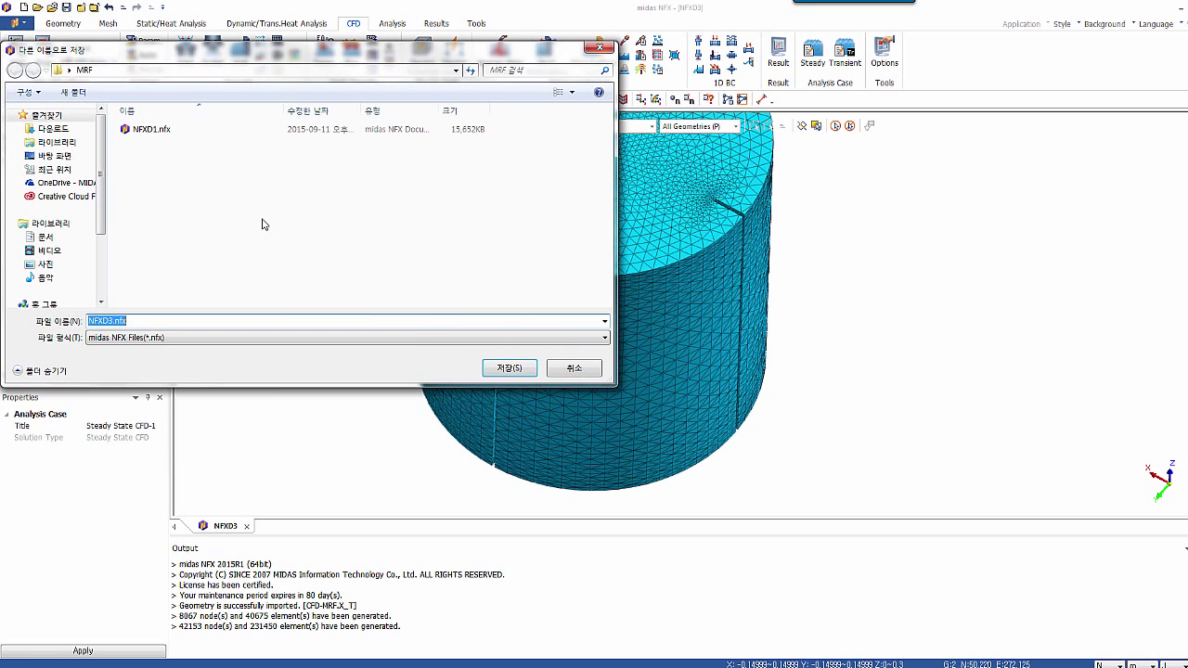
pyautogui.click(508, 367)
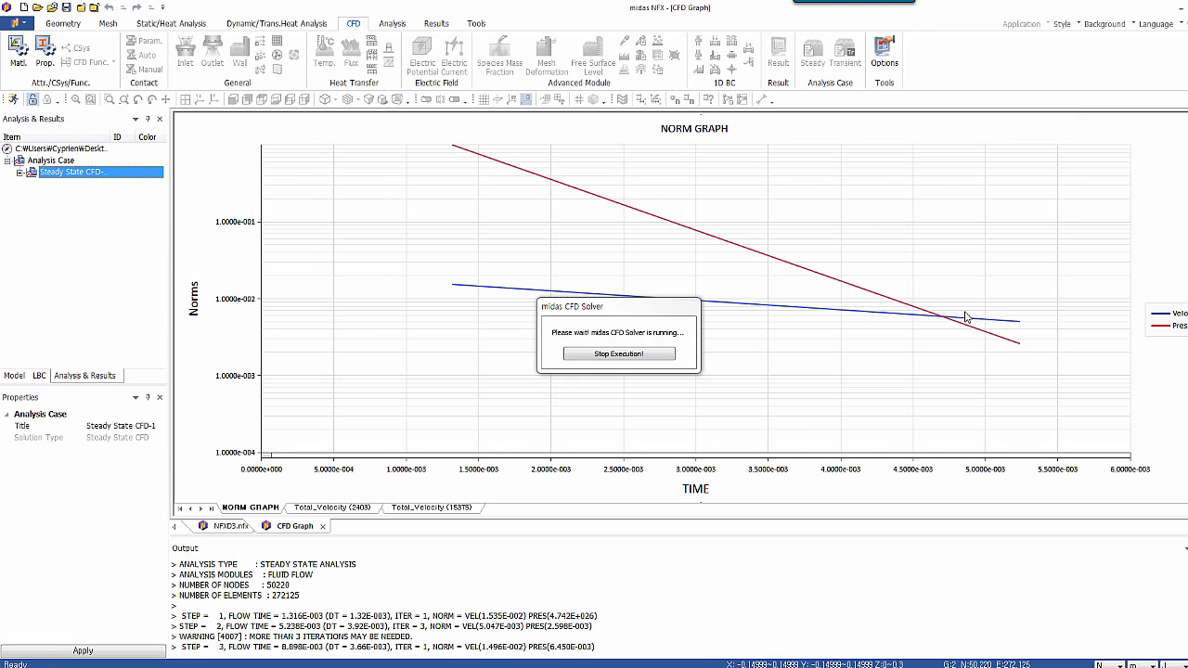
# Compare the norm graph with Total_Velocity histories for nodes 2403 and 15375 until convergence.
pyautogui.click(319, 510)
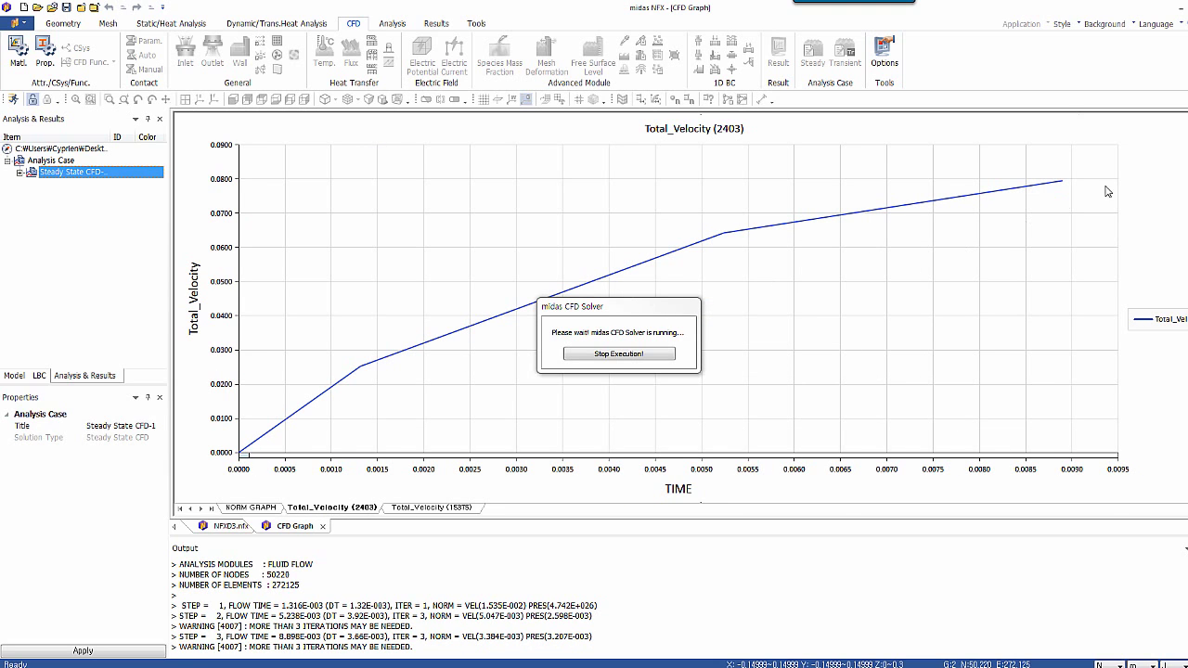
pyautogui.click(249, 510)
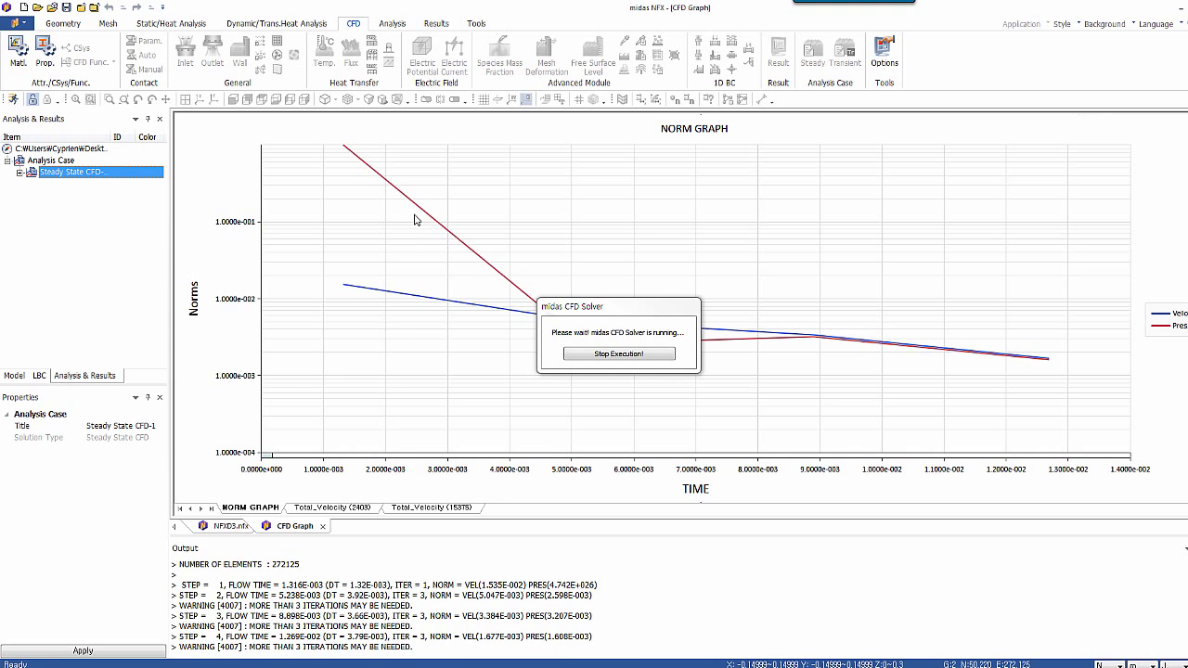
pyautogui.click(425, 509)
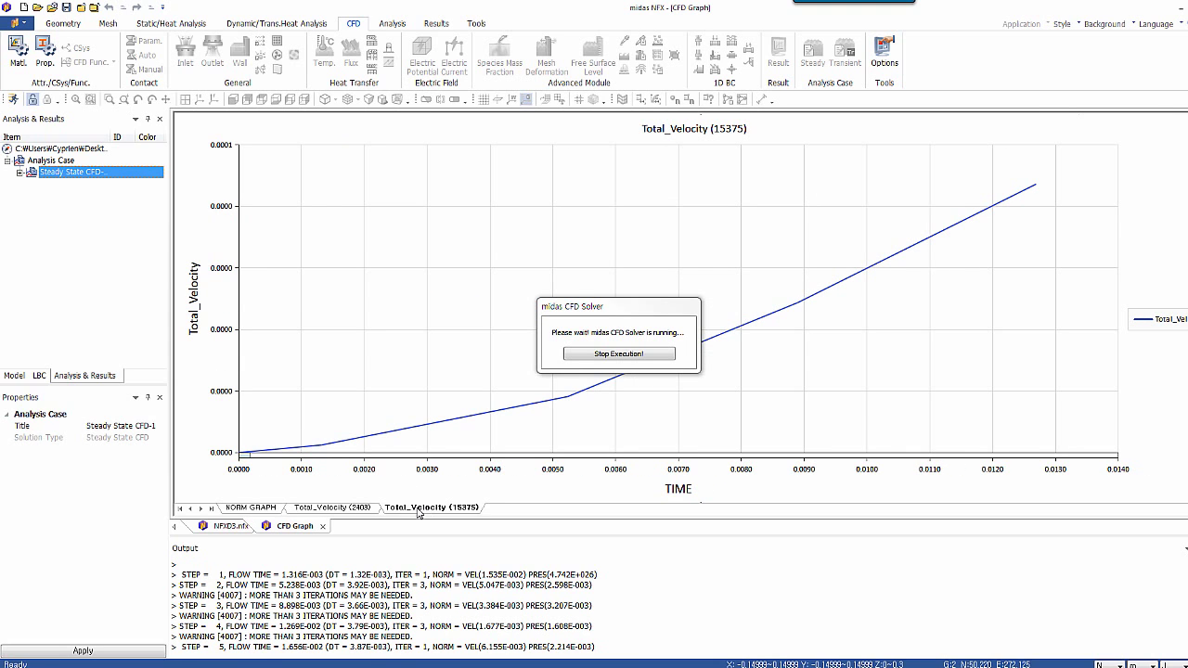
pyautogui.click(358, 510)
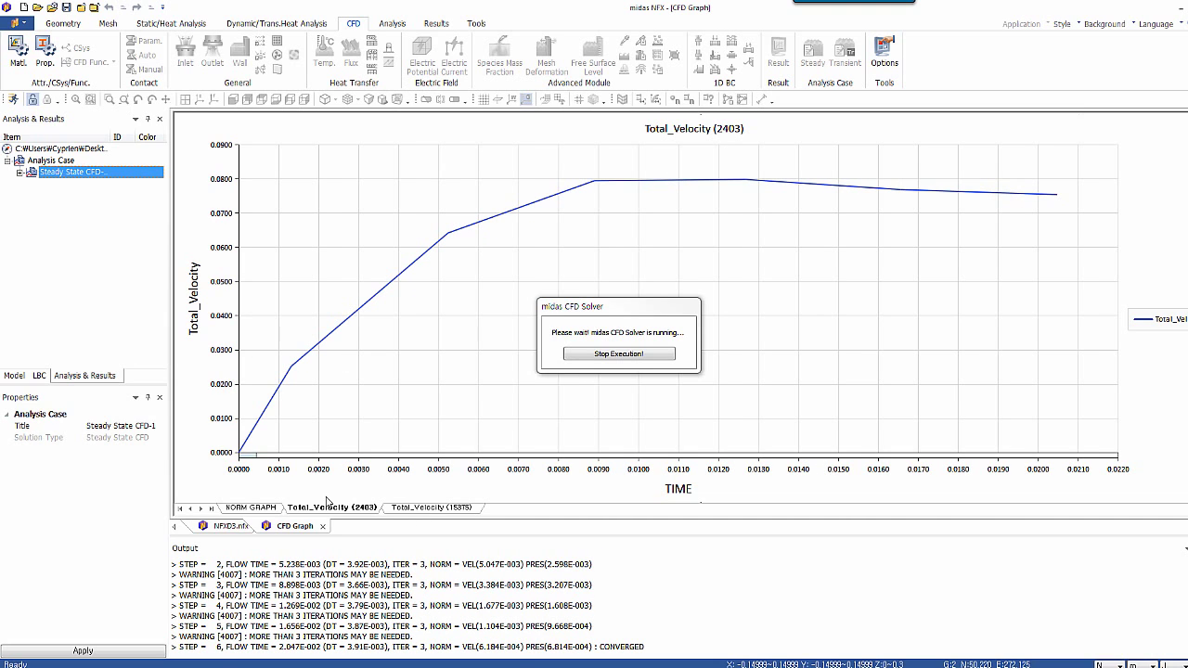
pyautogui.click(436, 507)
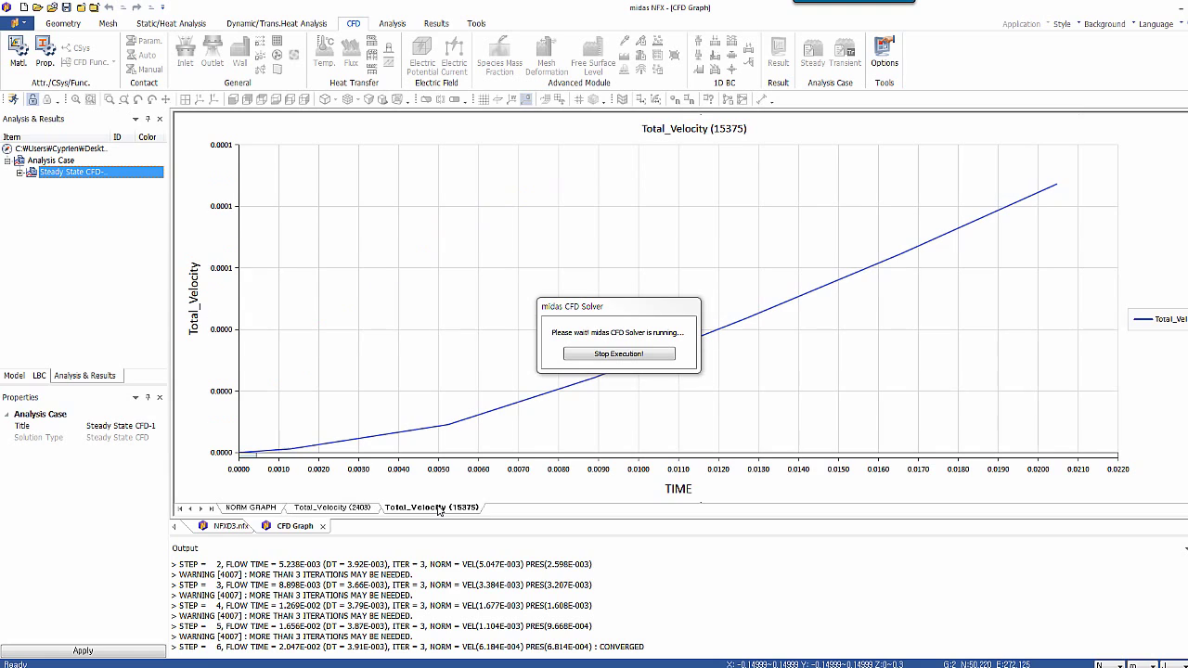
pyautogui.click(326, 509)
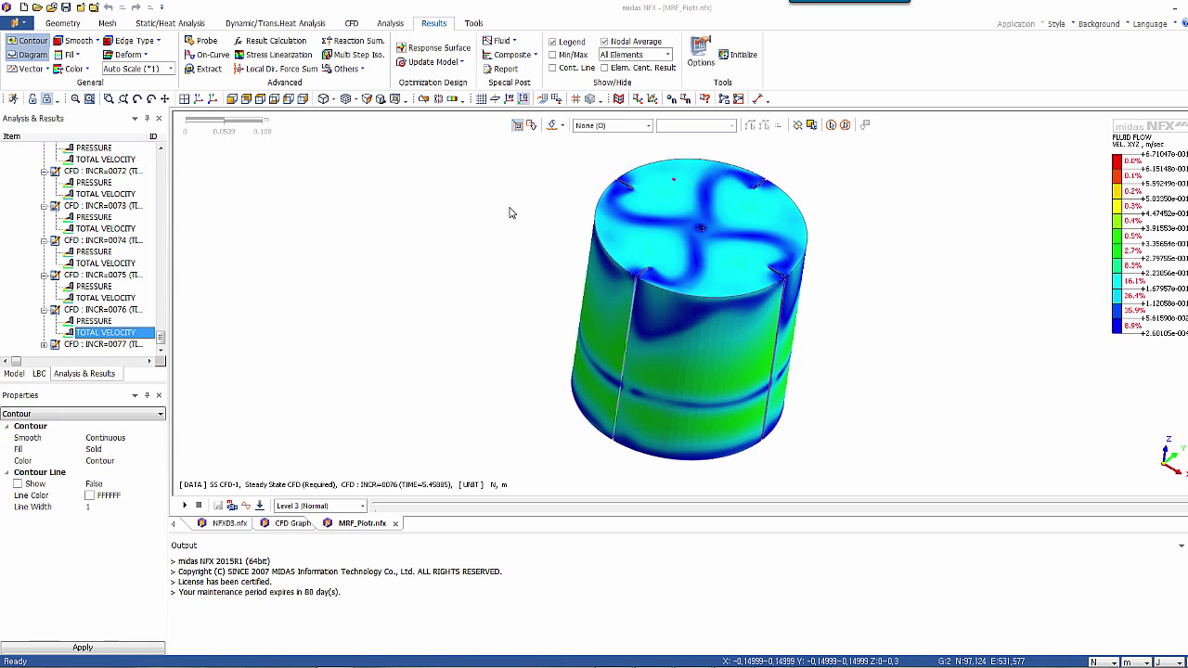
# Widen the Analysis & Results panel and Item column to show full increment times.
pyautogui.moveTo(625, 271); pyautogui.dragTo(520, 278, button='middle')
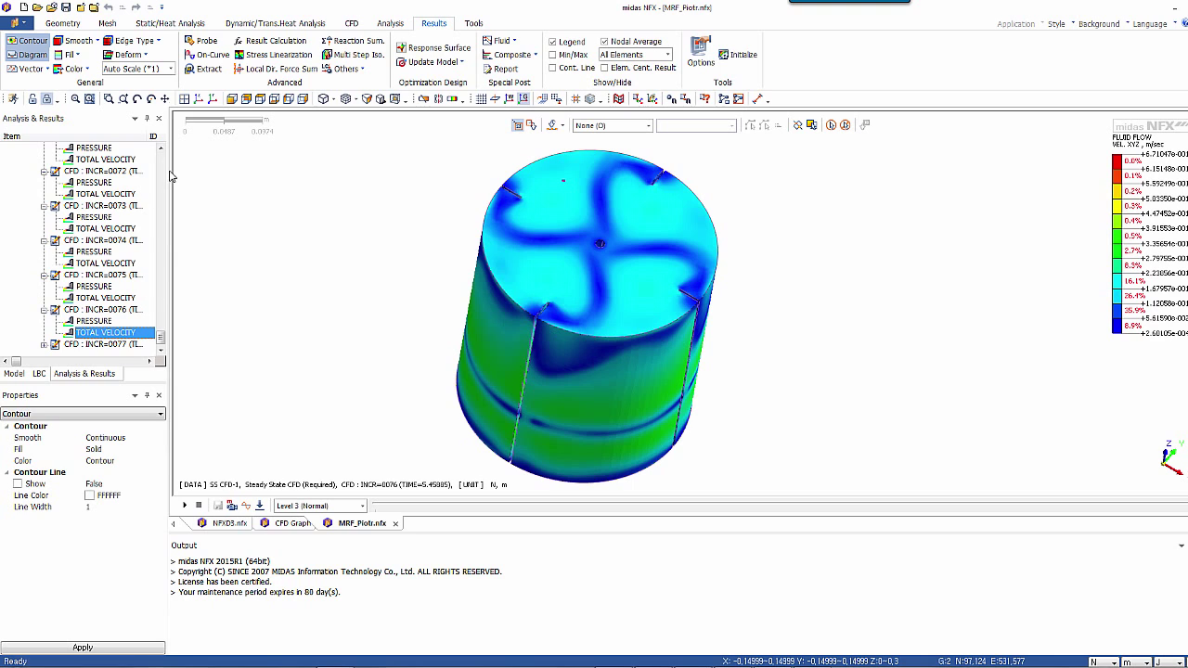
pyautogui.moveTo(168, 170); pyautogui.dragTo(301, 177)
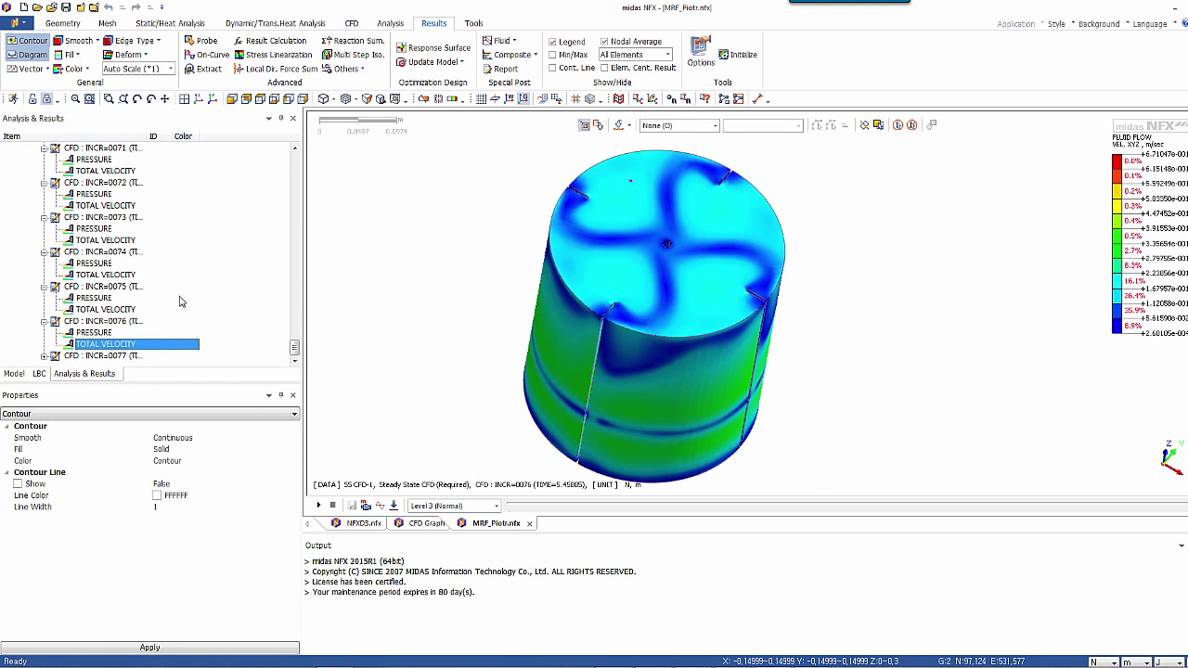
pyautogui.moveTo(150, 137); pyautogui.dragTo(201, 136)
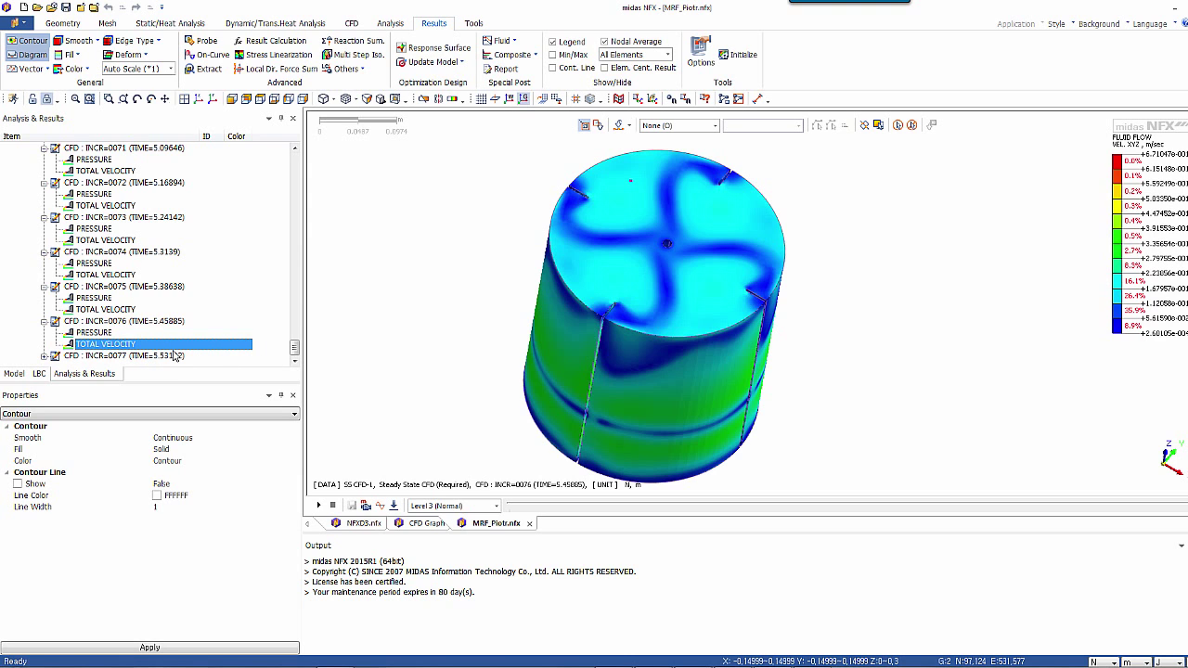
pyautogui.moveTo(796, 269)
pyautogui.mouseDown(button='middle')
pyautogui.moveTo(700, 266)
pyautogui.moveTo(697, 252)
pyautogui.mouseUp(button='middle')
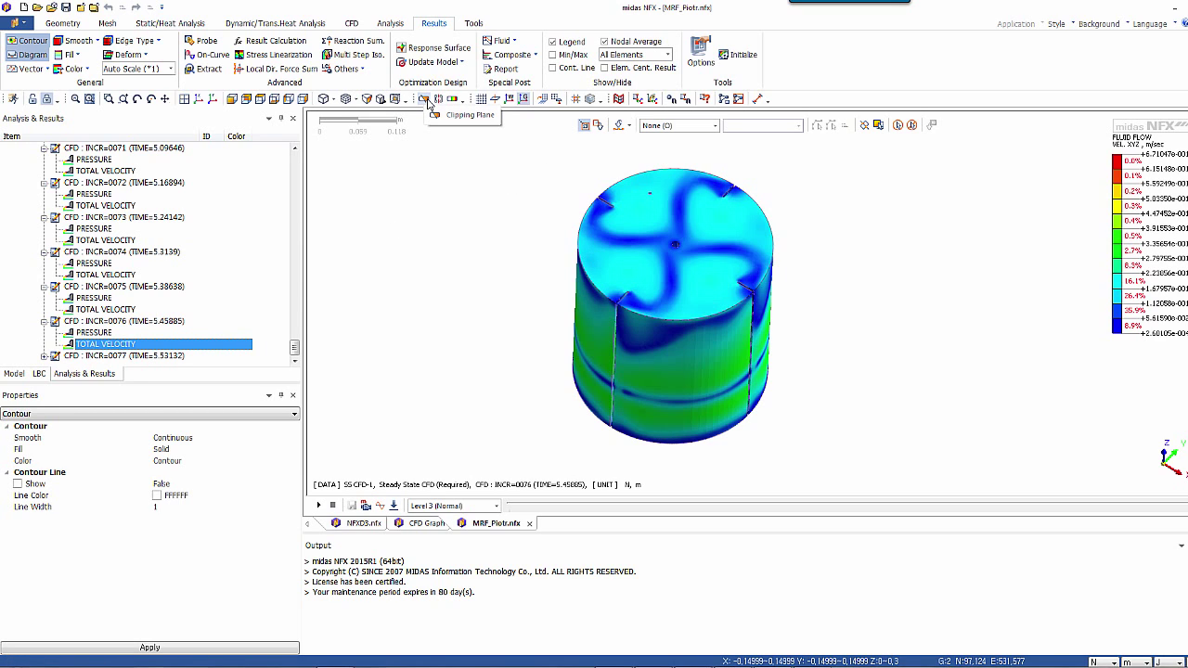
pyautogui.click(428, 101)
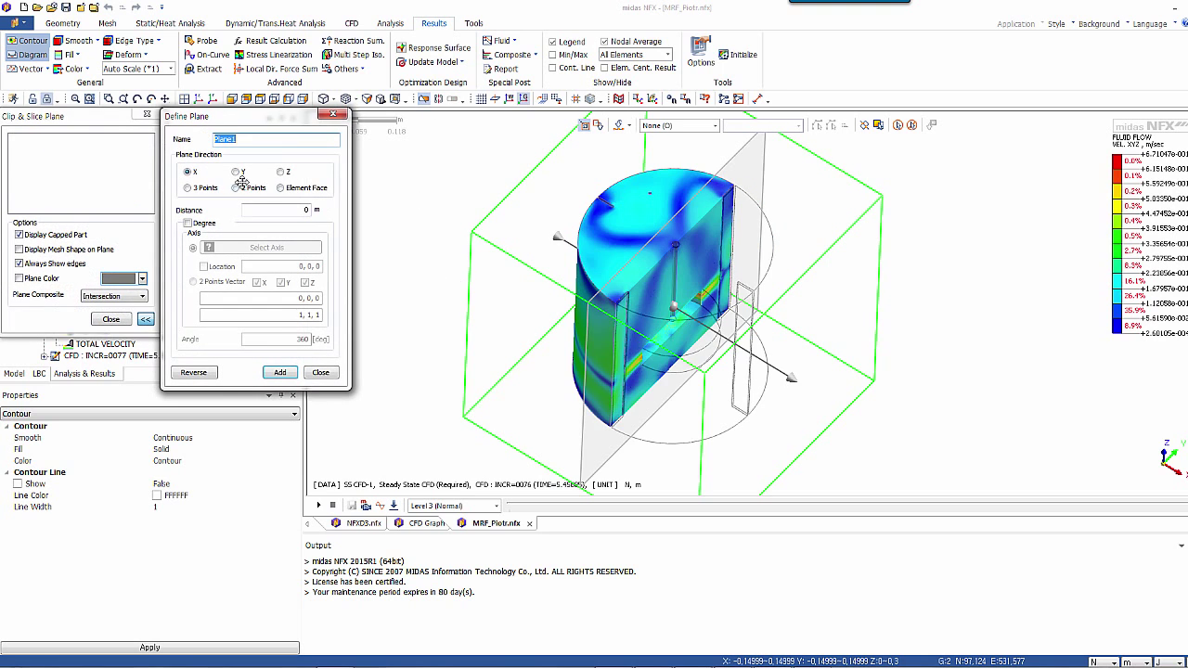
pyautogui.click(280, 171)
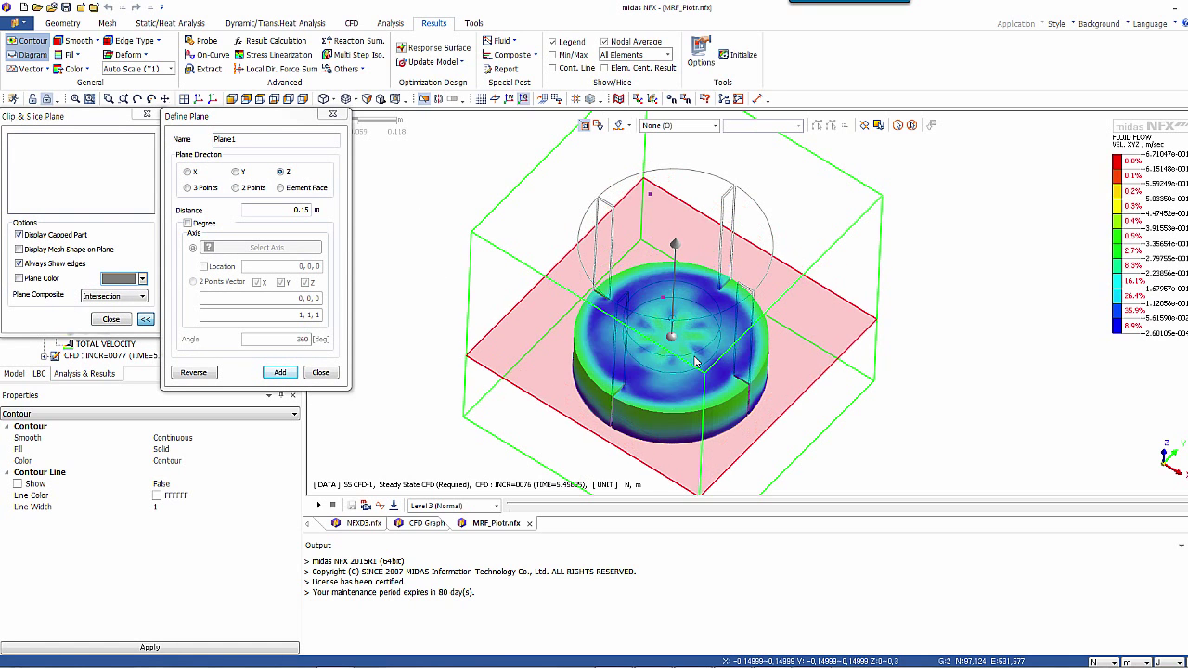
pyautogui.moveTo(696, 362)
pyautogui.mouseDown()
pyautogui.moveTo(691, 390)
pyautogui.moveTo(693, 313)
pyautogui.moveTo(692, 353)
pyautogui.mouseUp()
pyautogui.moveTo(692, 353); pyautogui.dragTo(667, 335, button='middle')
pyautogui.scroll(5, 667, 334)
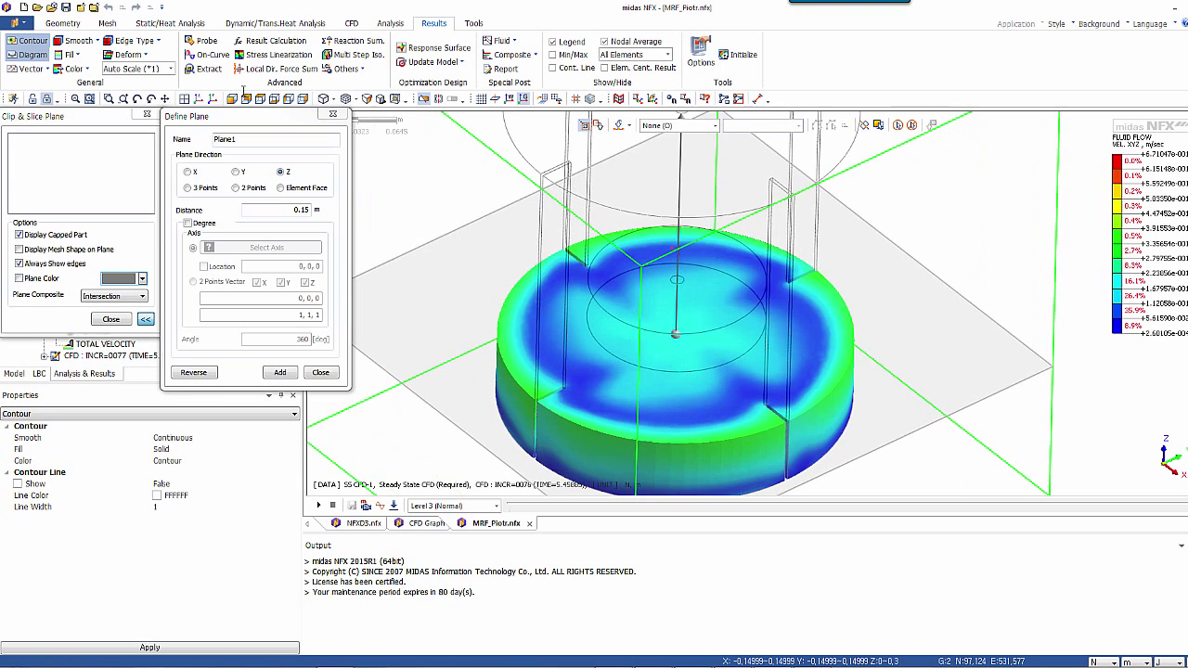
pyautogui.click(320, 373)
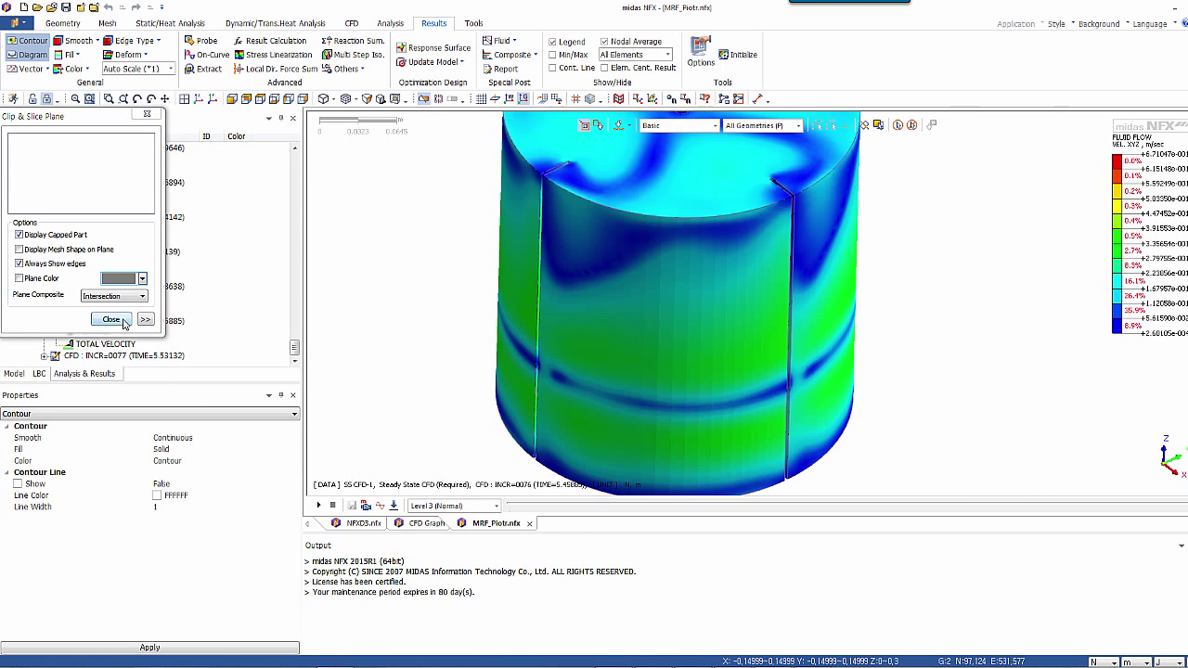
pyautogui.click(123, 321)
pyautogui.scroll(-4, 526, 254)
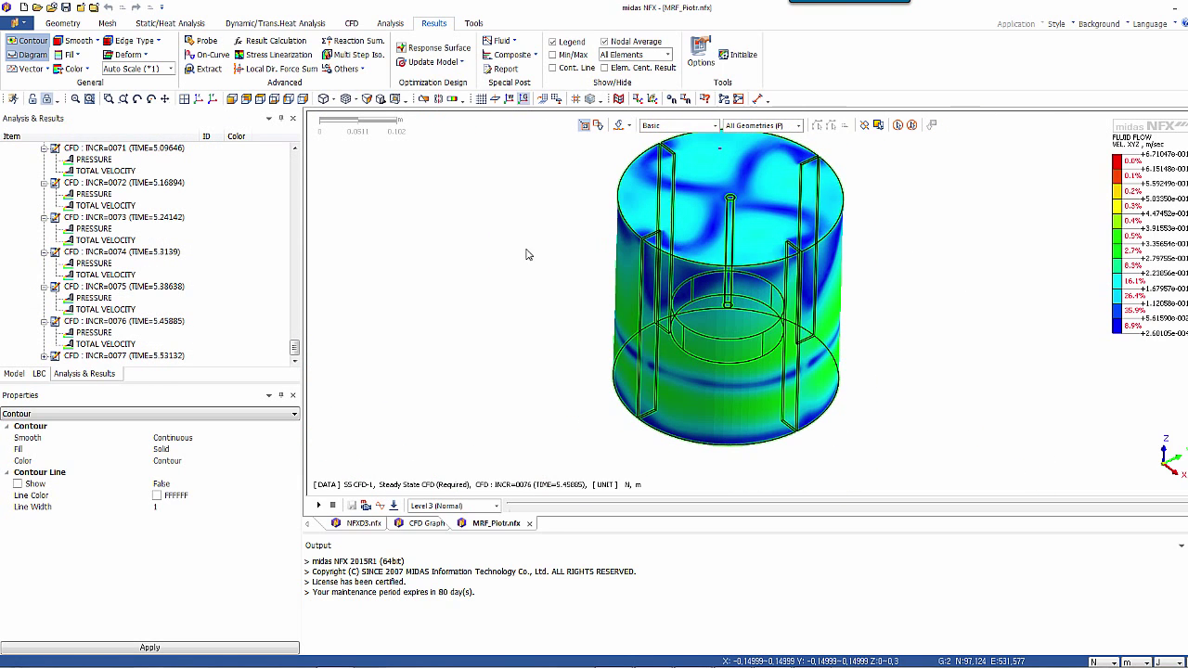